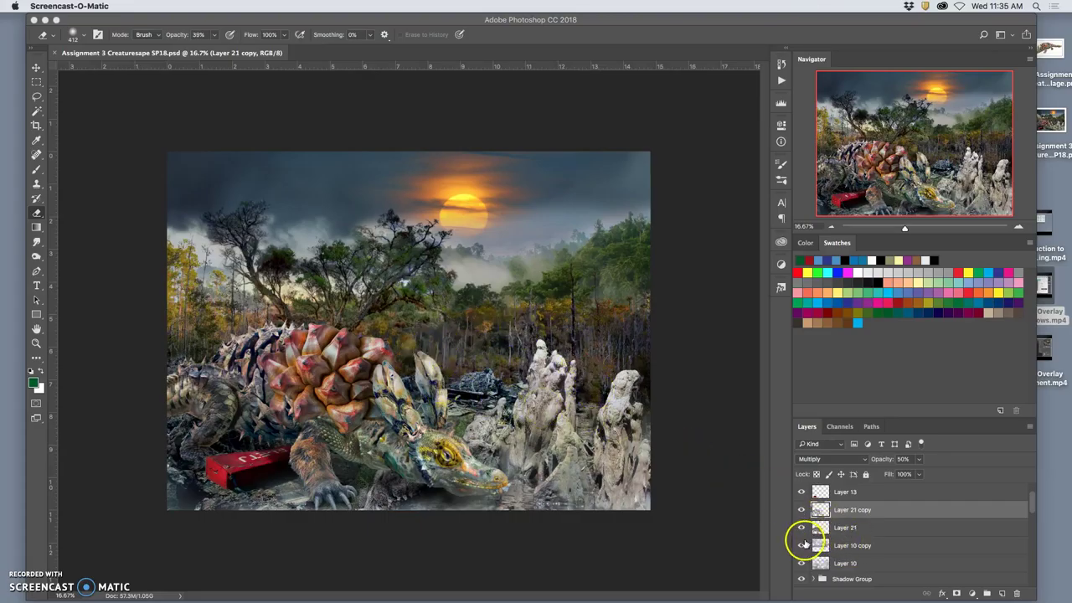
# - Hide and show Layer 10 copy, Layer 8 and Layer 6 to judge what each contributes
pyautogui.click(801, 545)
pyautogui.click(801, 545)
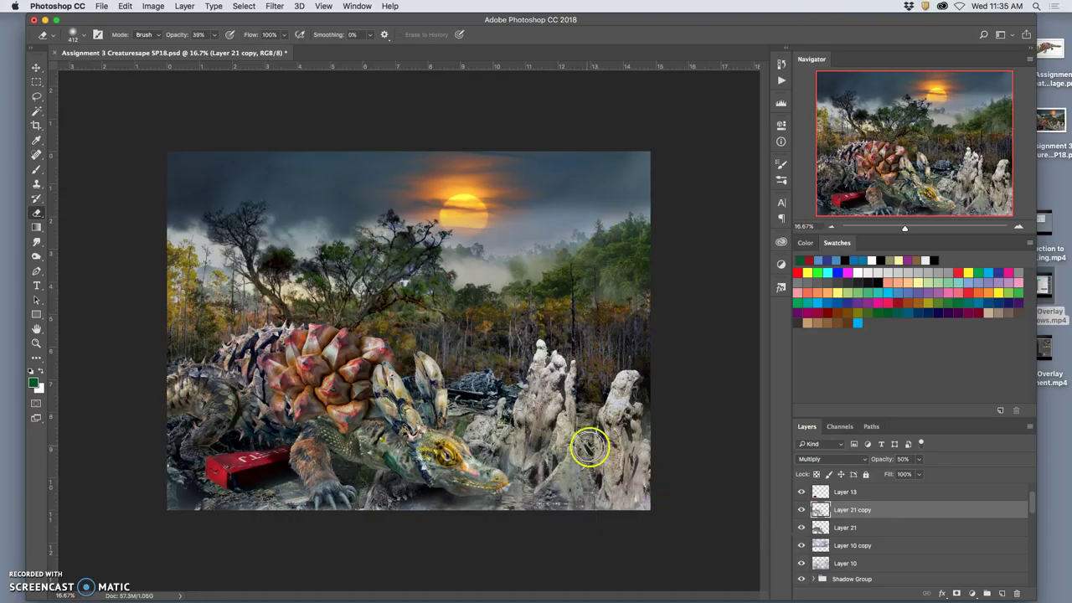
pyautogui.scroll(-4, 873, 557)
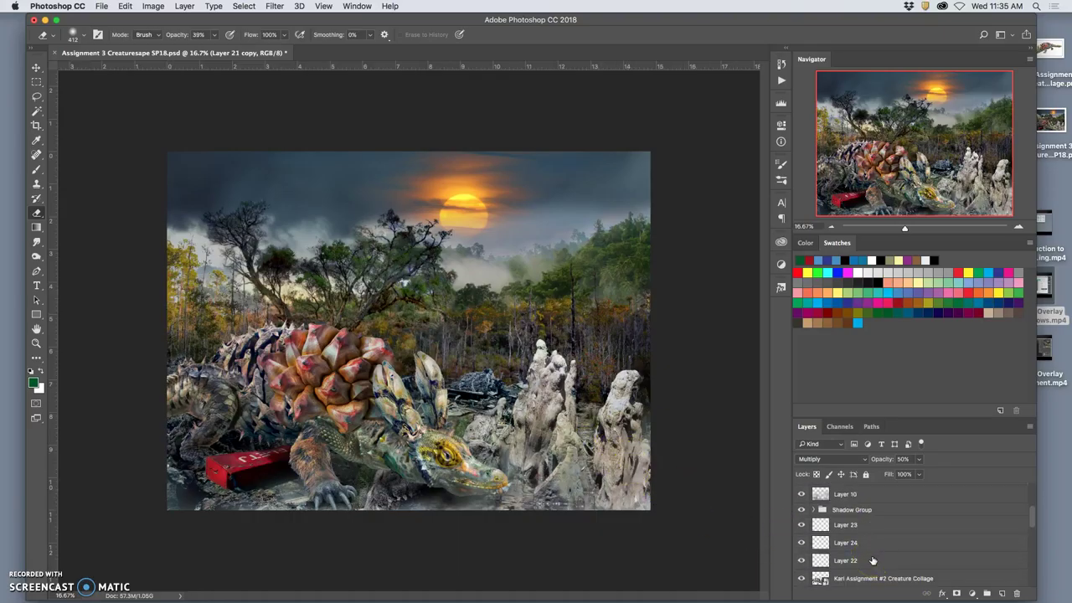
pyautogui.scroll(-5, 873, 560)
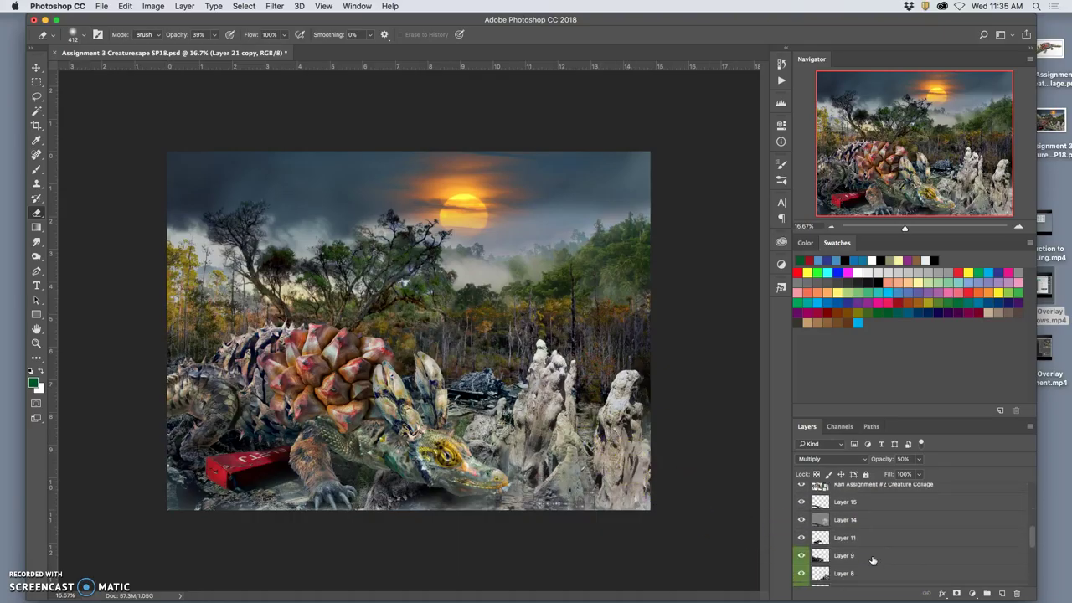
pyautogui.click(800, 574)
pyautogui.click(801, 575)
pyautogui.moveTo(842, 575); pyautogui.dragTo(818, 575)
pyautogui.click(801, 569)
pyautogui.click(802, 569)
# - Compare the wreck area with Layer 7 hidden and shown, zooming the canvas to 33.3%
pyautogui.click(801, 553)
pyautogui.click(801, 553)
pyautogui.click(801, 552)
pyautogui.click(801, 552)
pyautogui.click(801, 553)
pyautogui.click(801, 553)
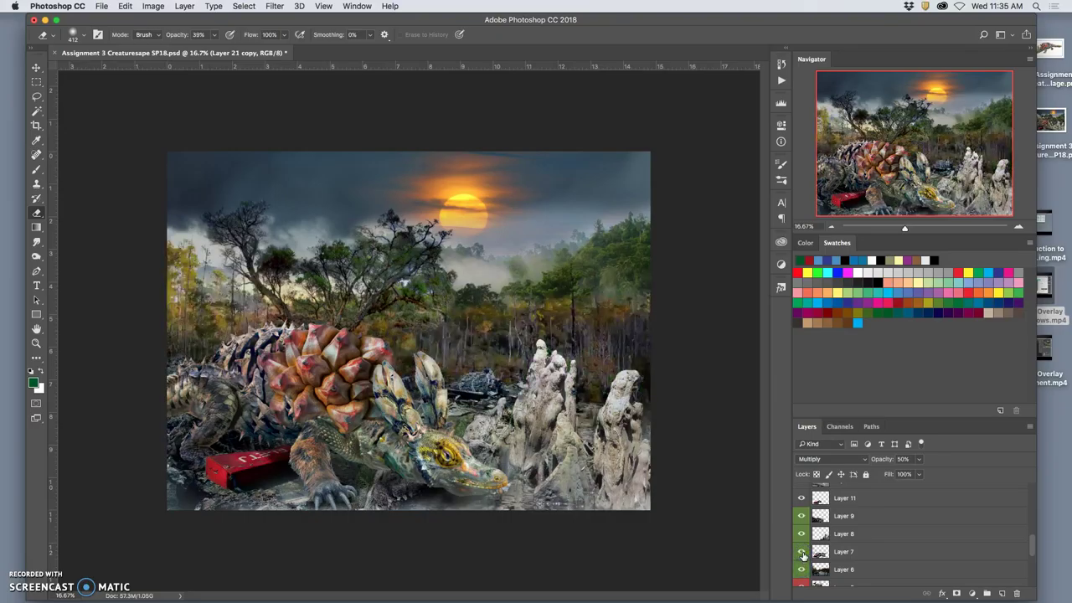
pyautogui.click(801, 552)
pyautogui.click(801, 553)
pyautogui.press('super+equal')
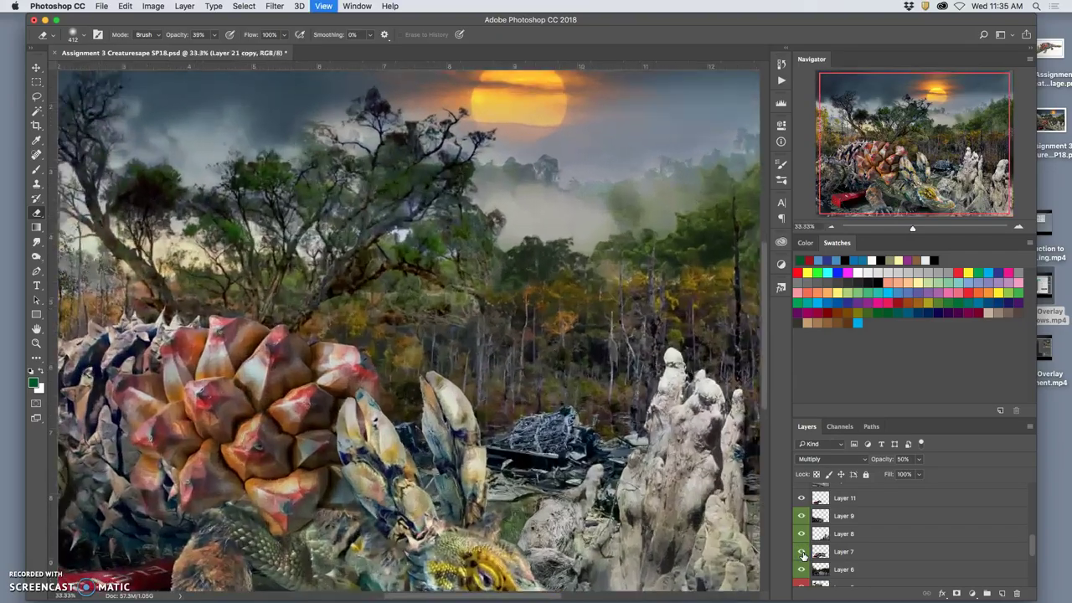
pyautogui.click(801, 552)
pyautogui.click(801, 553)
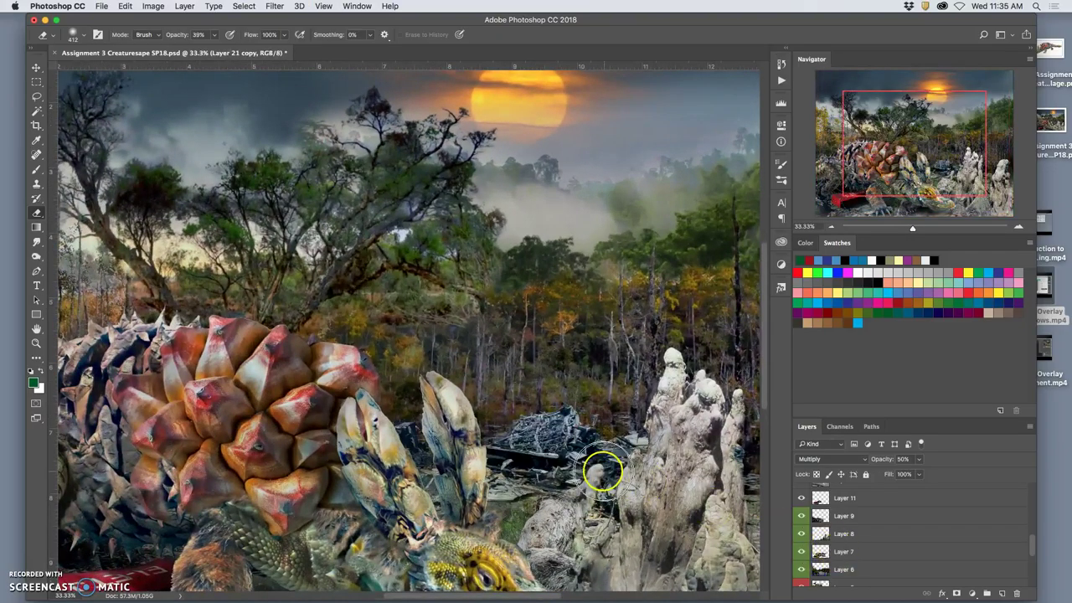
pyautogui.click(801, 553)
pyautogui.click(801, 555)
# - Duplicate Layer 7 with Cmd+J and hide the original Layer 7
pyautogui.click(843, 553)
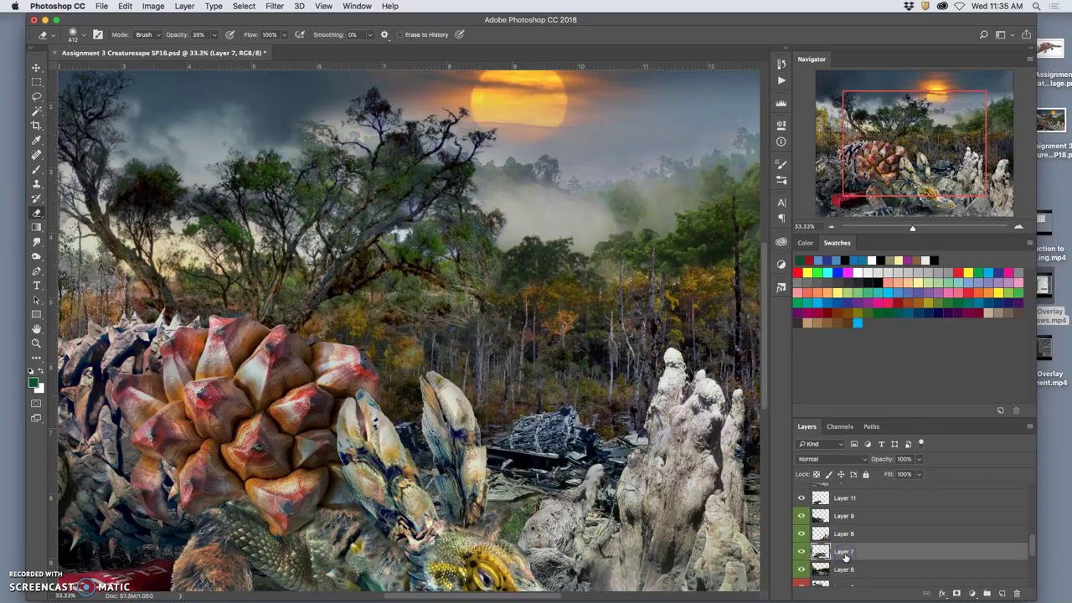
pyautogui.press('super+j')
pyautogui.click(800, 570)
# - Color-balance the copy: midtones +33, 0, -6 and shadows 0, +1, 0
pyautogui.click(153, 5)
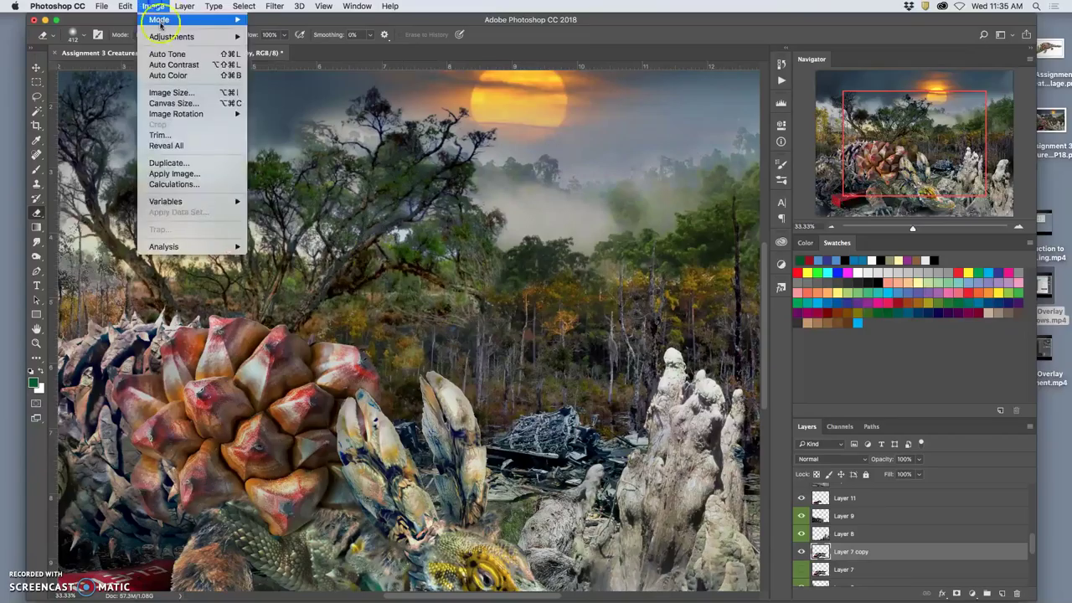
pyautogui.moveTo(224, 40)
pyautogui.click(287, 107)
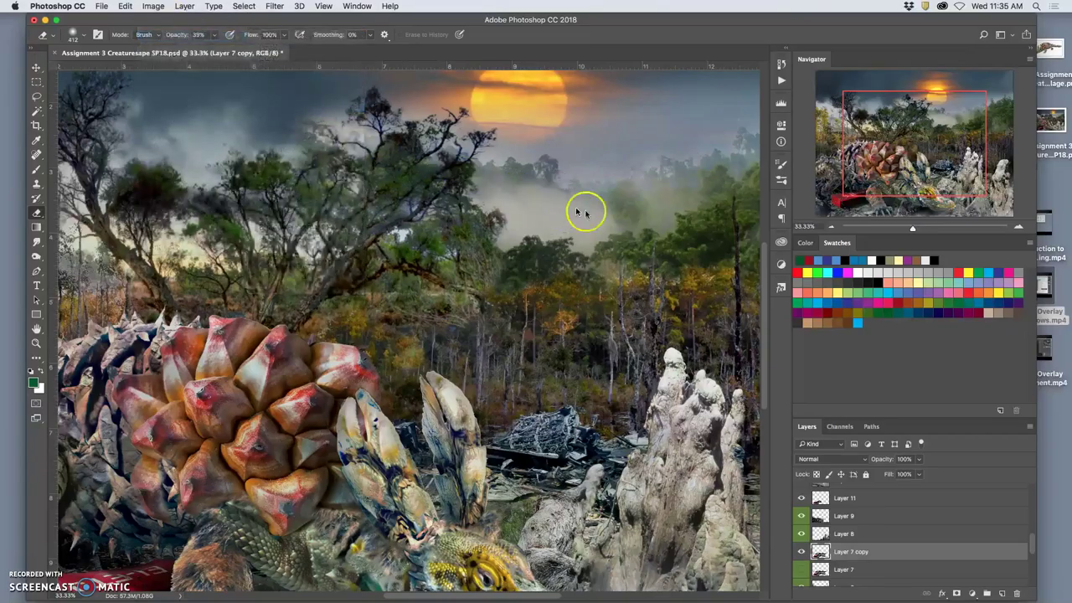
pyautogui.moveTo(805, 111); pyautogui.dragTo(811, 113)
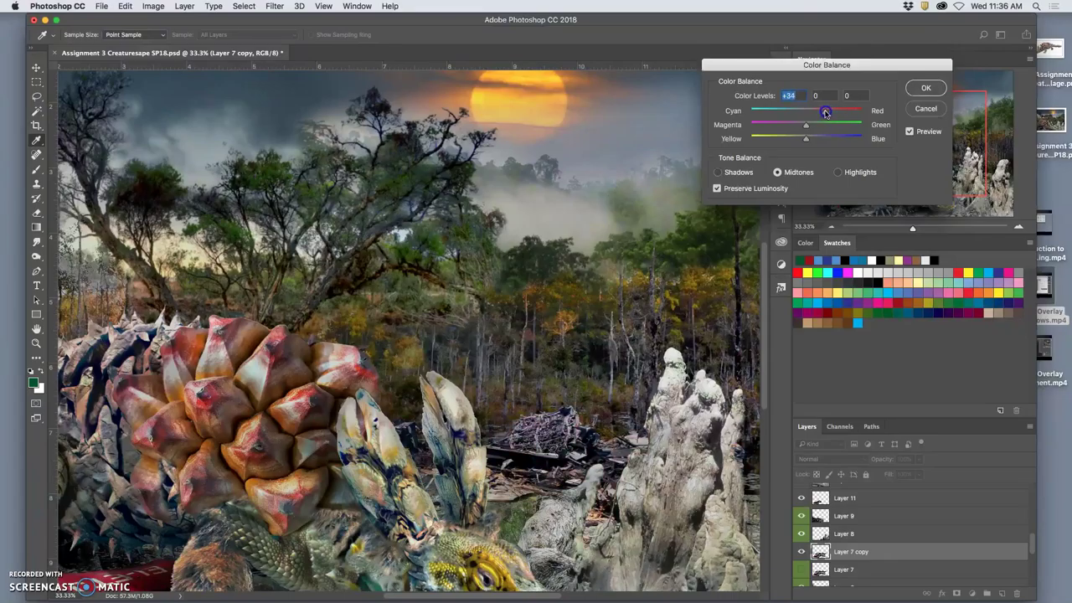
pyautogui.moveTo(802, 141); pyautogui.dragTo(804, 142)
pyautogui.click(717, 171)
pyautogui.moveTo(813, 130); pyautogui.dragTo(806, 126)
# - Apply the colour balance and start lowering Layer 7 copy's opacity
pyautogui.click(925, 87)
pyautogui.scroll(-5, 623, 280)
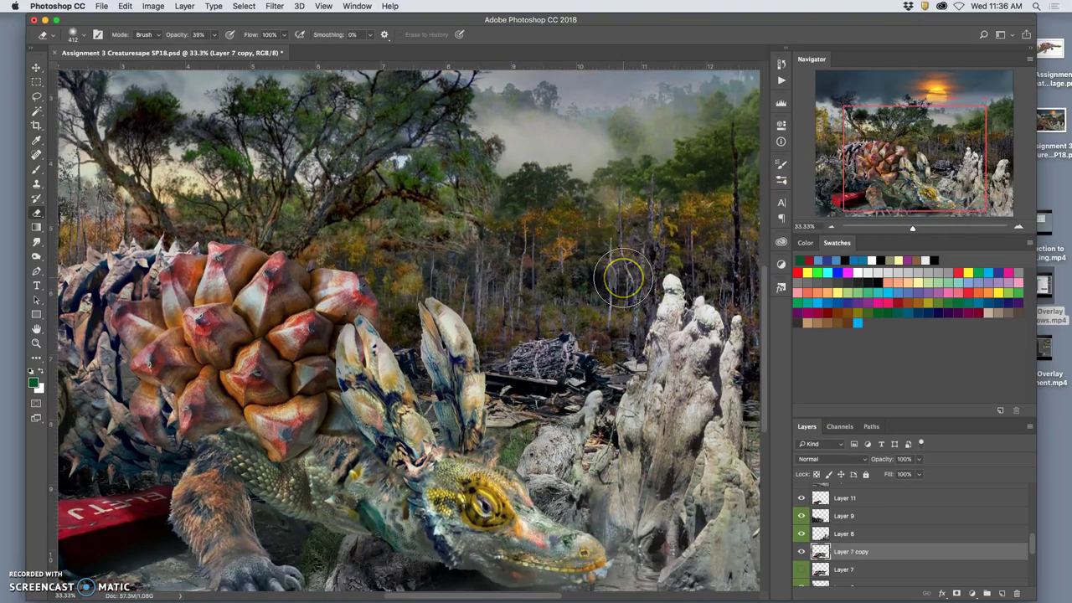
pyautogui.scroll(-2, 586, 263)
pyautogui.hscroll(5, 586, 263)
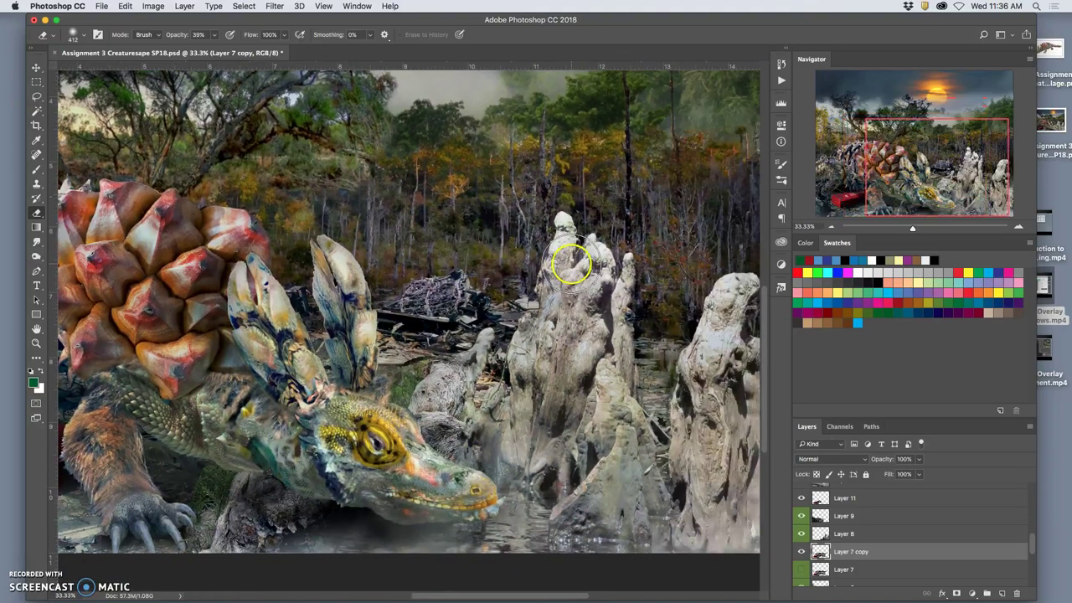
pyautogui.click(919, 458)
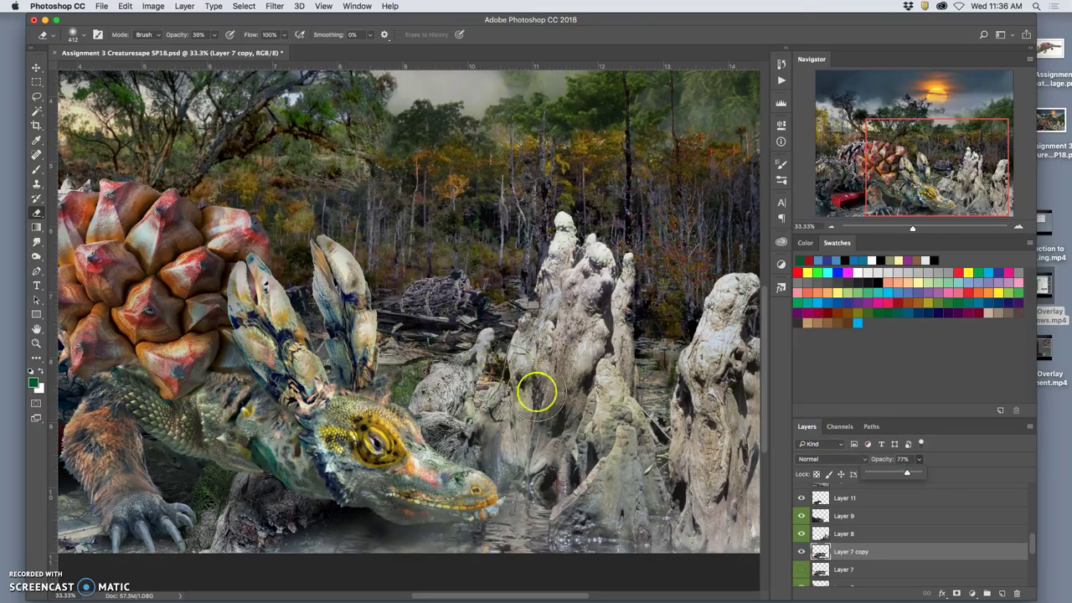
pyautogui.hscroll(-5, 537, 395)
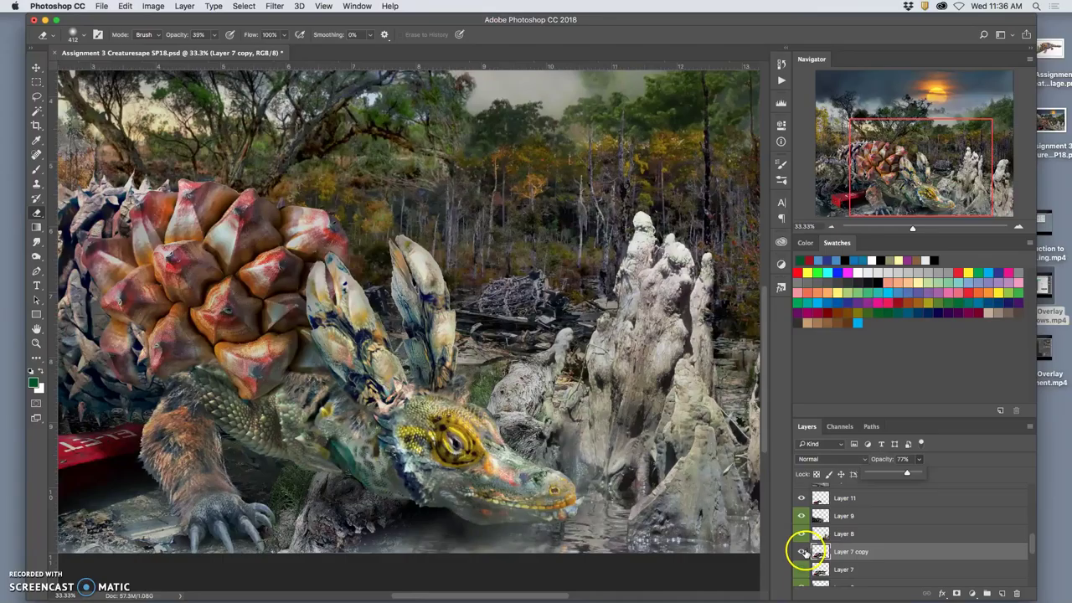
# - Compare Layer 7 copy on and off, then fine-tune its opacity to 81%
pyautogui.click(802, 552)
pyautogui.click(802, 554)
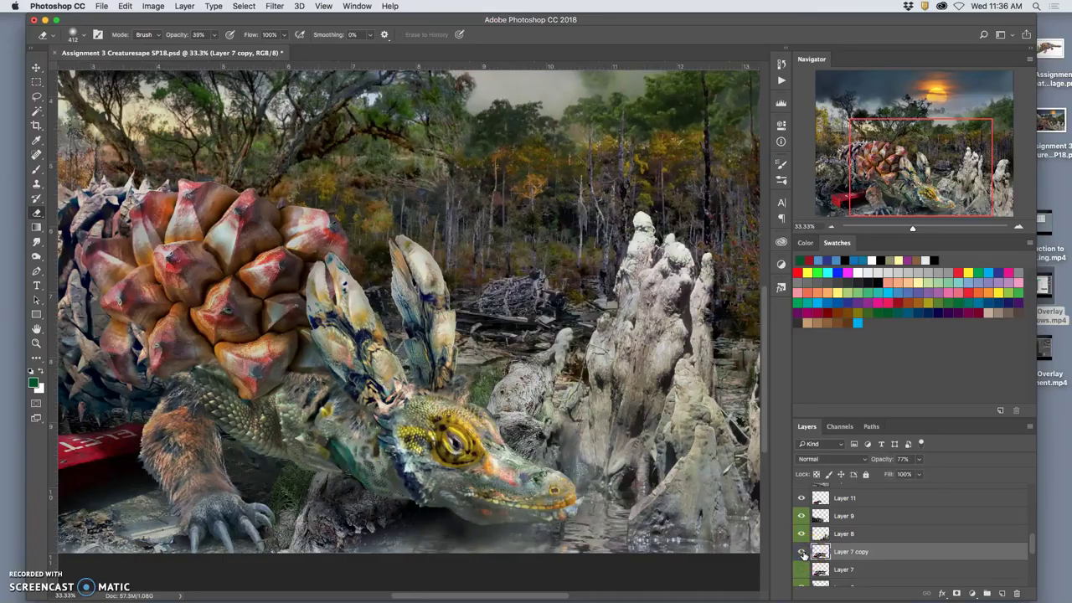
pyautogui.click(802, 554)
pyautogui.click(802, 553)
pyautogui.click(918, 460)
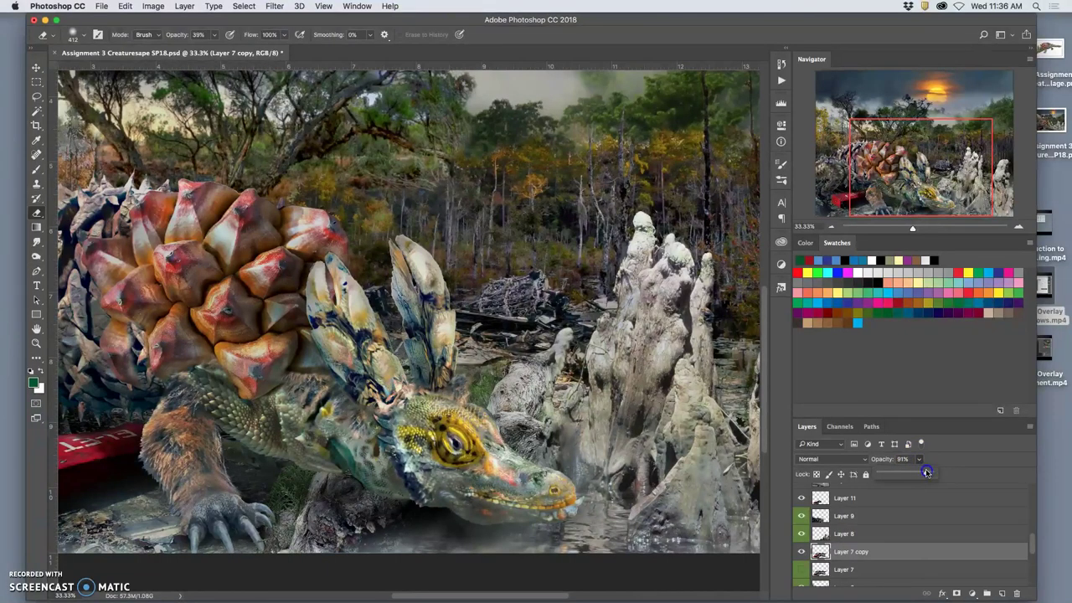
# - Apply a Gaussian Blur with a 1.0-pixel radius to Layer 7 copy
pyautogui.click(274, 6)
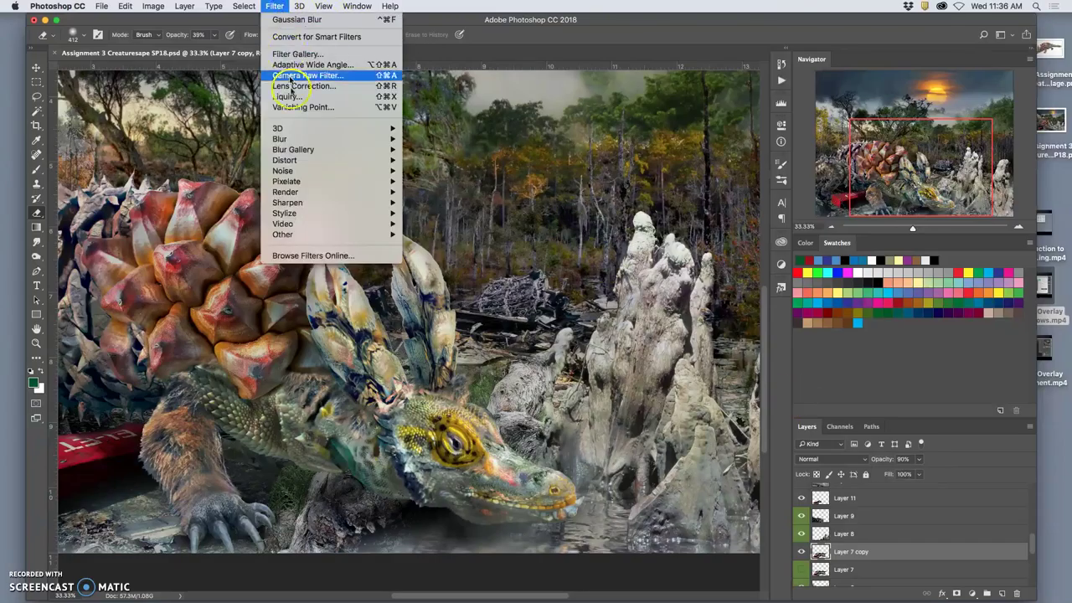
pyautogui.moveTo(294, 141)
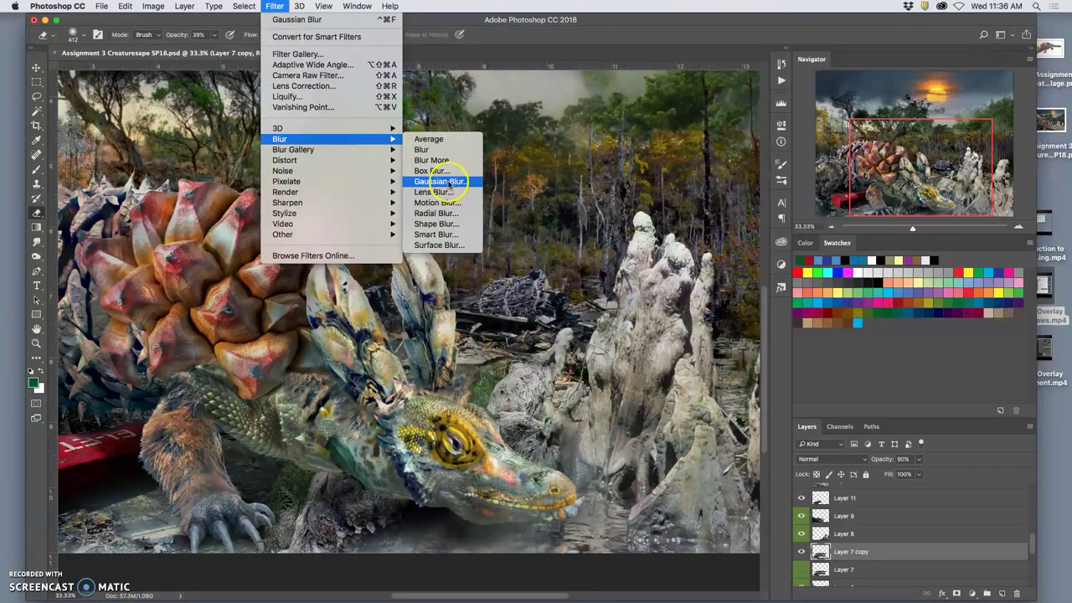
pyautogui.click(450, 185)
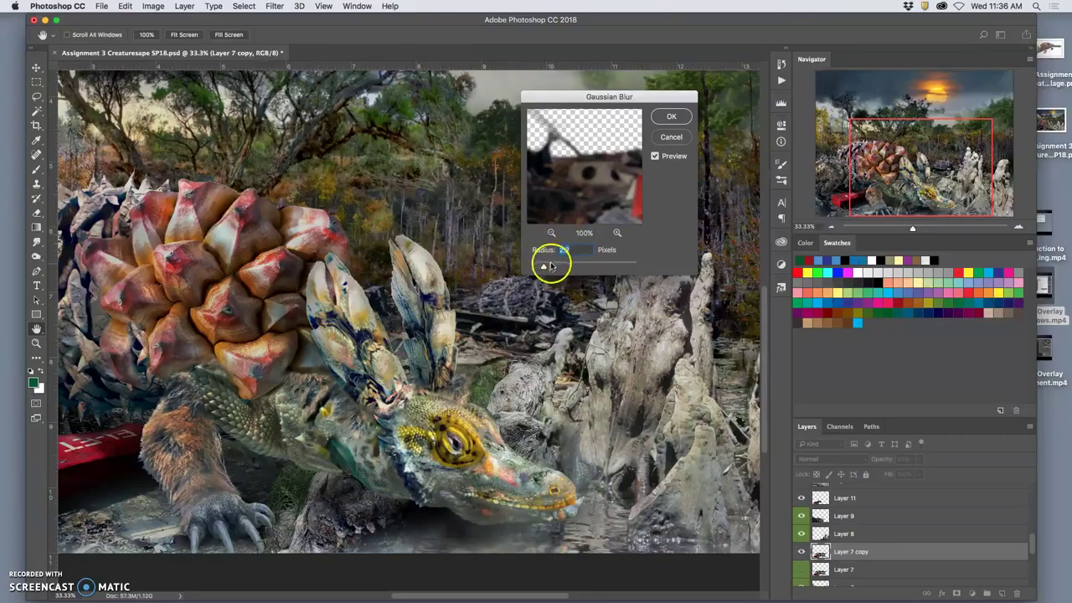
pyautogui.click(544, 267)
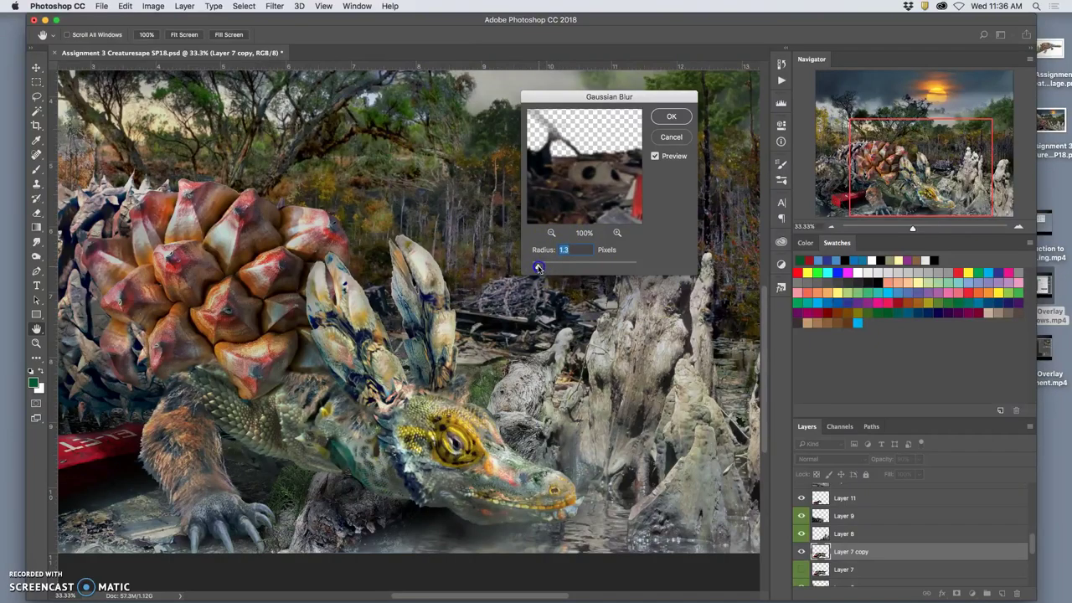
pyautogui.click(670, 118)
# - Zoom to 66.7%, test-erase the log–trunk gap, undo it, and hide Layer 8
pyautogui.hscroll(-1, 629, 292)
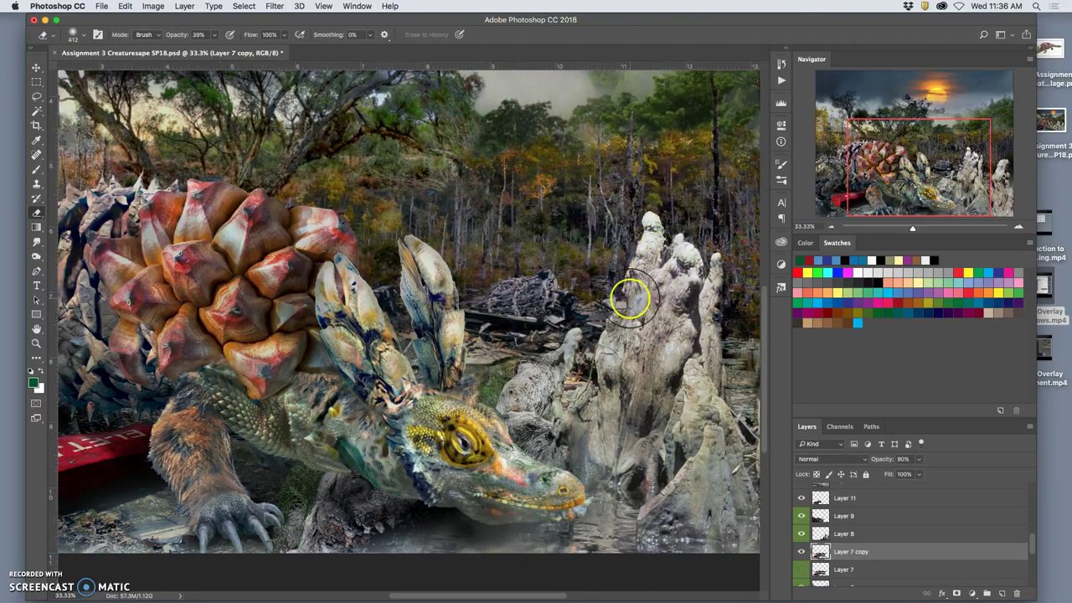
pyautogui.scroll(-2, 628, 292)
pyautogui.scroll(-2, 629, 292)
pyautogui.press('super+equal')
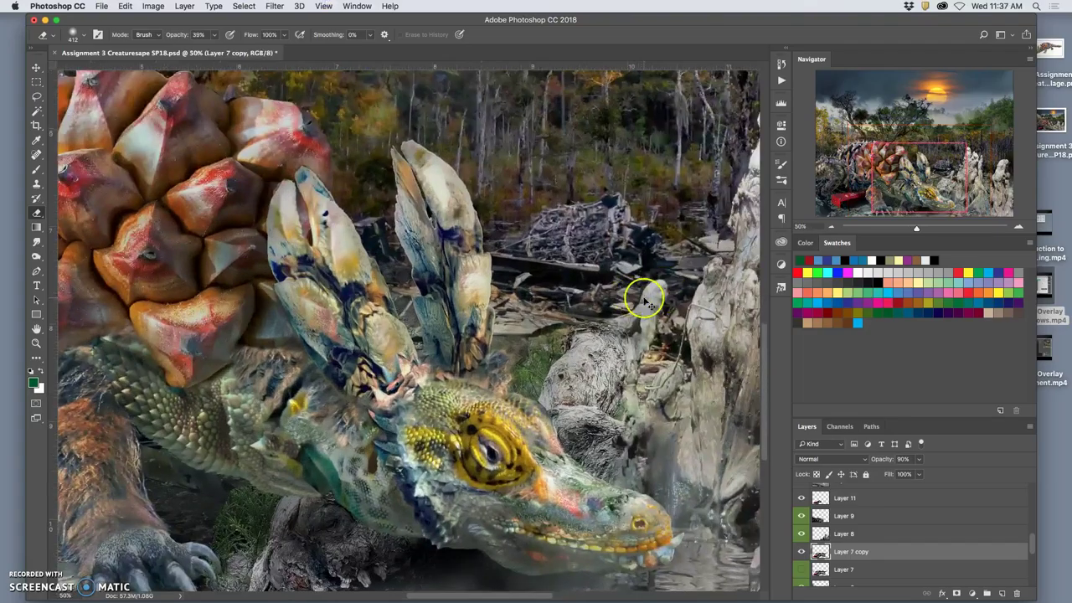
pyautogui.hscroll(2, 684, 299)
pyautogui.hscroll(3, 684, 299)
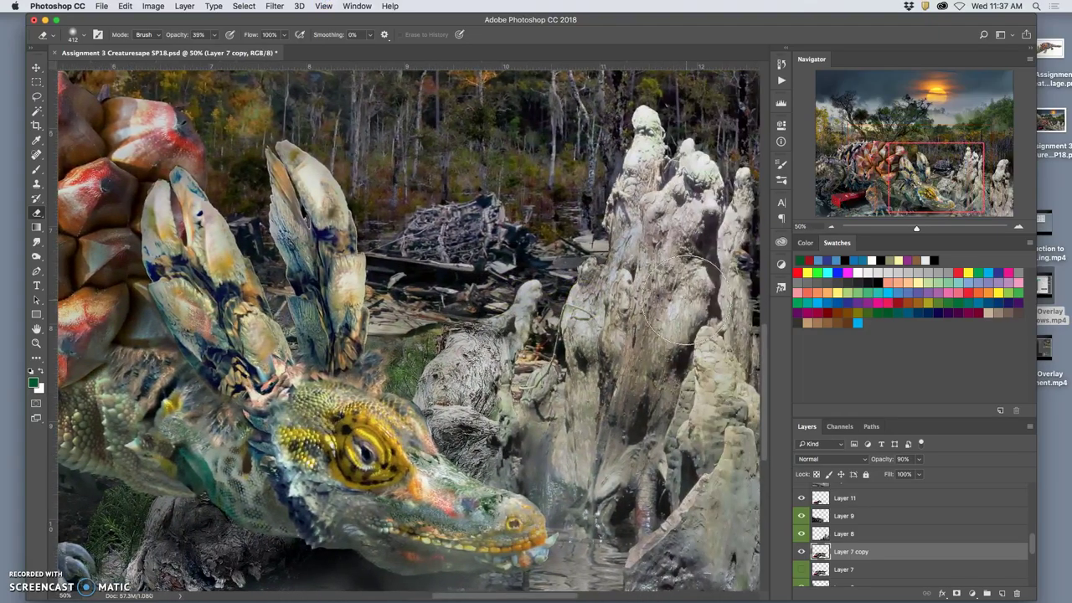
pyautogui.press('super+equal')
pyautogui.scroll(-5, 684, 299)
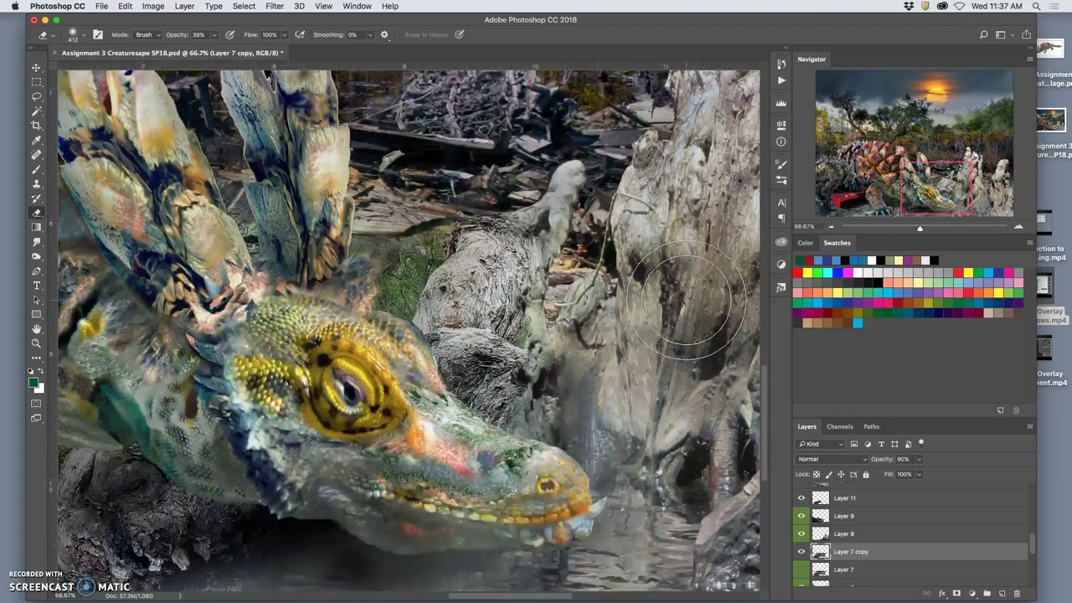
pyautogui.hscroll(2, 684, 299)
pyautogui.moveTo(502, 322)
pyautogui.mouseDown()
pyautogui.moveTo(491, 323)
pyautogui.moveTo(522, 366)
pyautogui.moveTo(597, 391)
pyautogui.moveTo(599, 377)
pyautogui.mouseUp()
pyautogui.press('super+z')
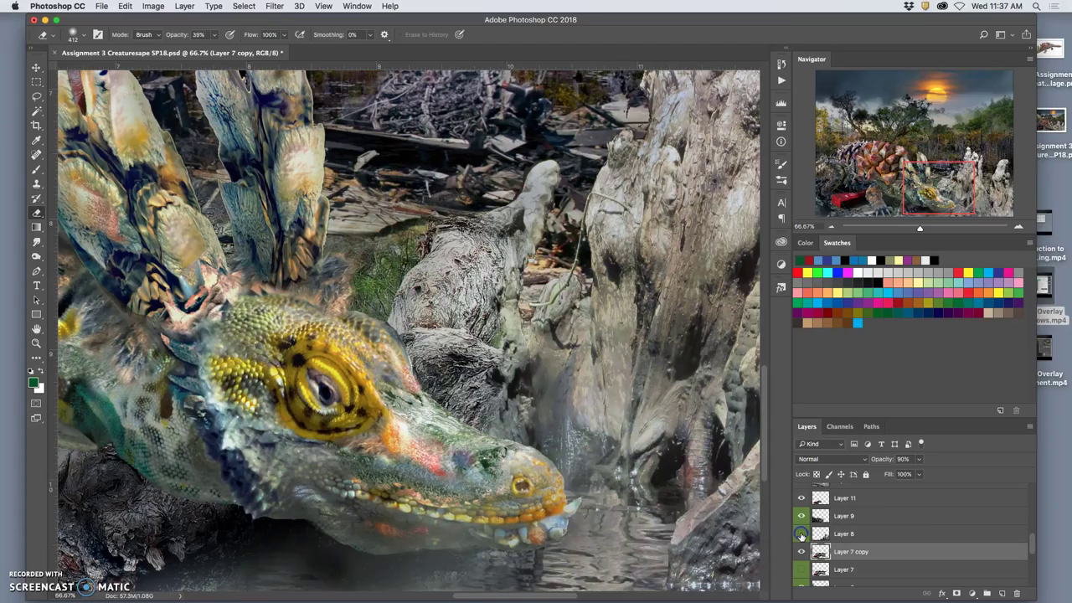
pyautogui.click(799, 534)
# - Dodge the dark gap between the trunks on Layer 8, Shadows range at 2% exposure
pyautogui.click(800, 534)
pyautogui.click(848, 534)
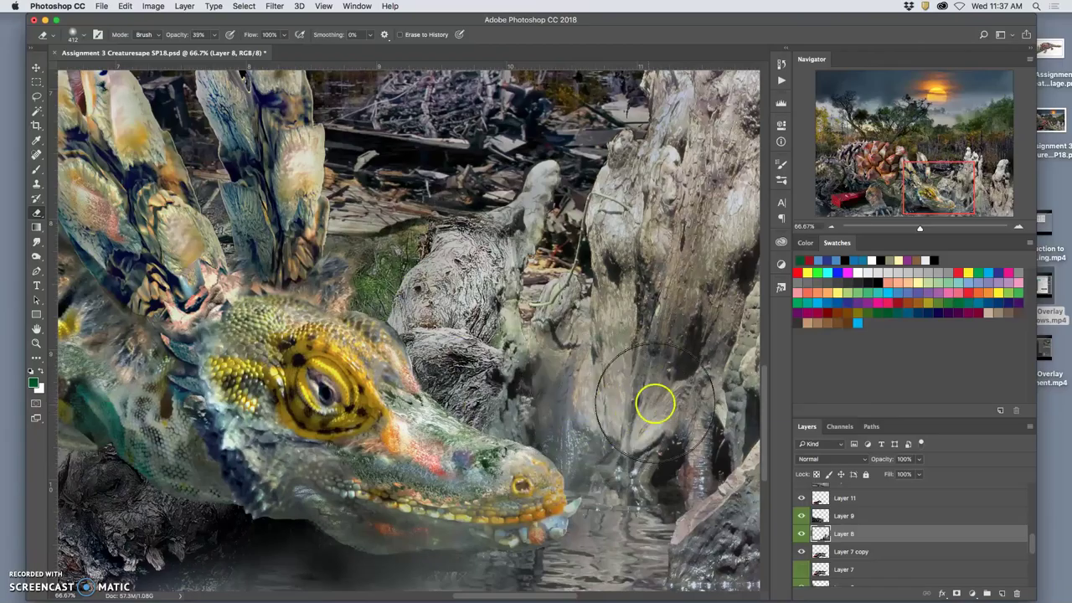
pyautogui.click(36, 257)
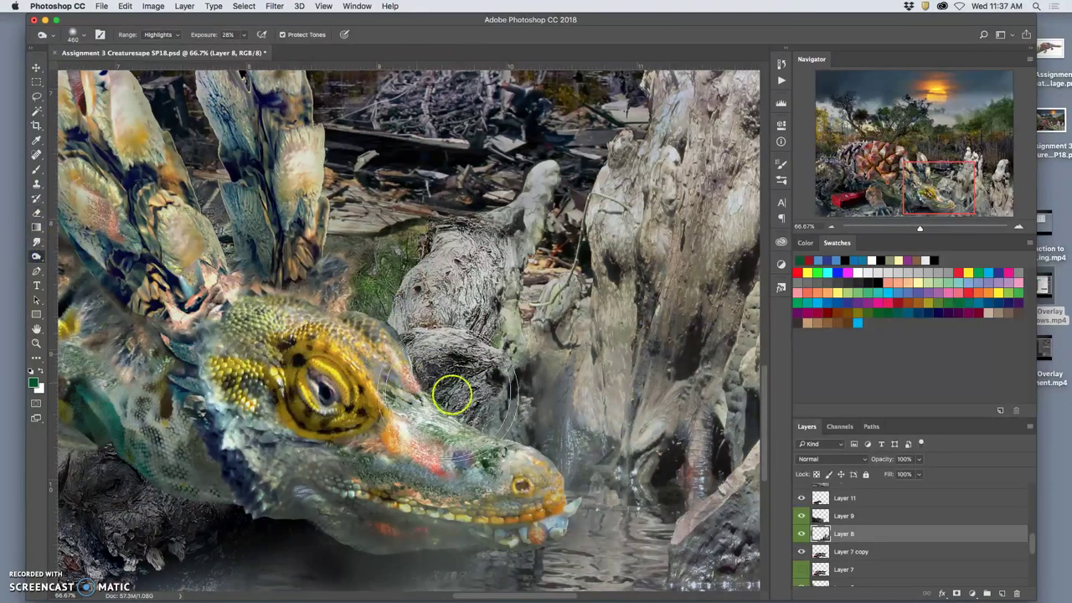
pyautogui.moveTo(577, 372); pyautogui.dragTo(559, 378)
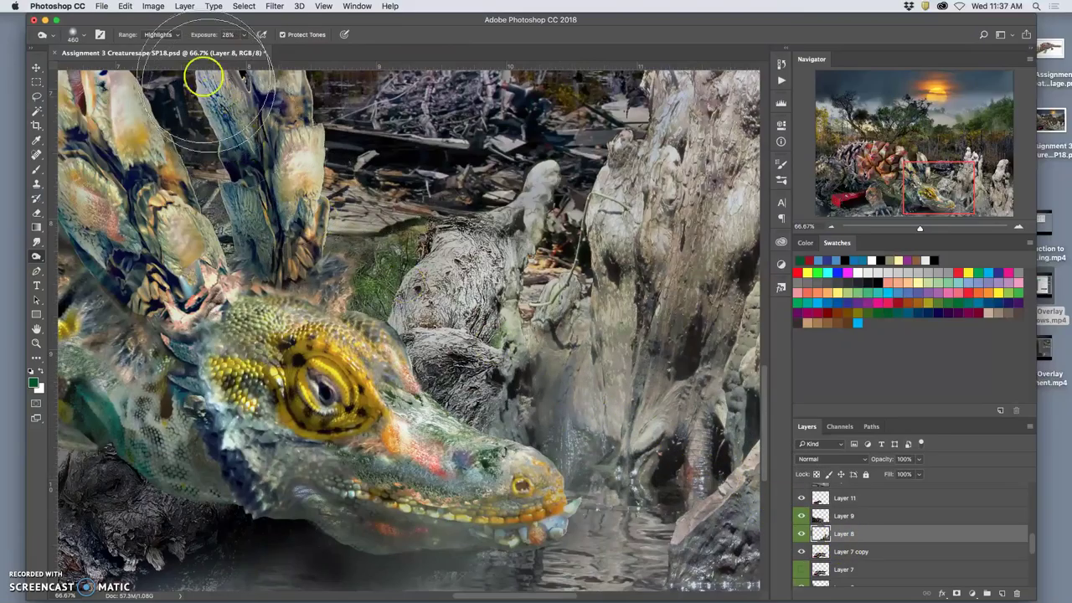
pyautogui.click(160, 34)
pyautogui.click(162, 18)
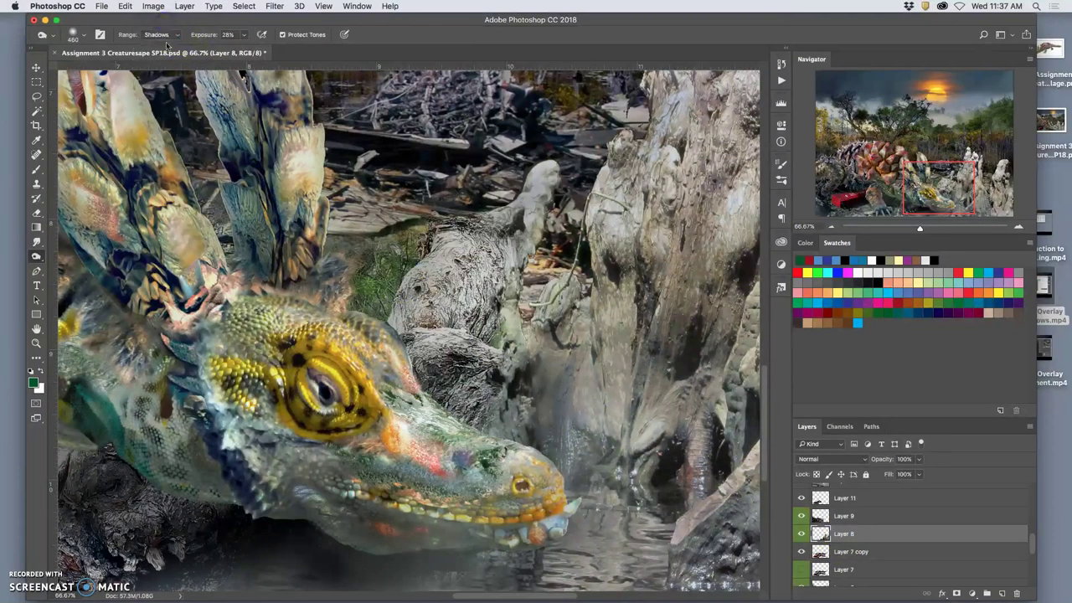
pyautogui.moveTo(567, 433)
pyautogui.mouseDown()
pyautogui.moveTo(555, 444)
pyautogui.moveTo(586, 352)
pyautogui.moveTo(561, 423)
pyautogui.mouseUp()
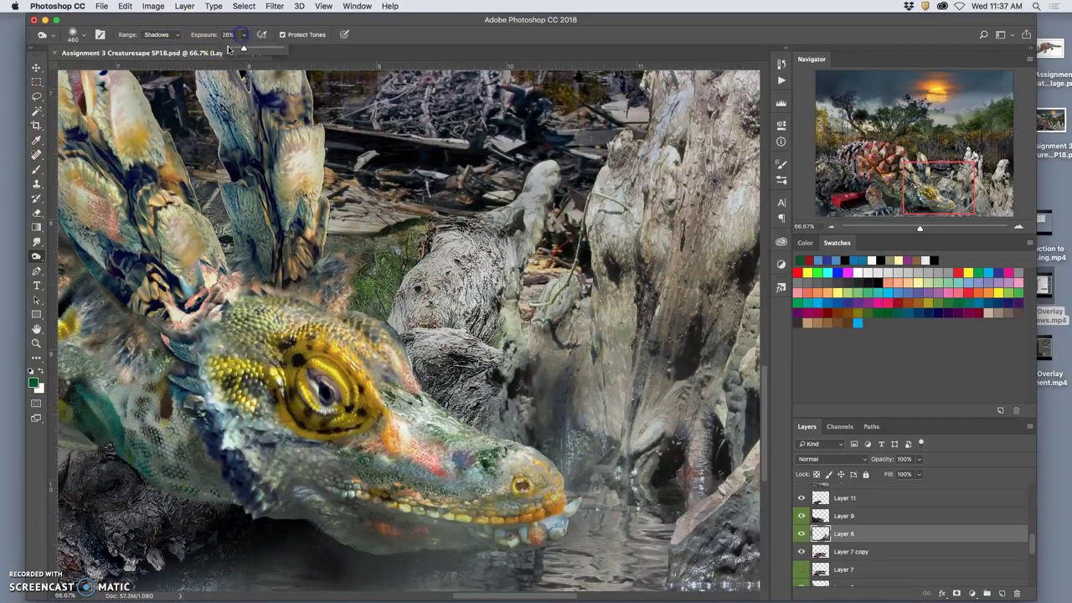
pyautogui.moveTo(242, 34); pyautogui.dragTo(251, 77)
pyautogui.moveTo(565, 401)
pyautogui.mouseDown()
pyautogui.moveTo(573, 370)
pyautogui.moveTo(565, 466)
pyautogui.moveTo(587, 444)
pyautogui.moveTo(561, 481)
pyautogui.moveTo(622, 256)
pyautogui.moveTo(562, 359)
pyautogui.moveTo(557, 337)
pyautogui.moveTo(644, 228)
pyautogui.moveTo(661, 225)
pyautogui.moveTo(653, 344)
pyautogui.moveTo(676, 297)
pyautogui.moveTo(676, 371)
pyautogui.moveTo(687, 344)
pyautogui.moveTo(684, 180)
pyautogui.moveTo(654, 310)
pyautogui.moveTo(608, 338)
pyautogui.moveTo(591, 322)
pyautogui.moveTo(540, 376)
pyautogui.moveTo(529, 372)
pyautogui.moveTo(561, 380)
pyautogui.moveTo(538, 351)
pyautogui.moveTo(520, 271)
pyautogui.moveTo(542, 185)
pyautogui.moveTo(516, 219)
pyautogui.mouseUp()
# - Smart-sharpen Layer 8 at Amount 372%, Radius 27.7 px, Reduce Noise 74% to crisp the cypress trunks
pyautogui.click(398, 42)
pyautogui.click(274, 6)
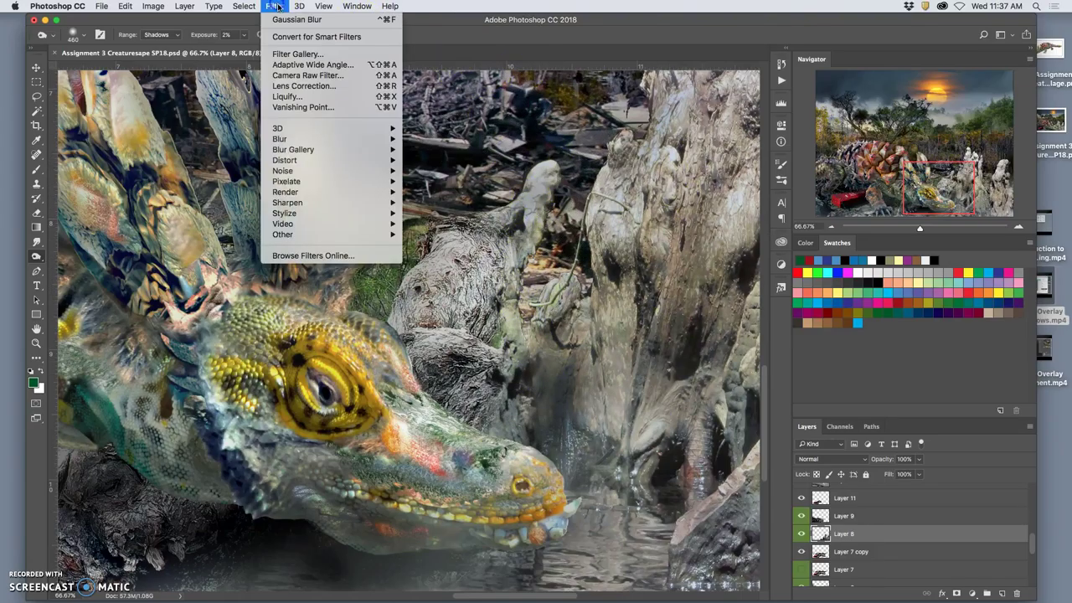
pyautogui.moveTo(351, 202)
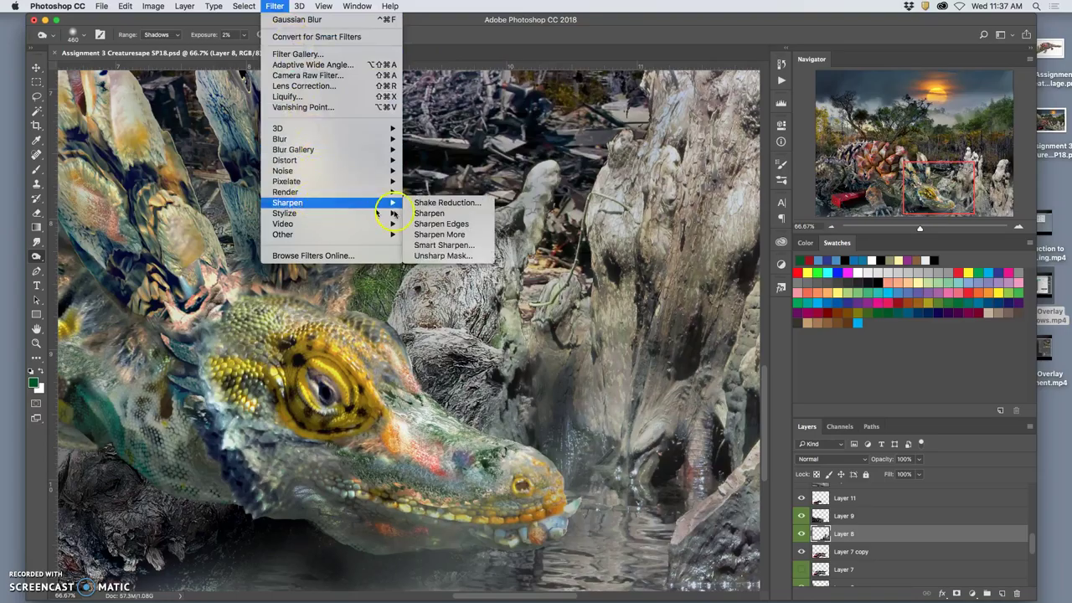
pyautogui.click(452, 245)
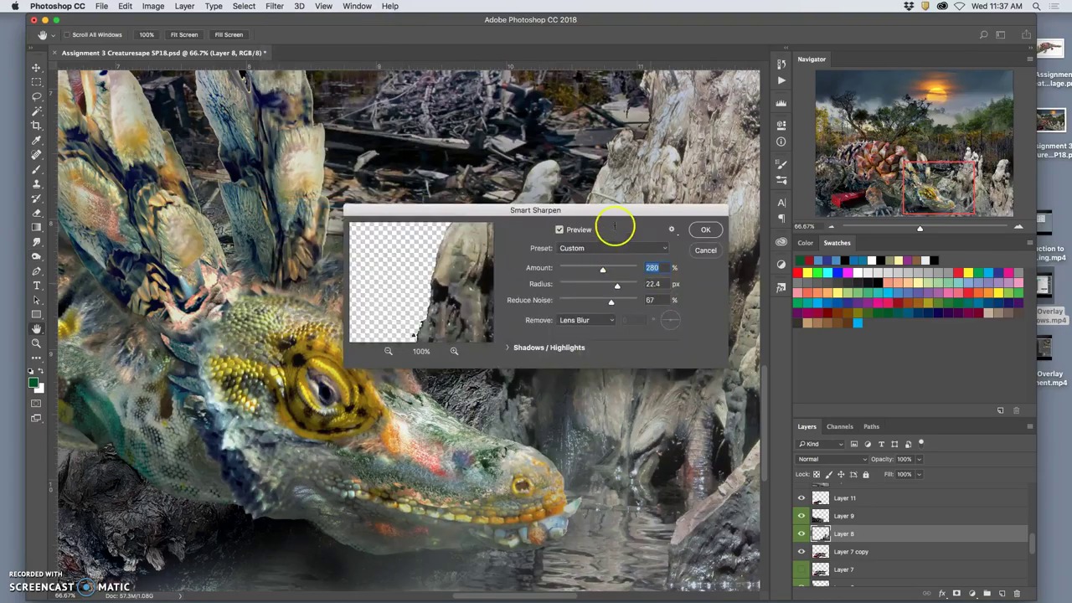
pyautogui.moveTo(614, 211); pyautogui.dragTo(959, 107)
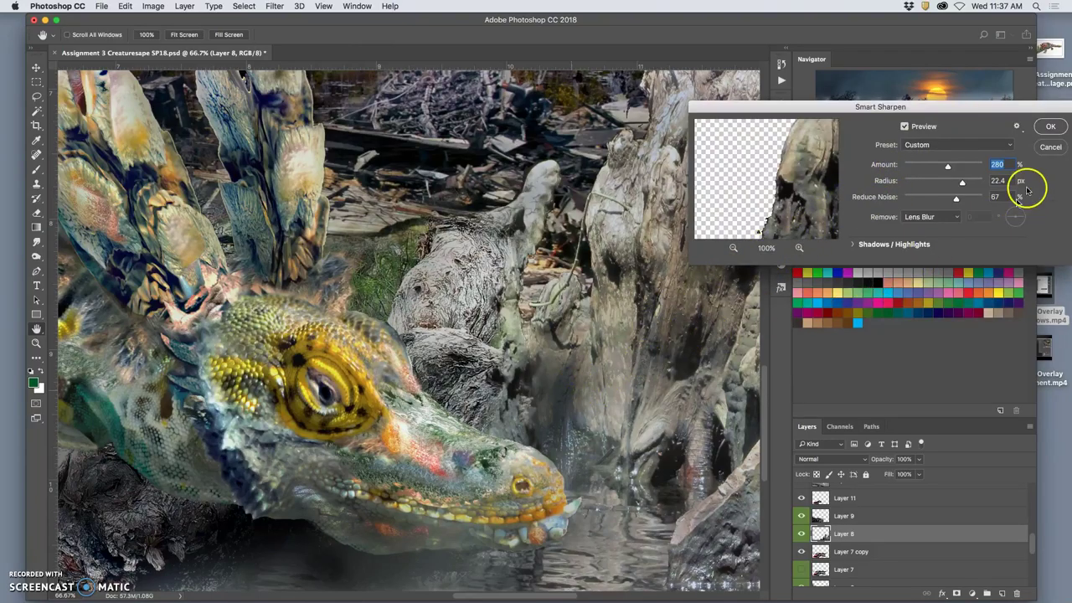
pyautogui.moveTo(964, 183); pyautogui.dragTo(962, 199)
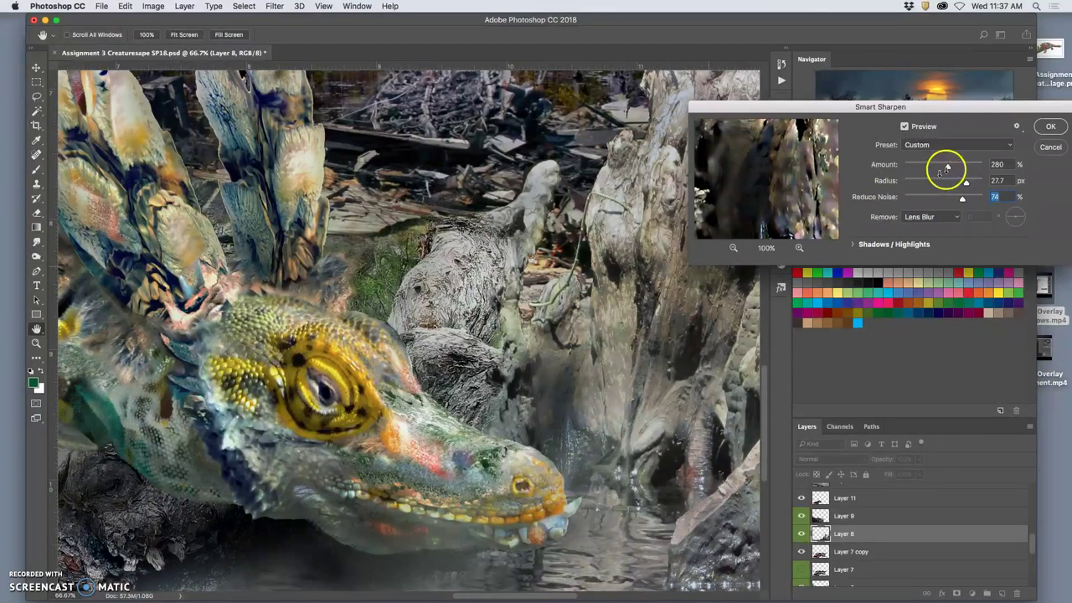
pyautogui.moveTo(954, 170); pyautogui.dragTo(959, 168)
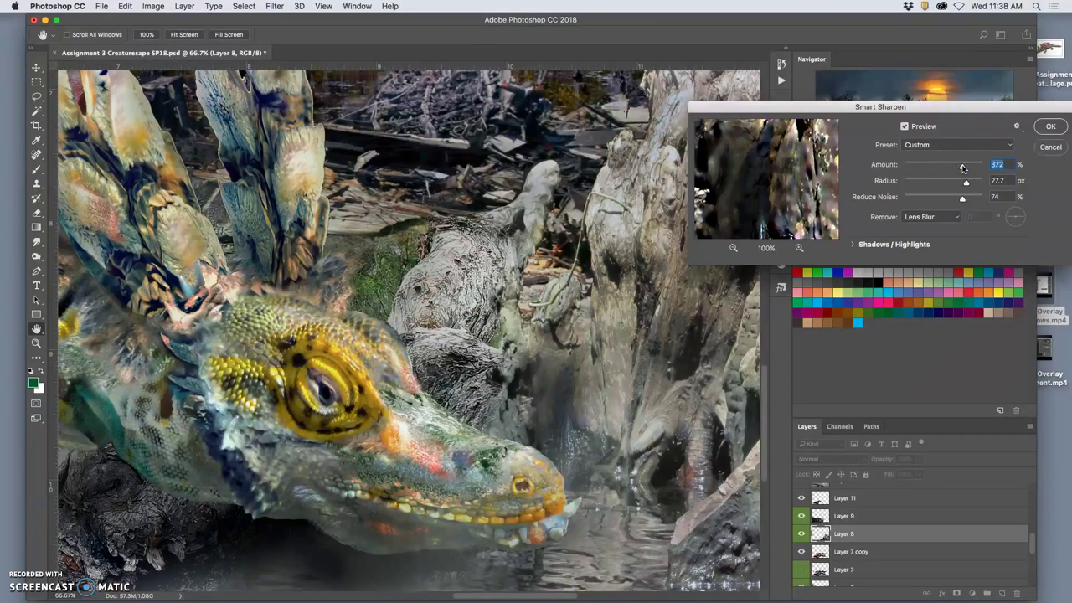
pyautogui.click(1049, 129)
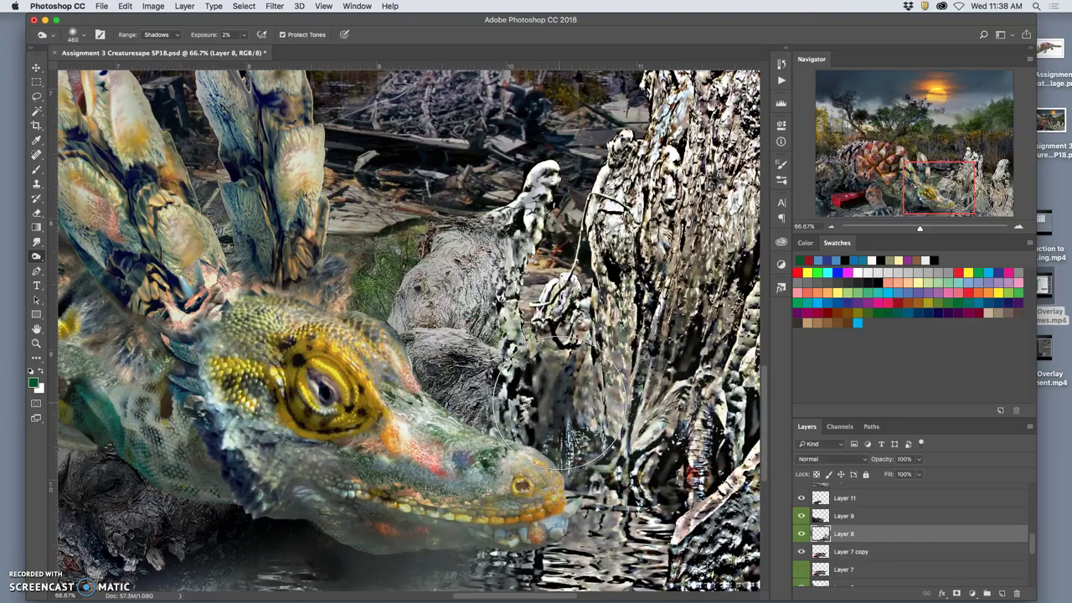
# - Burn-darken the cypress knees just right of the lizard's snout
pyautogui.scroll(-2, 566, 400)
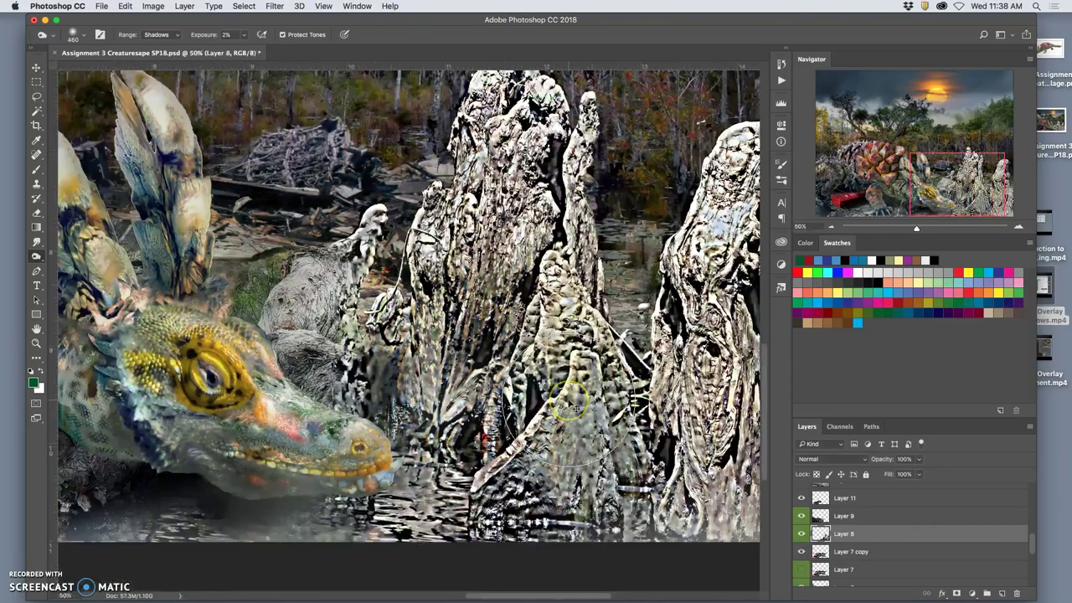
pyautogui.scroll(-2, 566, 405)
pyautogui.scroll(1, 556, 389)
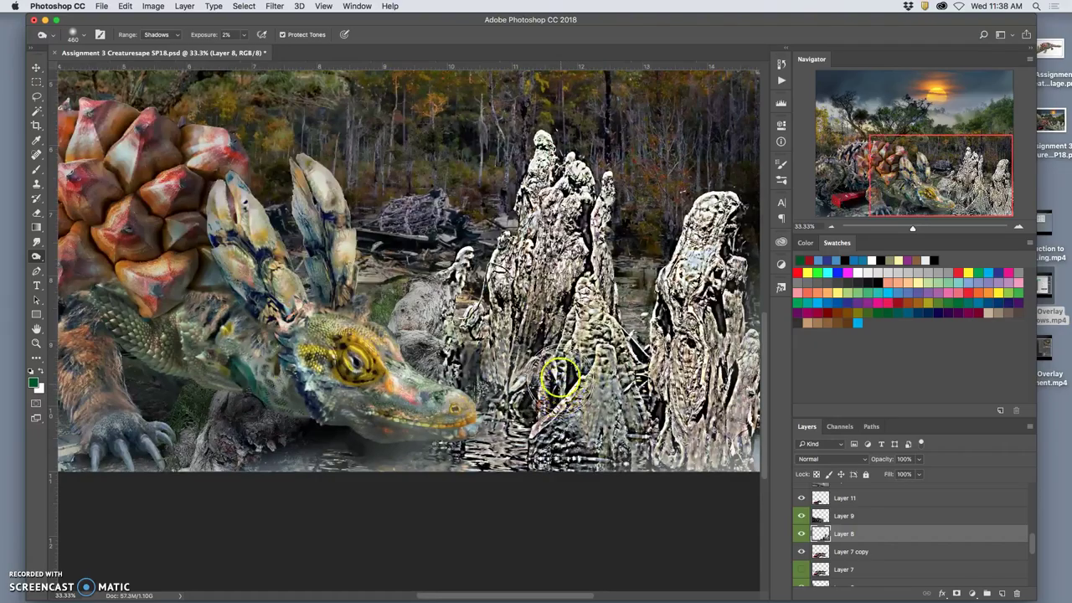
pyautogui.moveTo(559, 378); pyautogui.dragTo(556, 385)
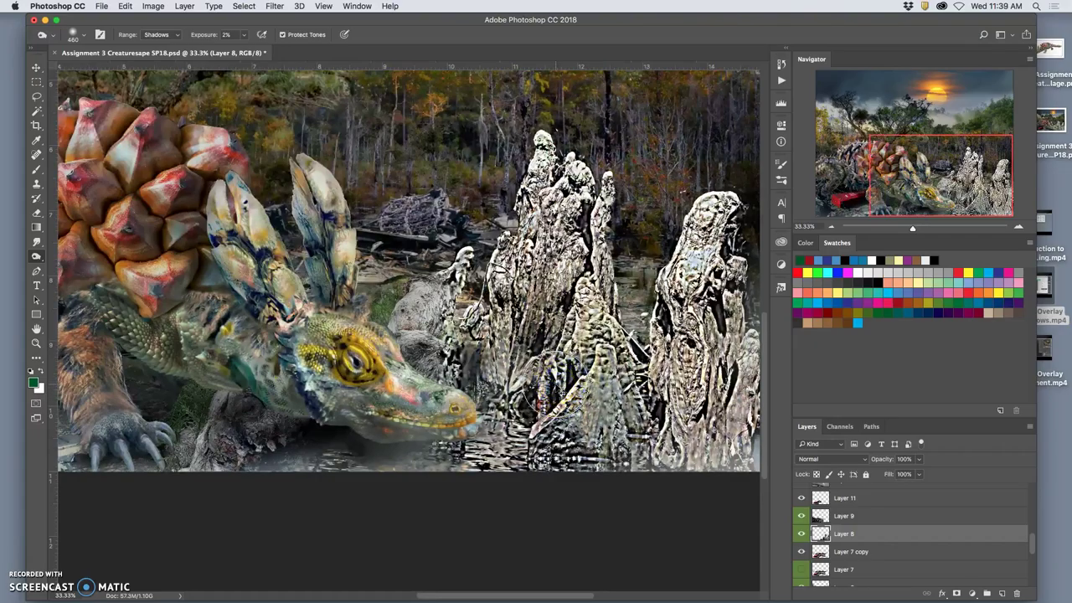
# - Darken more of the cypress knees, then duplicate Layer 8 as Layer 8 copy
pyautogui.moveTo(553, 383); pyautogui.dragTo(586, 397)
pyautogui.click(856, 534)
pyautogui.moveTo(855, 531); pyautogui.dragTo(849, 523)
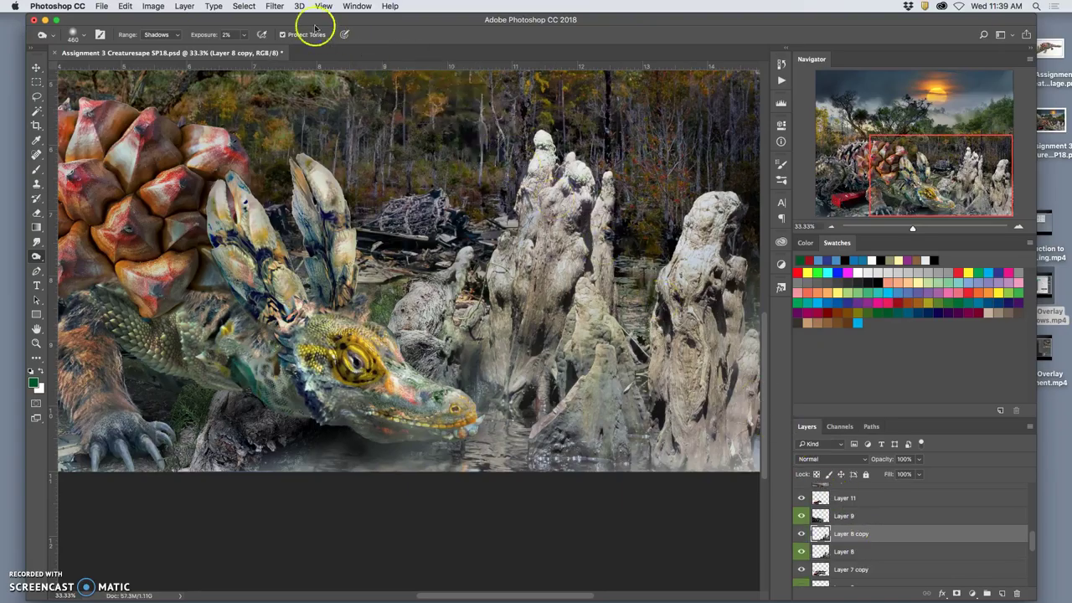
# - Smart-sharpen Layer 8 copy at Amount 351 and begin lowering its opacity
pyautogui.click(277, 6)
pyautogui.moveTo(303, 202)
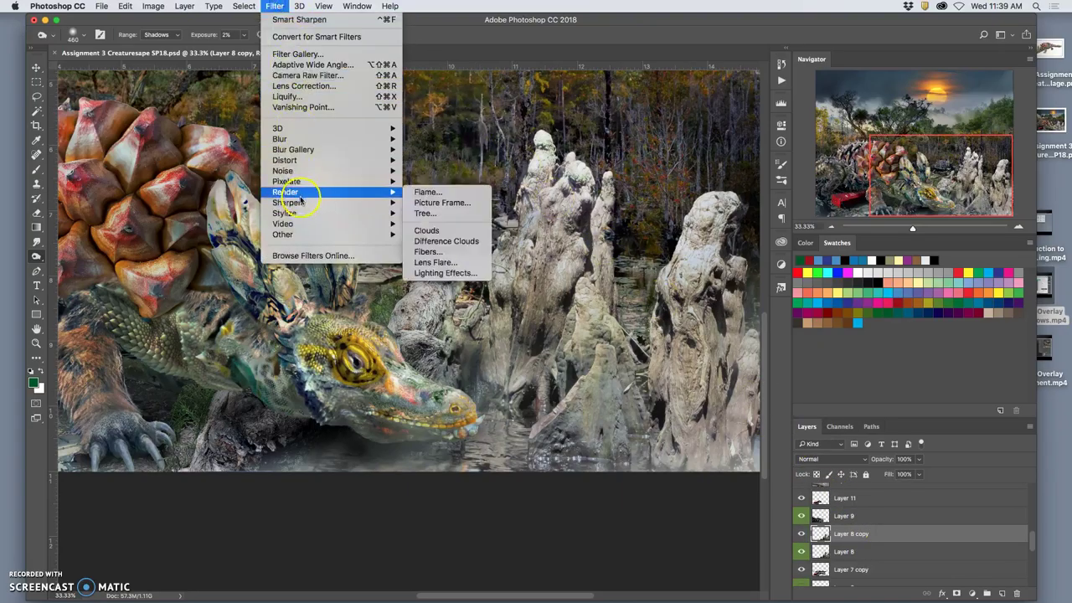
pyautogui.click(453, 245)
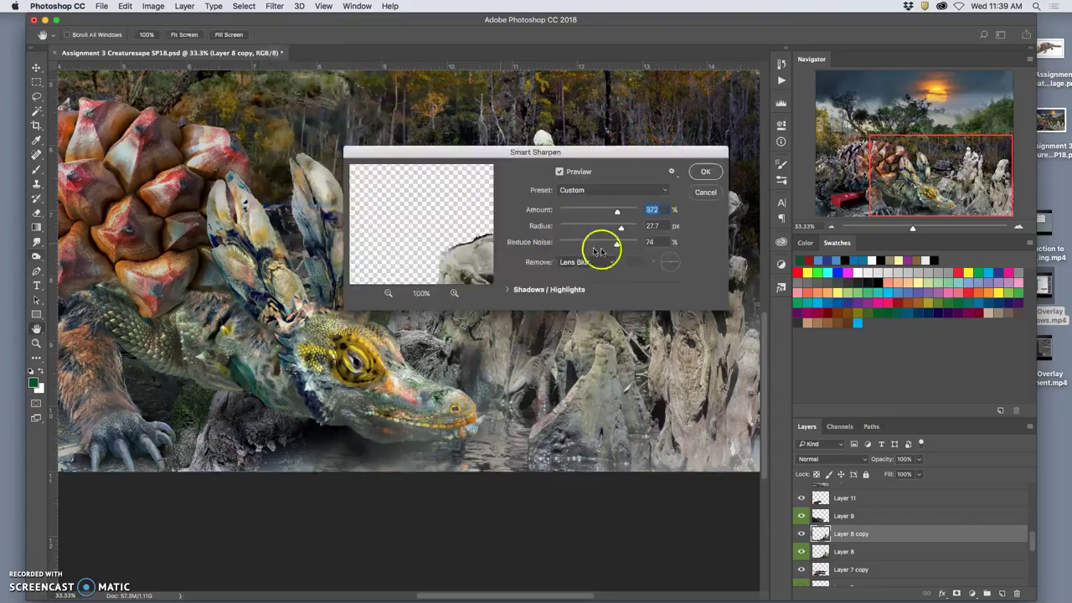
pyautogui.moveTo(593, 152); pyautogui.dragTo(844, 104)
pyautogui.moveTo(760, 215); pyautogui.dragTo(645, 160)
pyautogui.moveTo(871, 167); pyautogui.dragTo(835, 200)
pyautogui.click(959, 126)
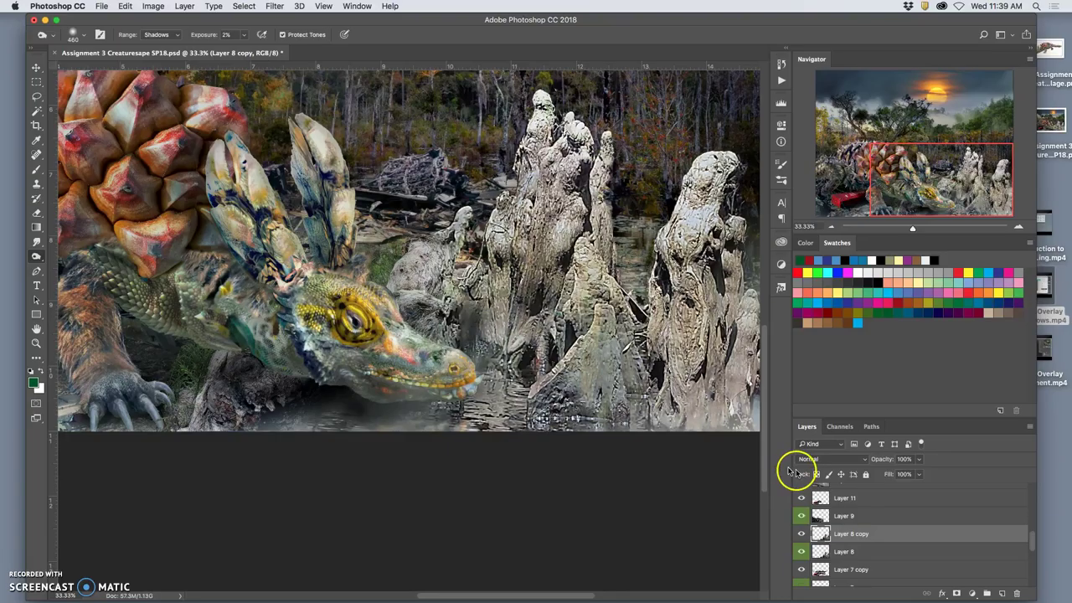
pyautogui.click(918, 459)
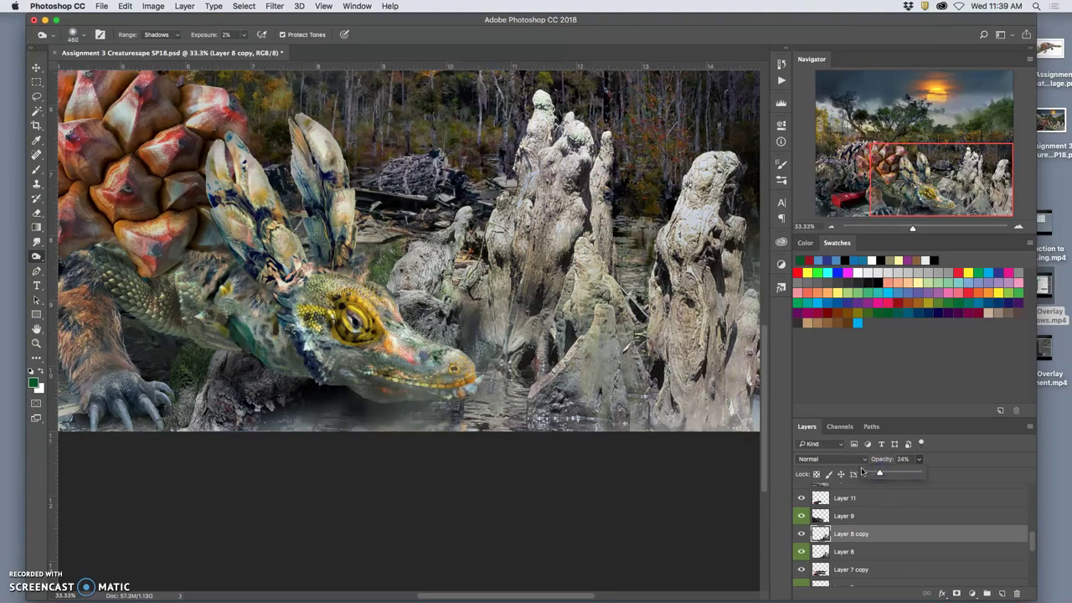
# - Zoom in on the snout, tone down shadows around it and the stumps, checking Layer 9 off and on
pyautogui.press('super+plus')
pyautogui.press('super+plus')
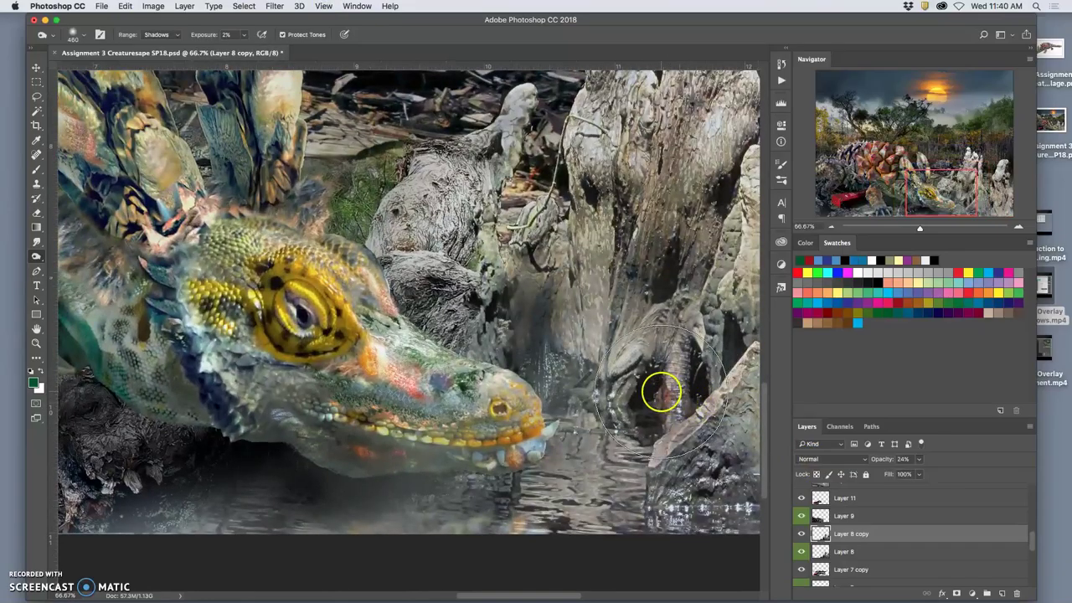
pyautogui.hscroll(5, 662, 391)
pyautogui.scroll(5, 597, 239)
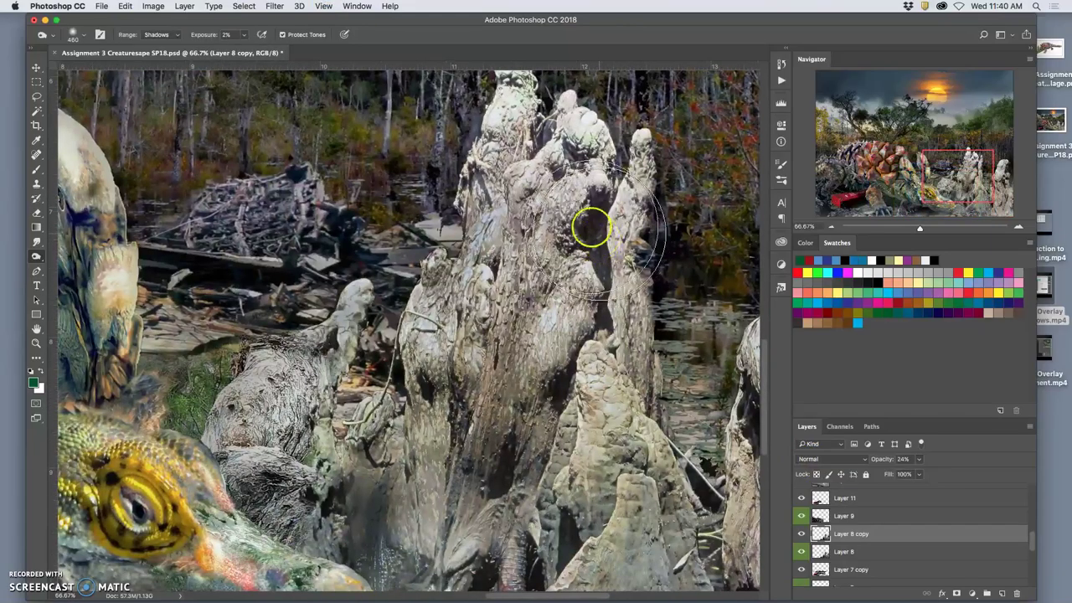
pyautogui.hscroll(-8, 584, 226)
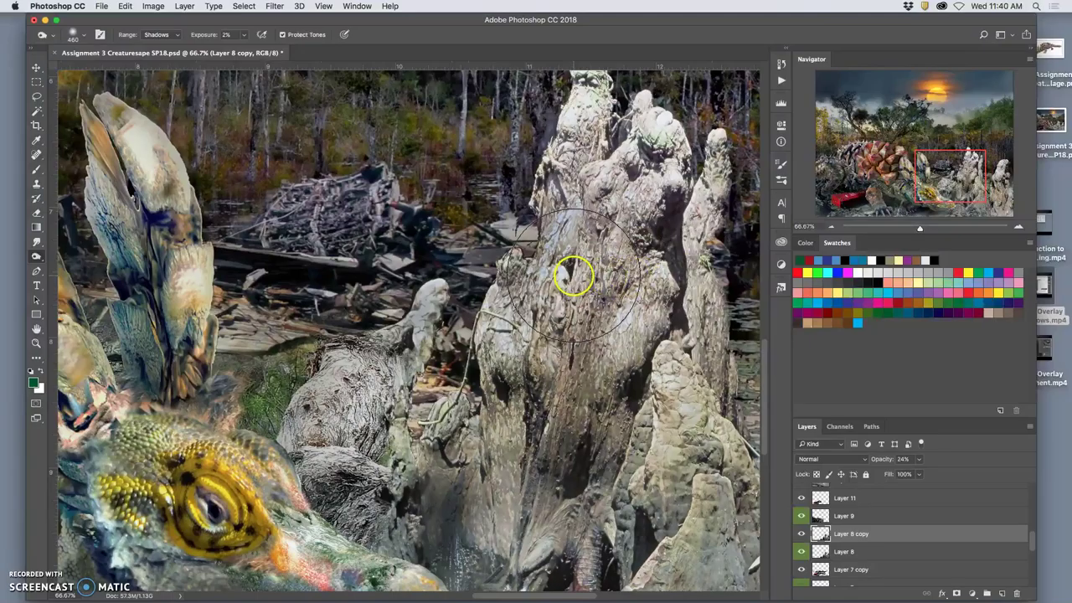
pyautogui.hscroll(-5, 574, 276)
pyautogui.scroll(-6, 605, 277)
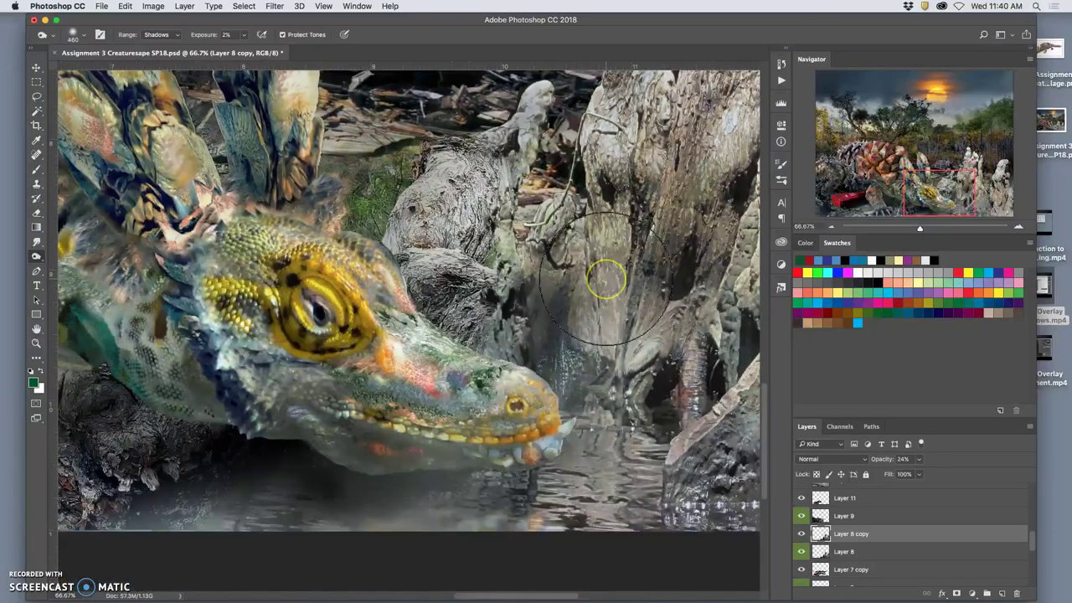
pyautogui.scroll(3, 606, 277)
pyautogui.scroll(-5, 606, 275)
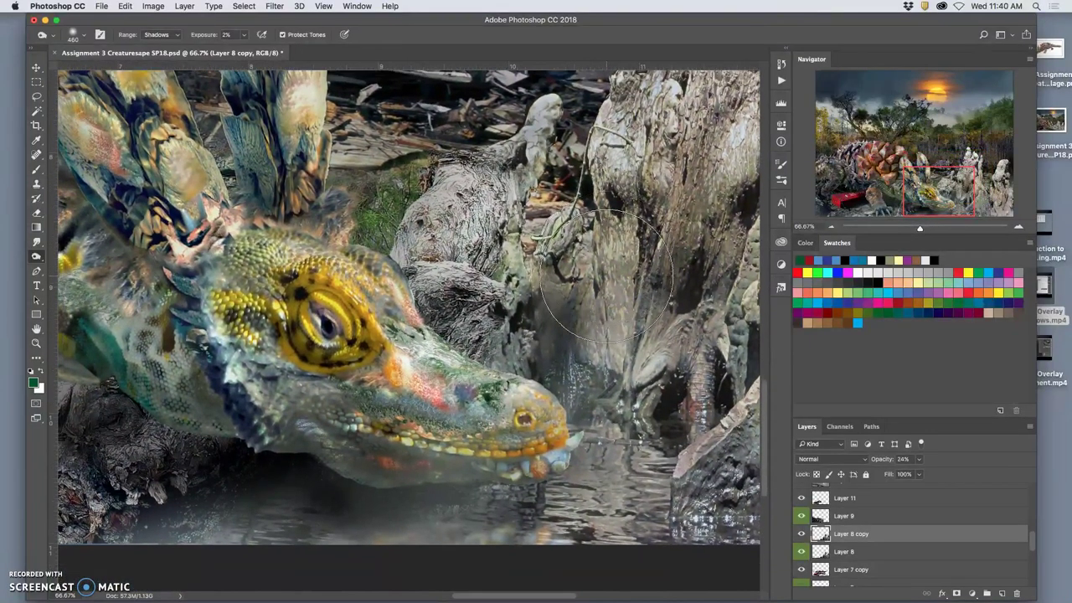
pyautogui.hscroll(-5, 606, 276)
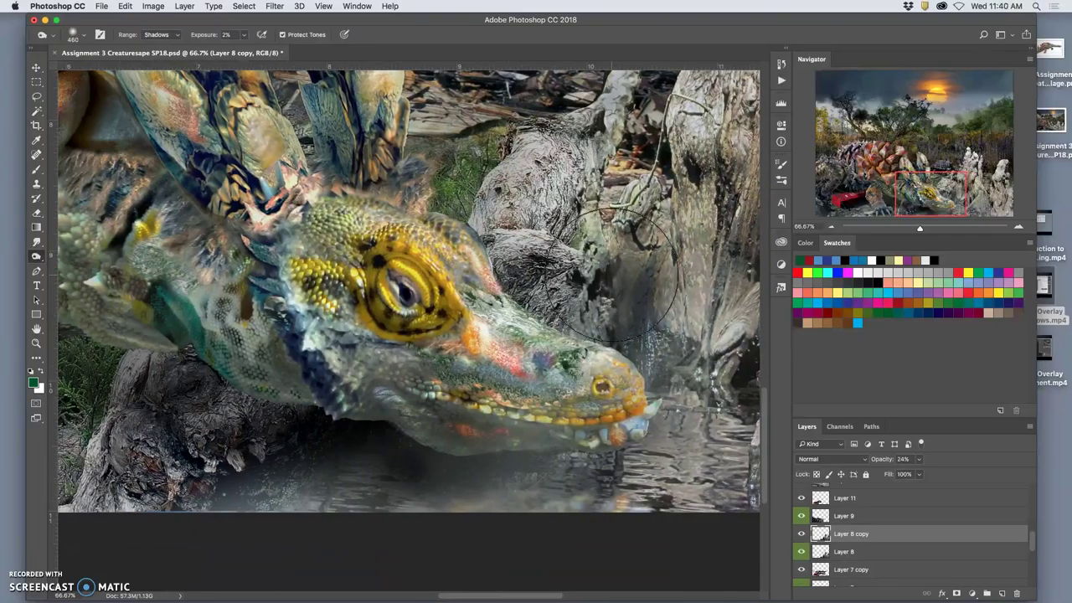
pyautogui.scroll(-3, 616, 272)
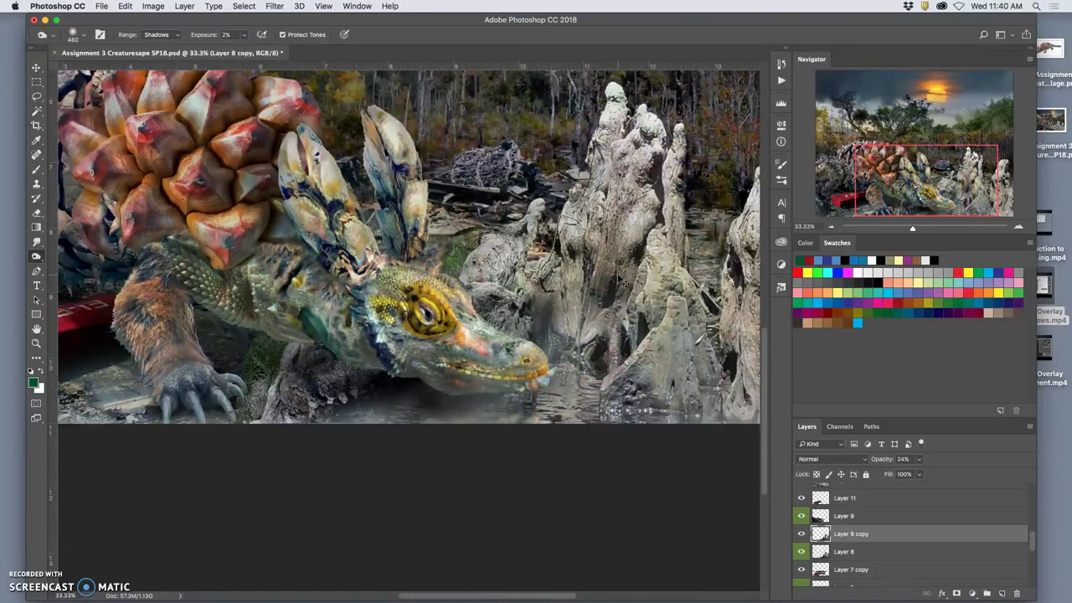
pyautogui.moveTo(617, 272)
pyautogui.mouseDown()
pyautogui.moveTo(502, 325)
pyautogui.moveTo(454, 382)
pyautogui.moveTo(653, 362)
pyautogui.mouseUp()
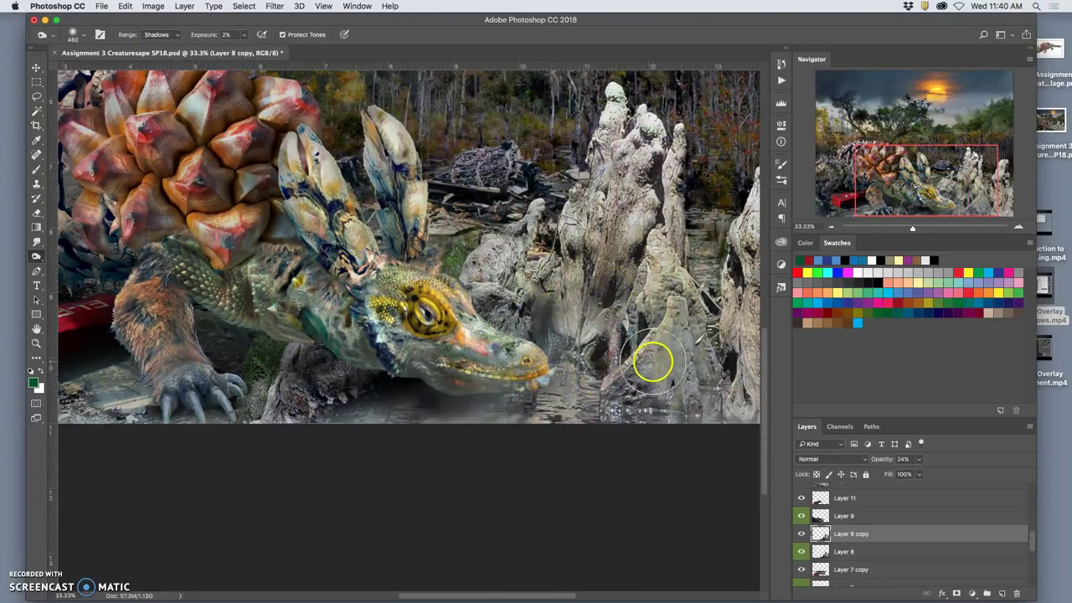
pyautogui.click(801, 516)
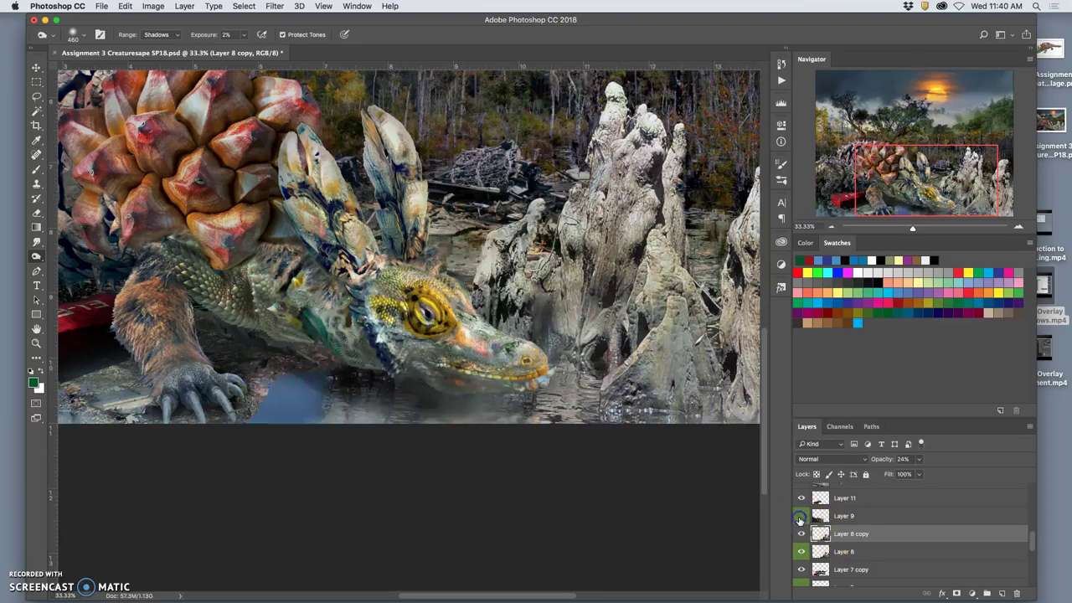
pyautogui.click(800, 515)
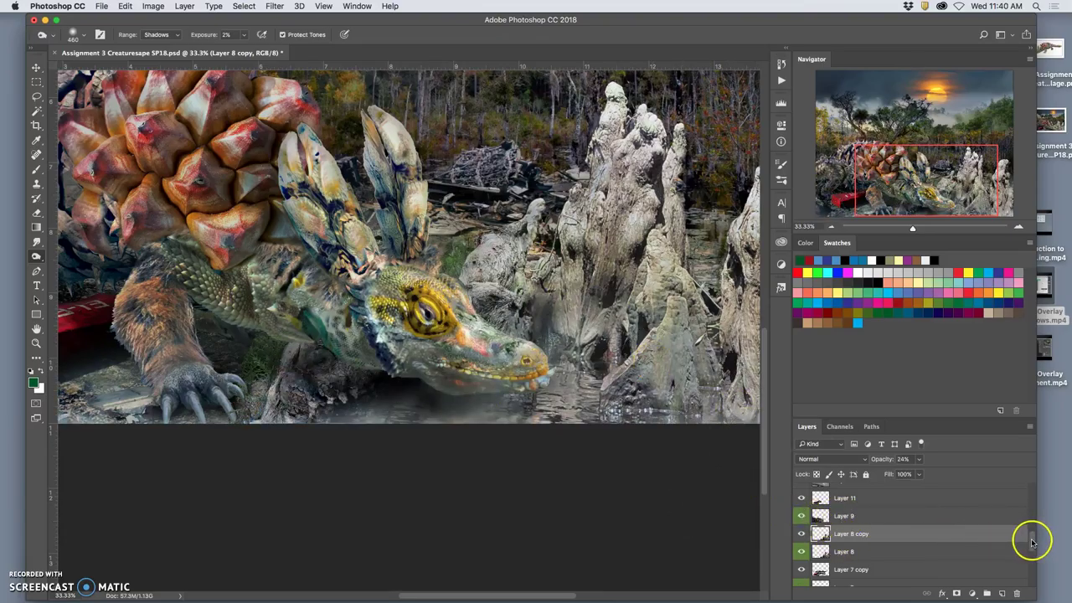
# - Toggle Layer 10's shadow on and off to compare its effect
pyautogui.moveTo(1028, 538); pyautogui.dragTo(1035, 514)
pyautogui.click(802, 509)
pyautogui.click(802, 494)
pyautogui.click(803, 493)
pyautogui.click(803, 493)
pyautogui.click(803, 493)
pyautogui.click(803, 493)
pyautogui.click(850, 499)
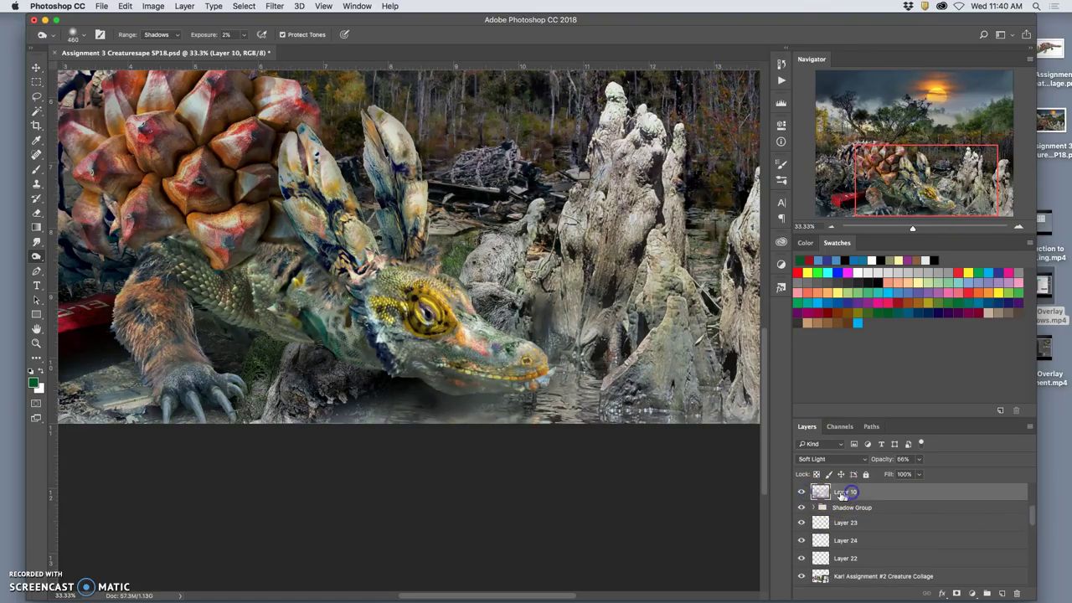
# - Erase the shadow under the lizard's mouth and jaw on Layer 10
pyautogui.click(173, 187)
pyautogui.click(36, 212)
pyautogui.moveTo(471, 366)
pyautogui.mouseDown()
pyautogui.moveTo(451, 383)
pyautogui.moveTo(490, 388)
pyautogui.moveTo(465, 389)
pyautogui.moveTo(471, 364)
pyautogui.mouseUp()
pyautogui.click(801, 492)
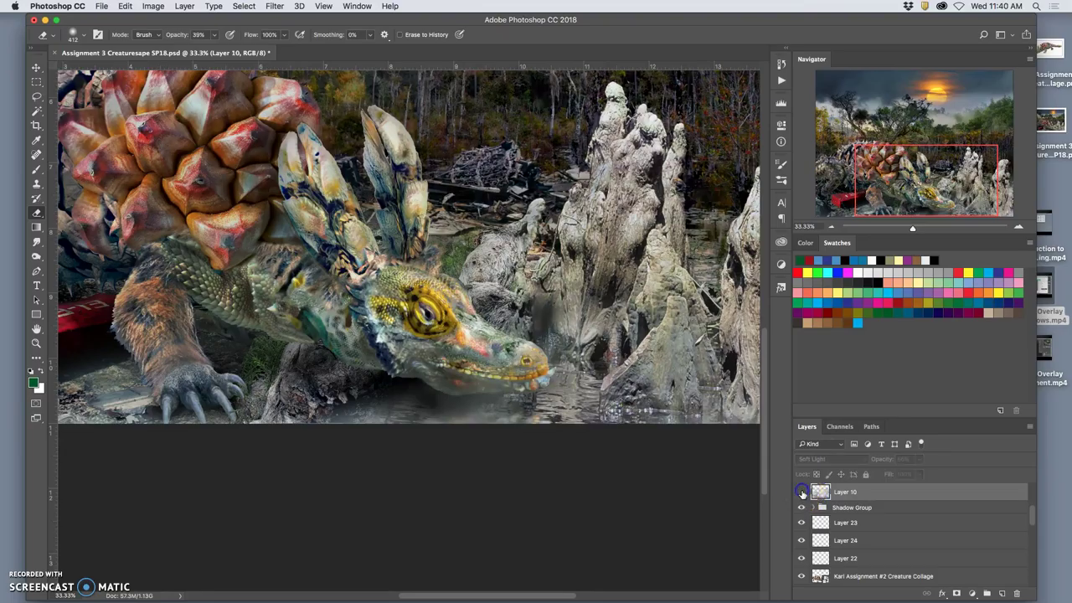
pyautogui.click(801, 492)
pyautogui.moveTo(491, 383)
pyautogui.mouseDown()
pyautogui.moveTo(438, 355)
pyautogui.moveTo(431, 358)
pyautogui.mouseUp()
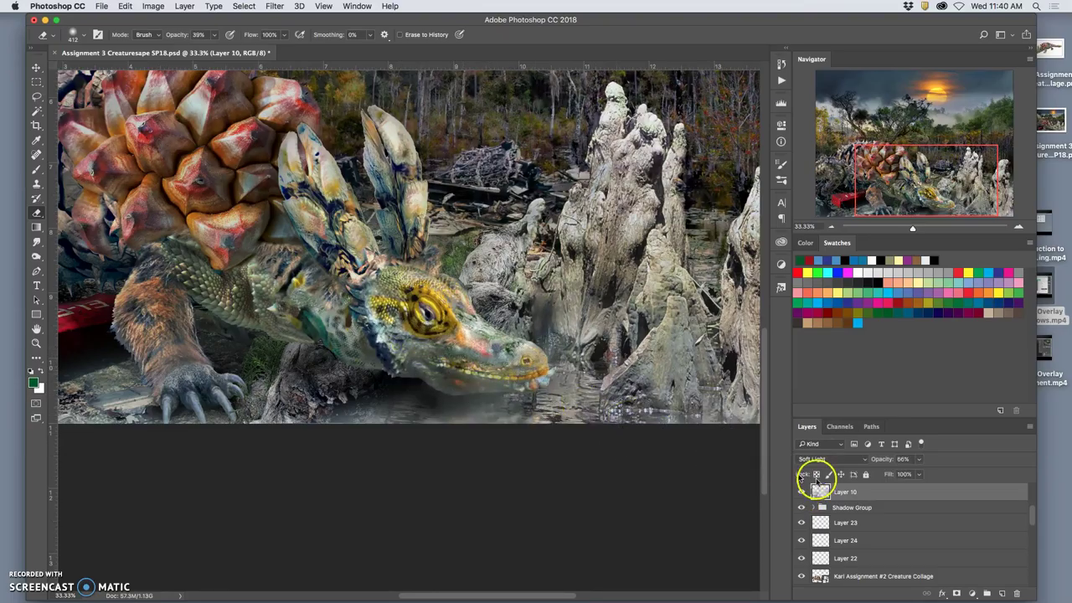
# - Duplicate Layer 10, then select Layer 12 copy and compare it hidden and shown
pyautogui.scroll(2, 1036, 519)
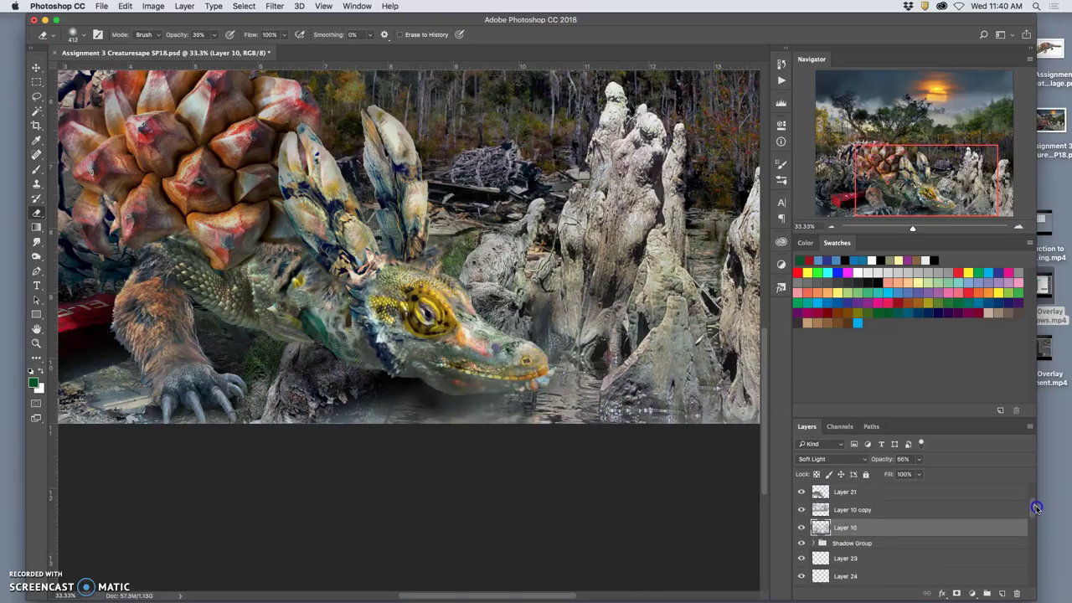
pyautogui.hotkey('ctrl', 'j')
pyautogui.click(801, 509)
pyautogui.click(801, 509)
pyautogui.moveTo(1035, 505); pyautogui.dragTo(1036, 489)
pyautogui.click(923, 491)
pyautogui.click(801, 492)
pyautogui.click(801, 492)
pyautogui.click(801, 492)
# - Lower Layer 12 copy's opacity to 61%
pyautogui.click(919, 459)
pyautogui.moveTo(917, 475); pyautogui.dragTo(918, 476)
pyautogui.click(527, 370)
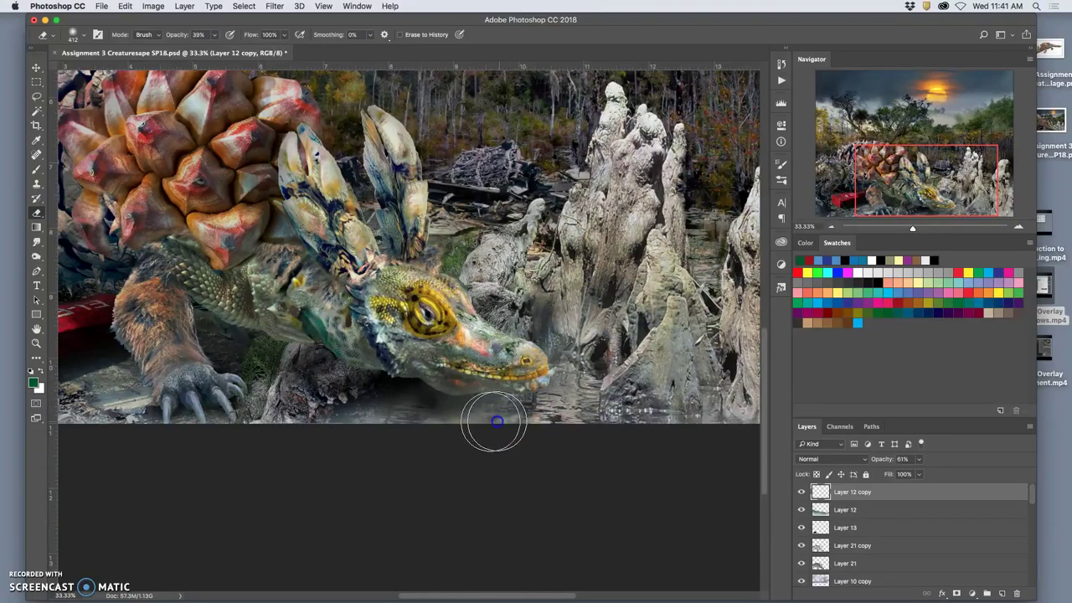
# - Erase along the ground under the lizard's jaw and lower the Eraser opacity to 15%
pyautogui.moveTo(497, 421); pyautogui.dragTo(455, 431)
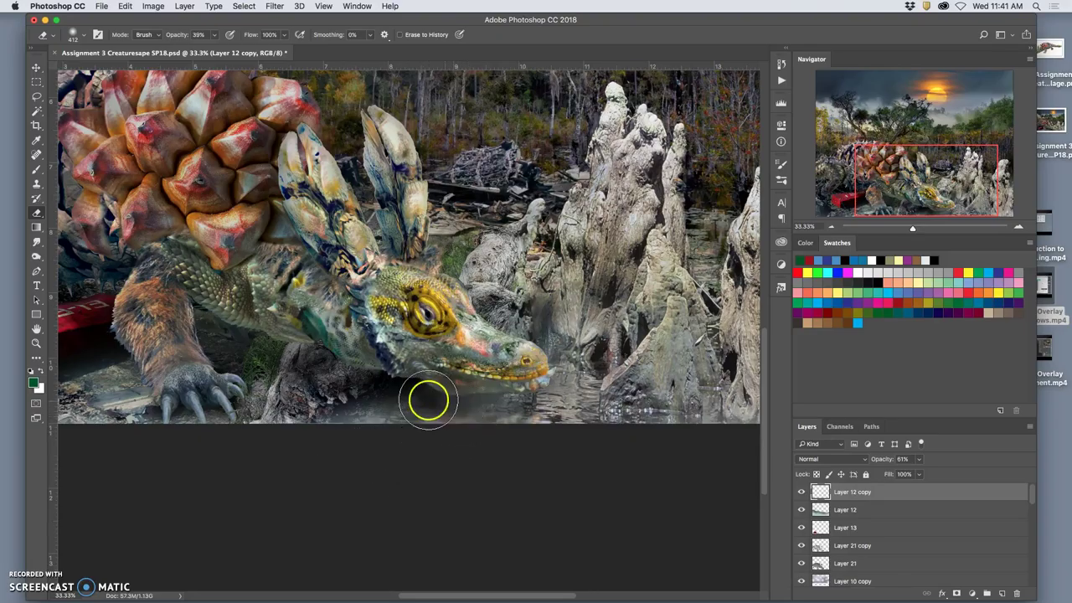
pyautogui.click(213, 34)
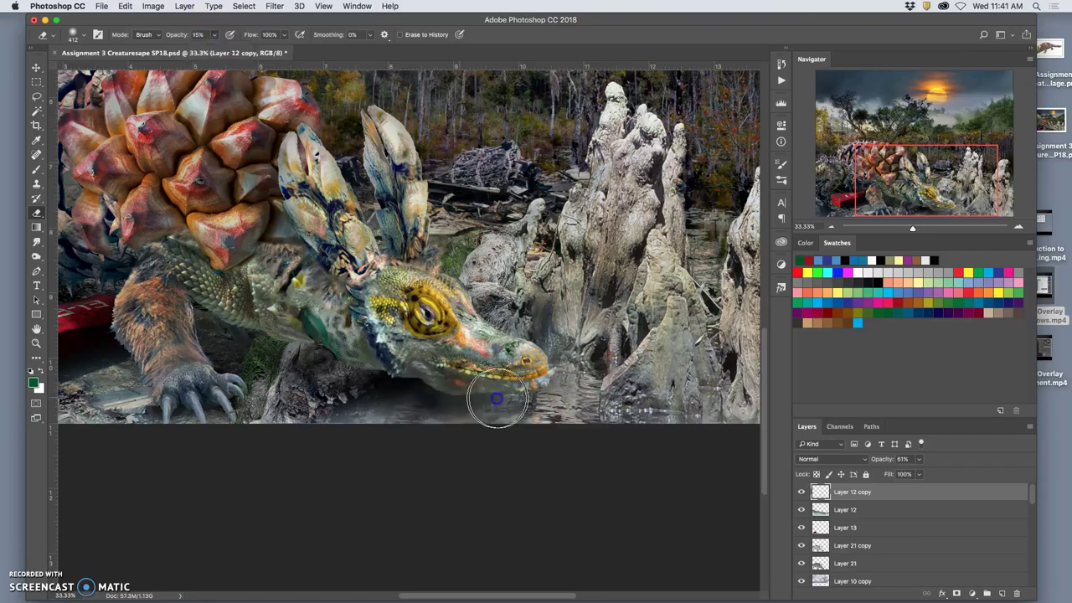
pyautogui.moveTo(510, 394)
pyautogui.mouseDown()
pyautogui.moveTo(536, 395)
pyautogui.moveTo(418, 382)
pyautogui.mouseUp()
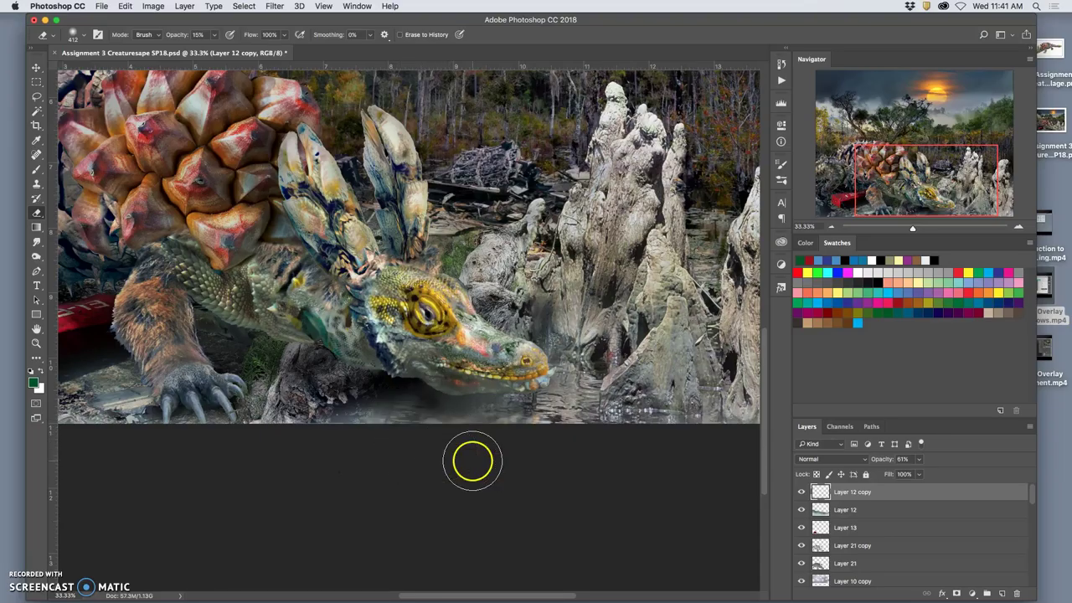
# - Clone over the area under the jaw with Sample: Current Layer, then lightly erase it again
pyautogui.click(37, 184)
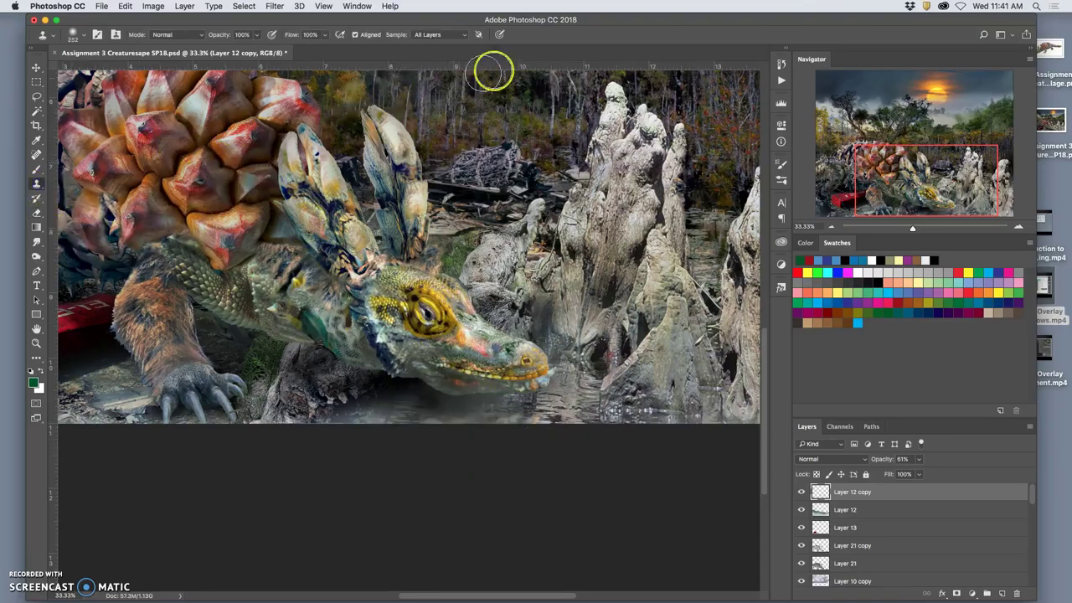
pyautogui.click(458, 35)
pyautogui.click(444, 27)
pyautogui.click(445, 35)
pyautogui.click(443, 26)
pyautogui.keyDown('alt'); pyautogui.click(465, 408); pyautogui.keyUp('alt')
pyautogui.moveTo(419, 399)
pyautogui.mouseDown()
pyautogui.moveTo(388, 382)
pyautogui.moveTo(433, 399)
pyautogui.moveTo(410, 385)
pyautogui.mouseUp()
pyautogui.click(36, 212)
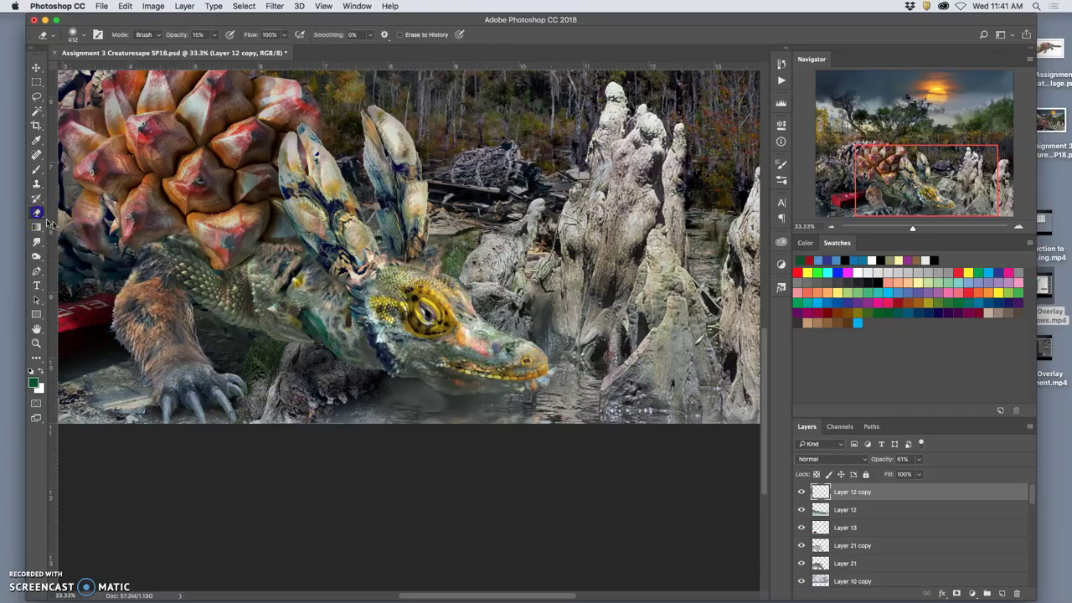
pyautogui.moveTo(452, 410)
pyautogui.mouseDown()
pyautogui.moveTo(390, 377)
pyautogui.moveTo(440, 391)
pyautogui.moveTo(426, 389)
pyautogui.moveTo(427, 406)
pyautogui.mouseUp()
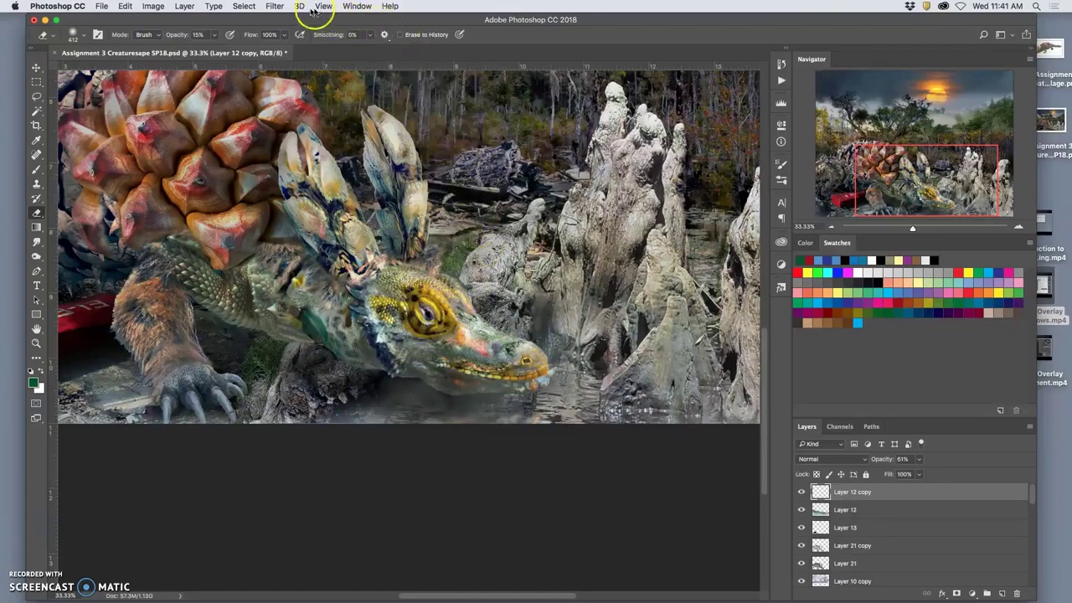
# - Apply a Gaussian Blur with a larger radius to Layer 12 copy, then erase a little more
pyautogui.click(275, 6)
pyautogui.moveTo(289, 139)
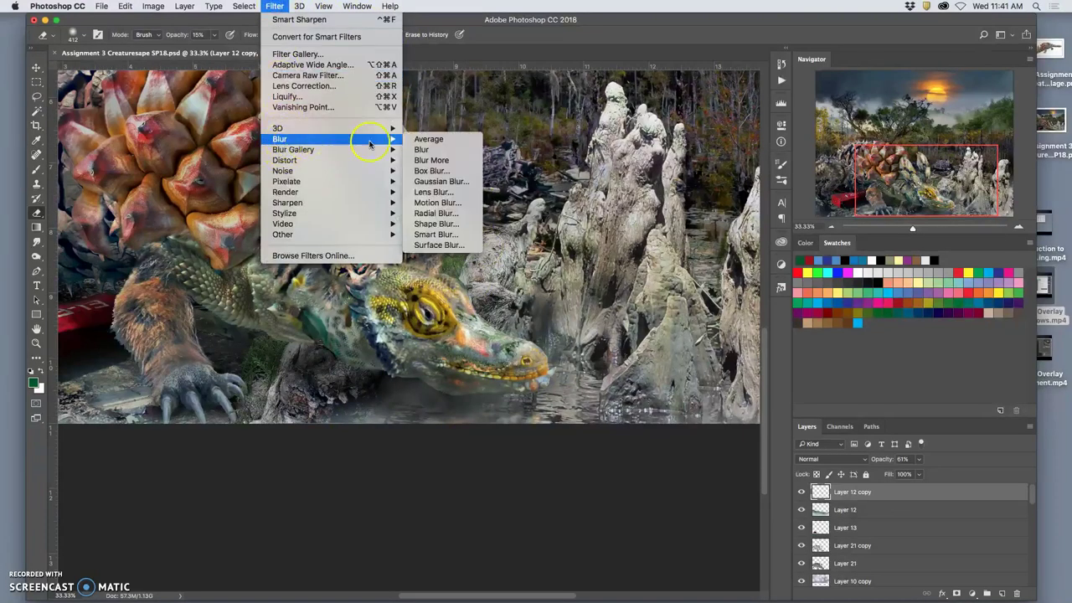
pyautogui.click(441, 181)
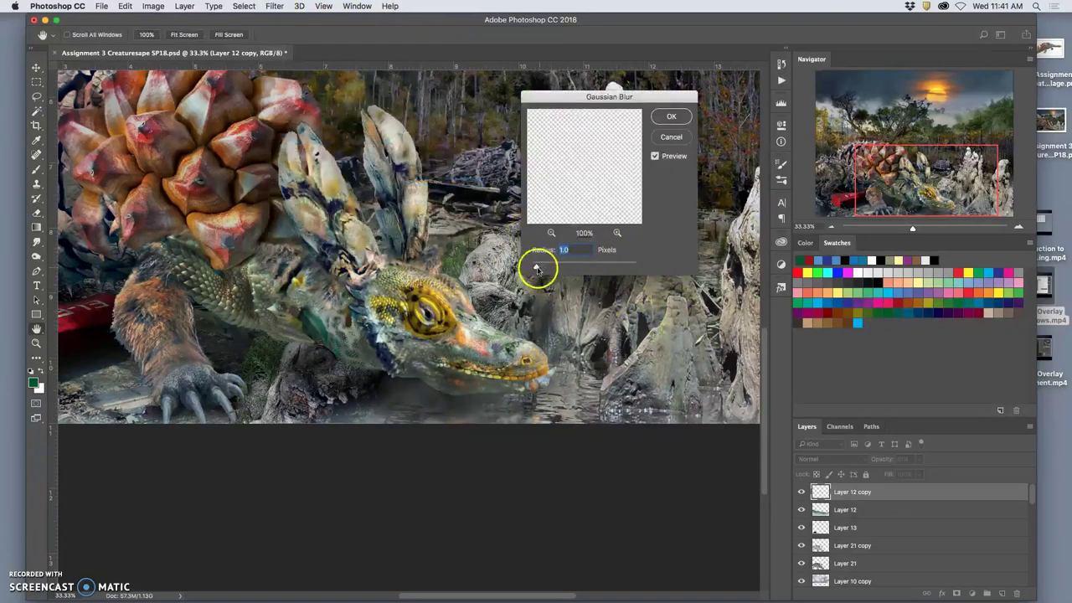
pyautogui.moveTo(535, 268); pyautogui.dragTo(592, 269)
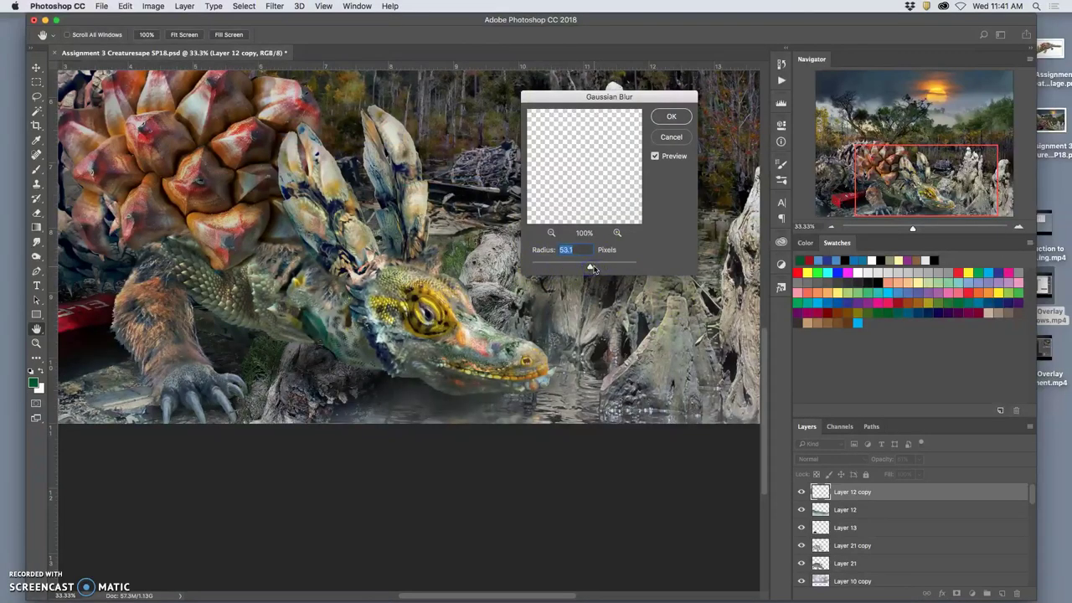
pyautogui.click(678, 114)
pyautogui.press('e')
pyautogui.moveTo(586, 268)
pyautogui.mouseDown()
pyautogui.moveTo(547, 294)
pyautogui.moveTo(641, 386)
pyautogui.moveTo(662, 368)
pyautogui.mouseUp()
# - Compare the scene with Layer 12 copy on and off, then set its opacity to 58%
pyautogui.press('super+minus')
pyautogui.press('super+minus')
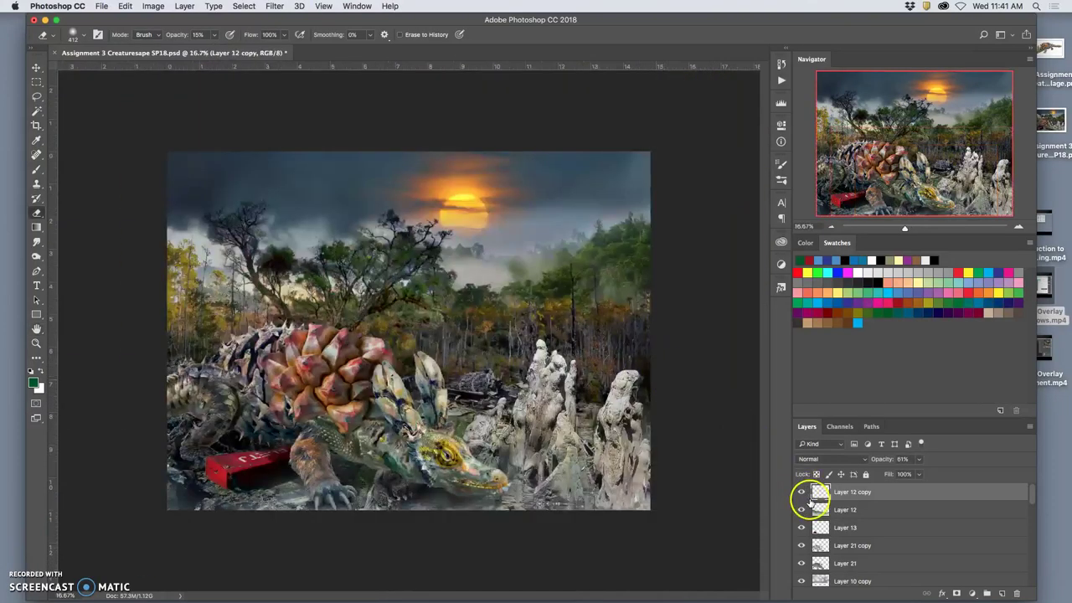
pyautogui.click(802, 493)
pyautogui.click(802, 493)
pyautogui.click(802, 493)
pyautogui.click(802, 493)
pyautogui.click(919, 459)
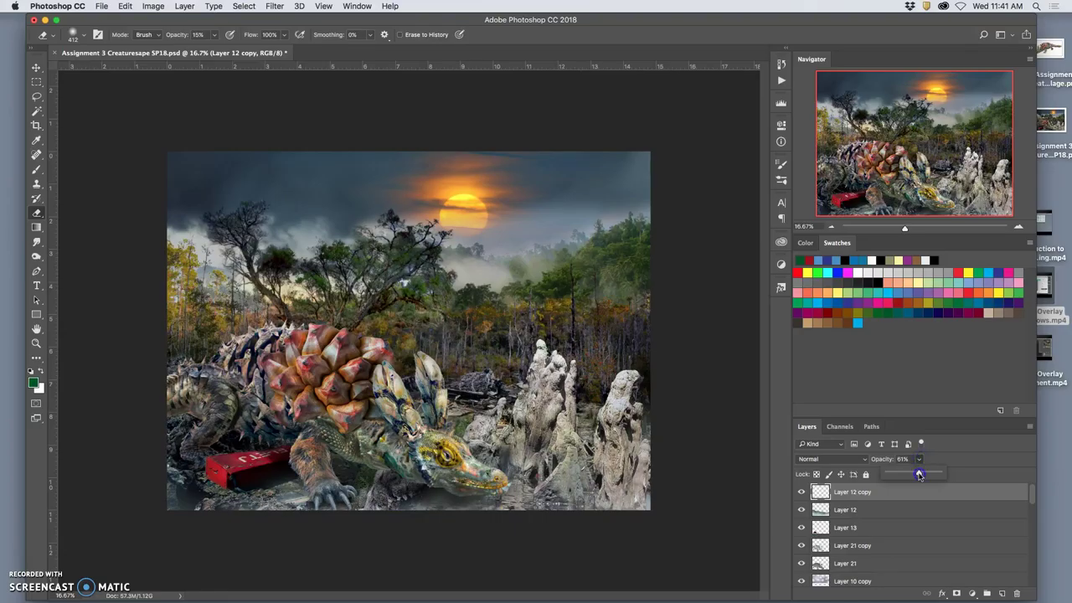
pyautogui.moveTo(919, 474); pyautogui.dragTo(919, 475)
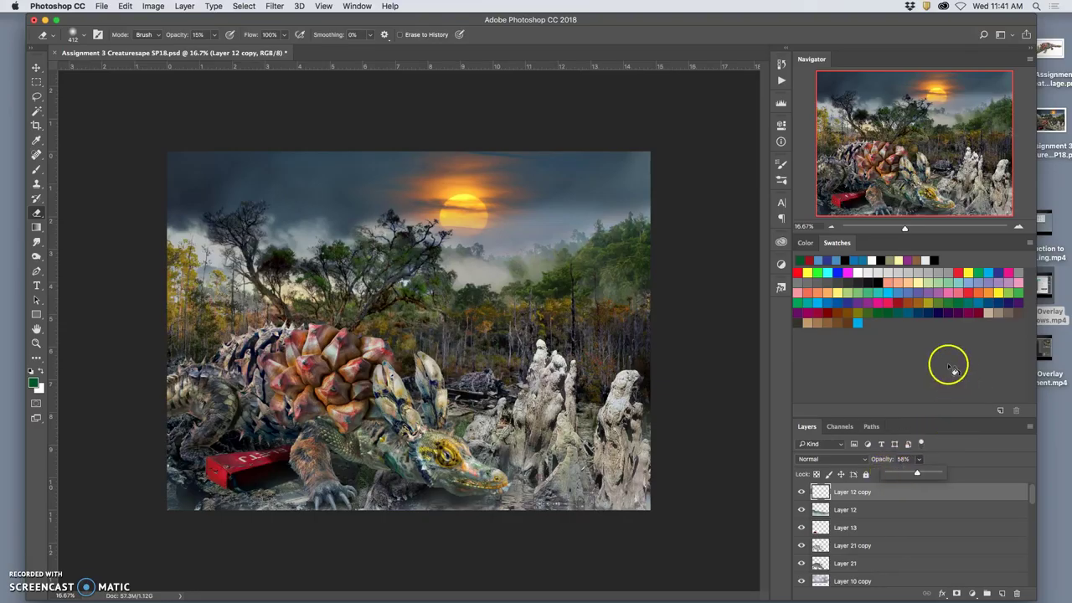
pyautogui.click(920, 494)
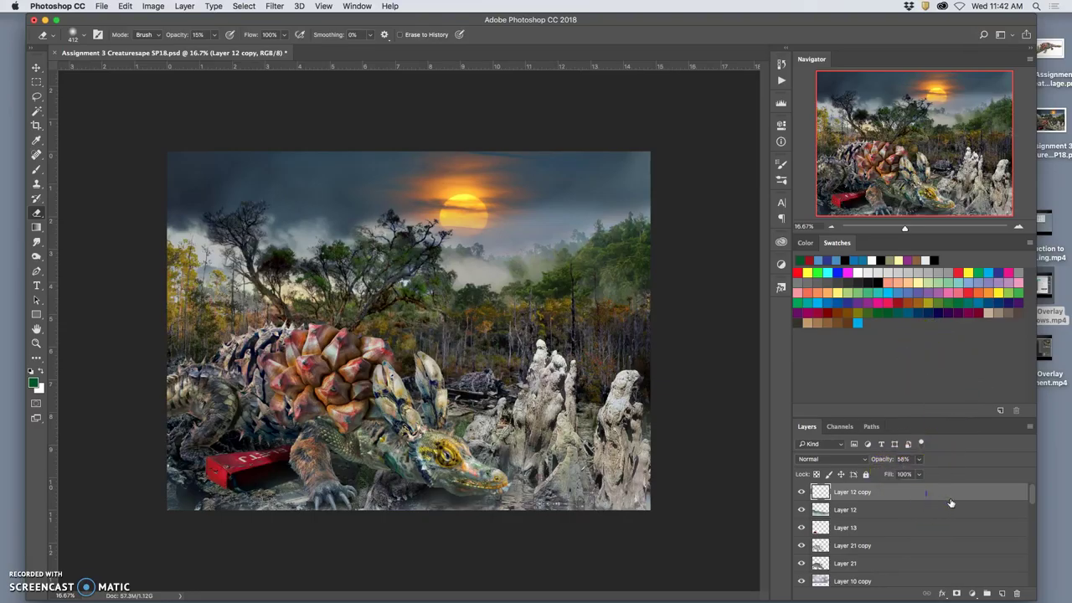
# - Add a new empty Layer 25 and pick the Black, White preset for the Gradient Tool
pyautogui.click(1002, 594)
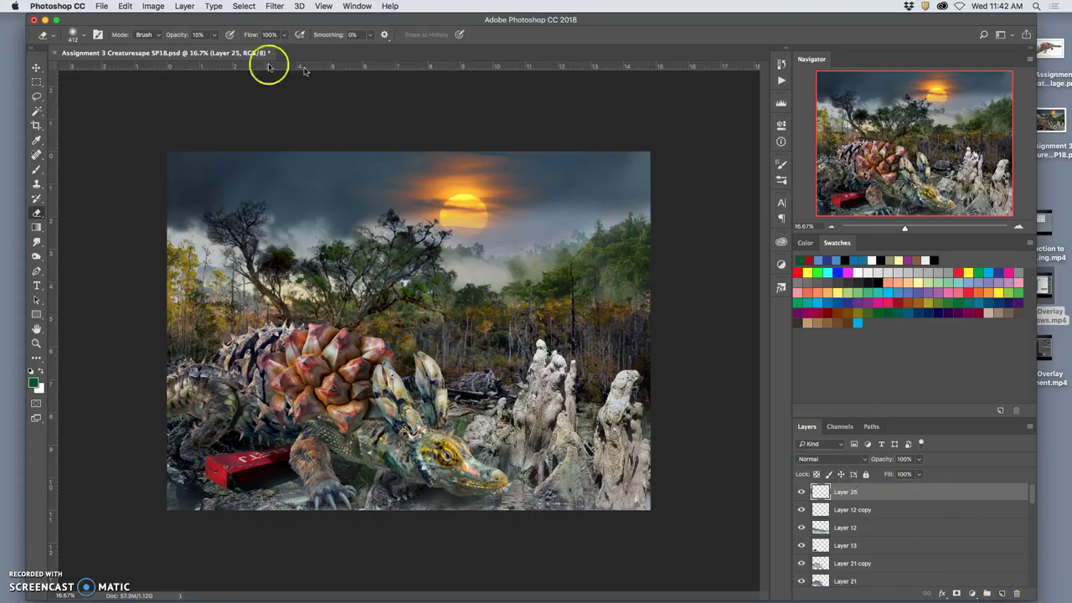
pyautogui.click(37, 226)
pyautogui.click(63, 230)
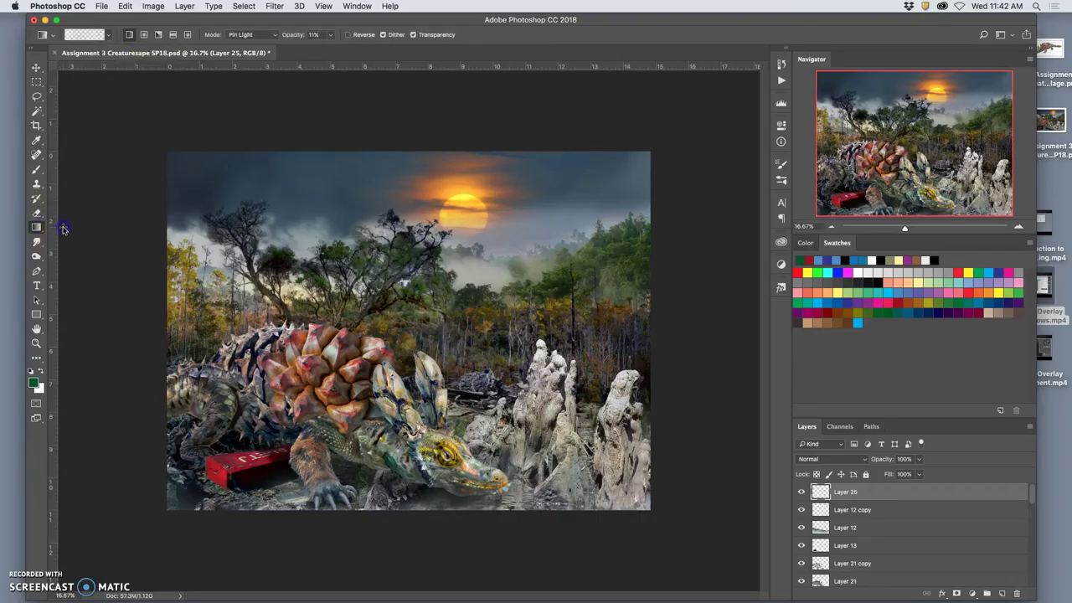
pyautogui.click(83, 34)
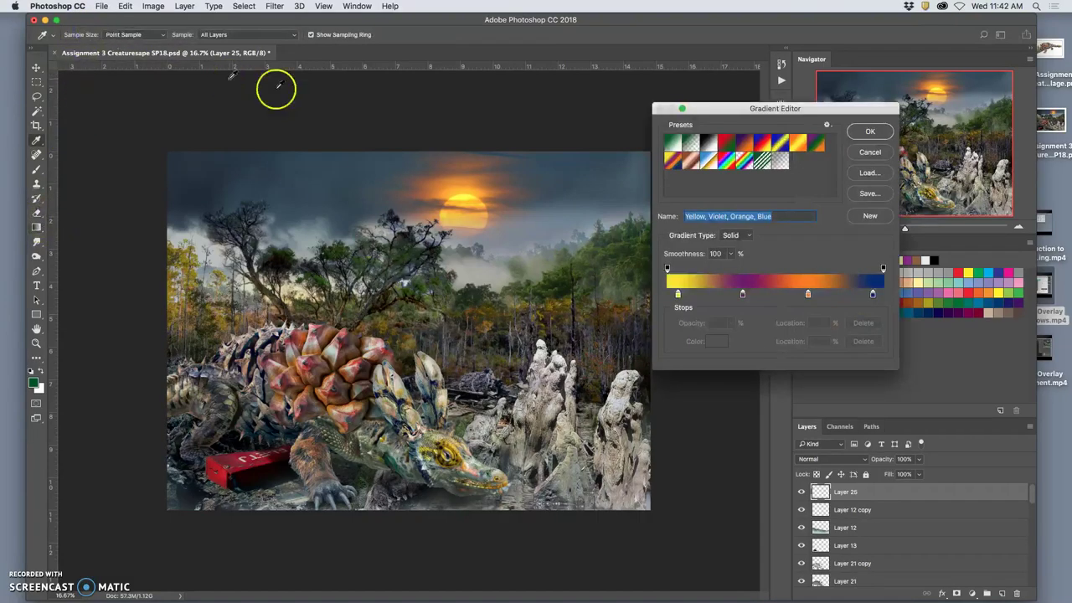
pyautogui.click(708, 144)
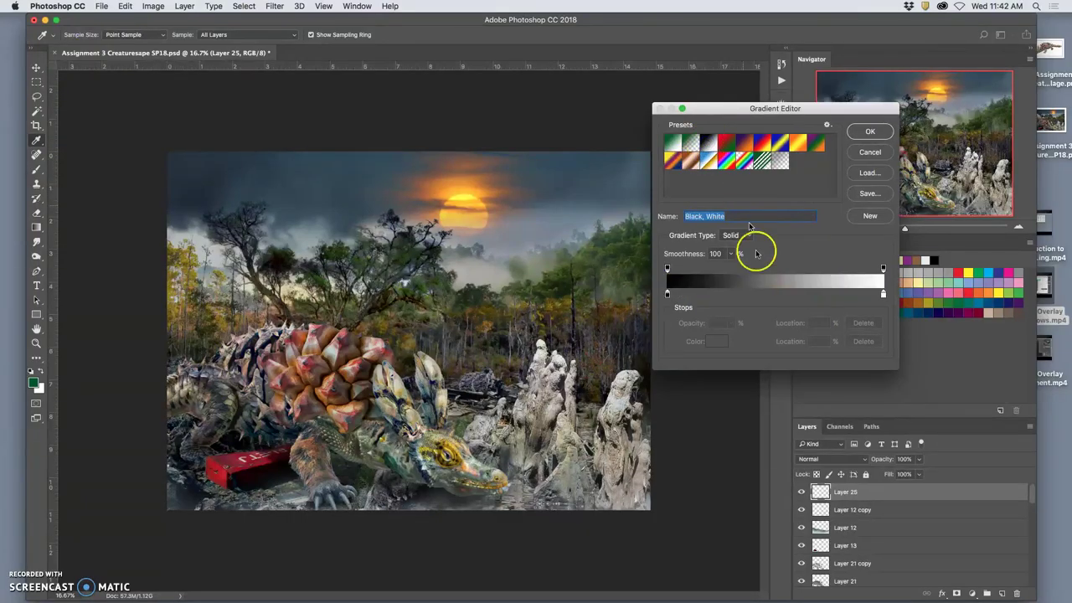
pyautogui.click(870, 132)
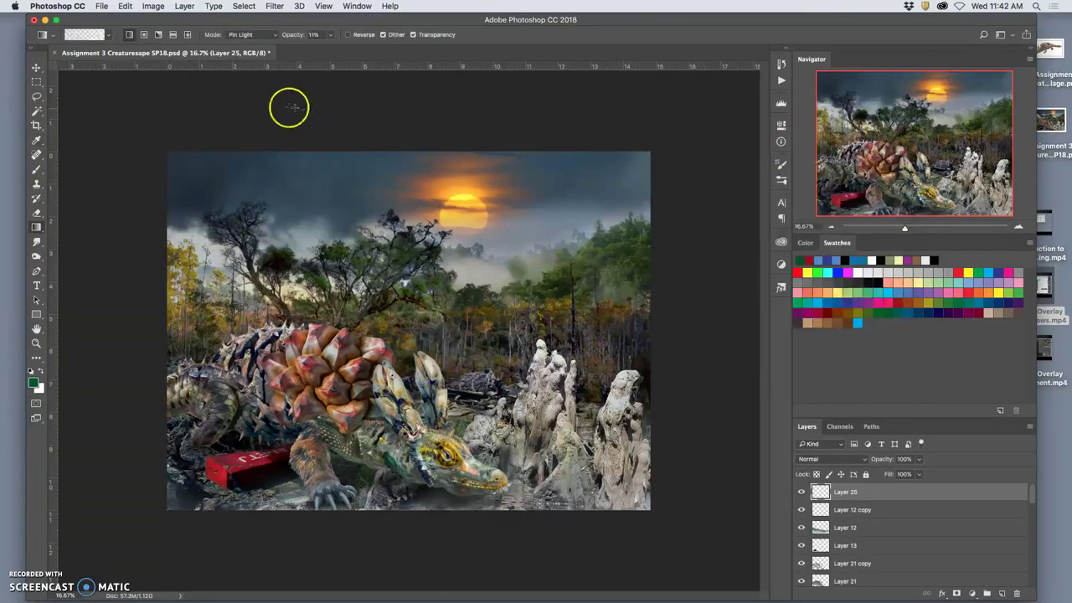
# - Undo a trial Pin Light gradient and reload the Black, White preset in the Gradient Editor
pyautogui.moveTo(259, 97); pyautogui.dragTo(480, 534)
pyautogui.click(513, 536)
pyautogui.press('super+z')
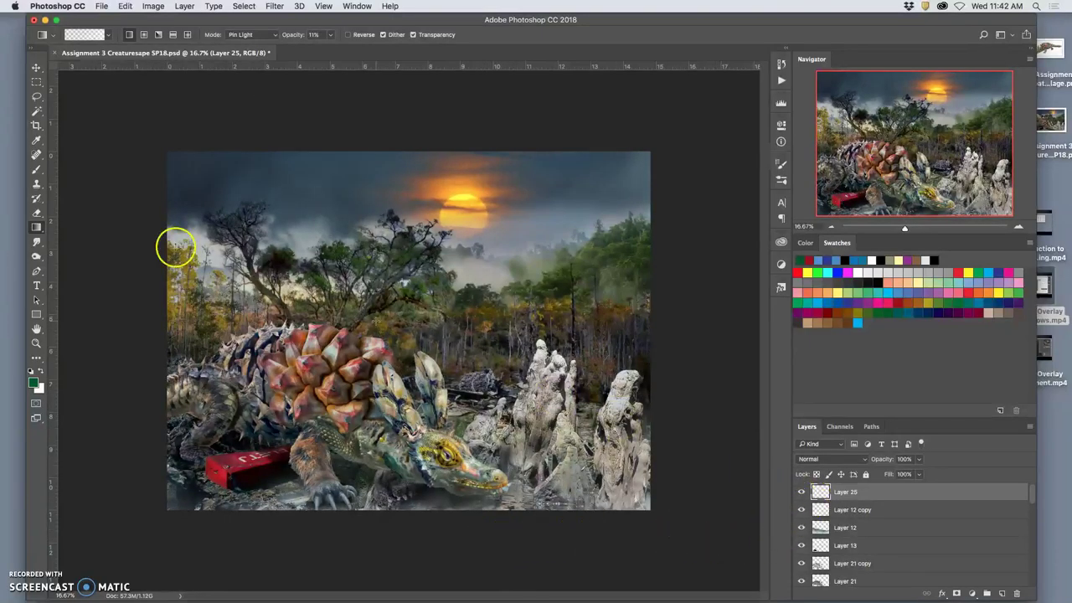
pyautogui.click(83, 34)
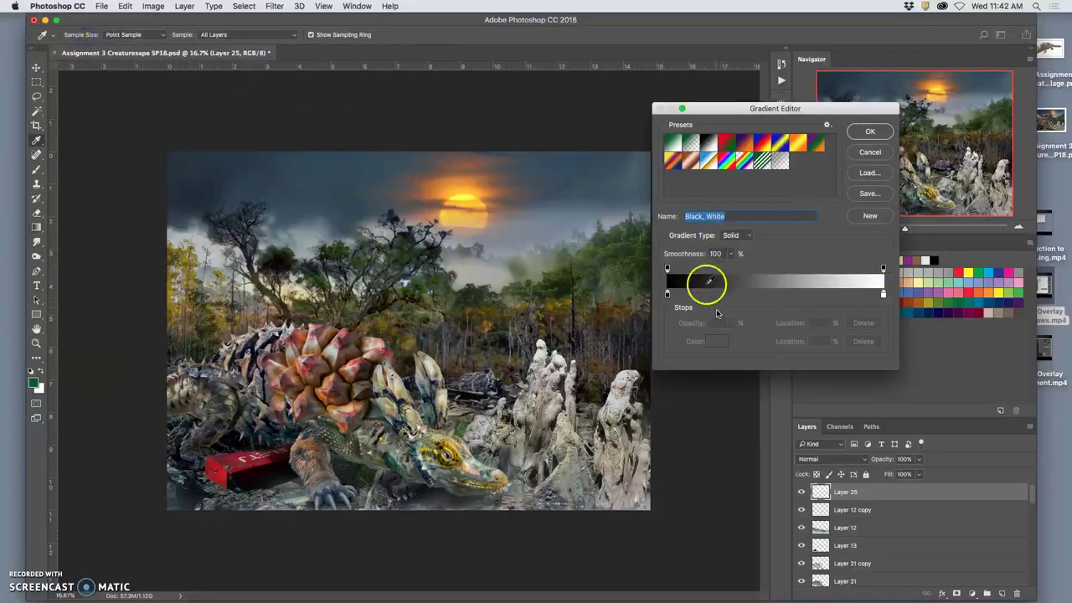
pyautogui.click(670, 293)
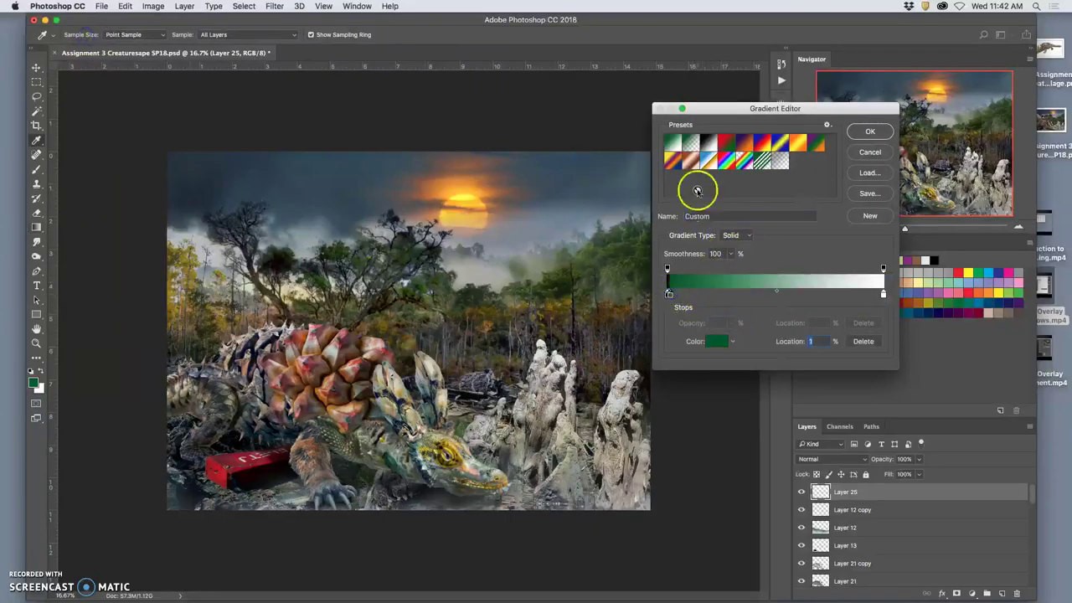
pyautogui.doubleClick(706, 144)
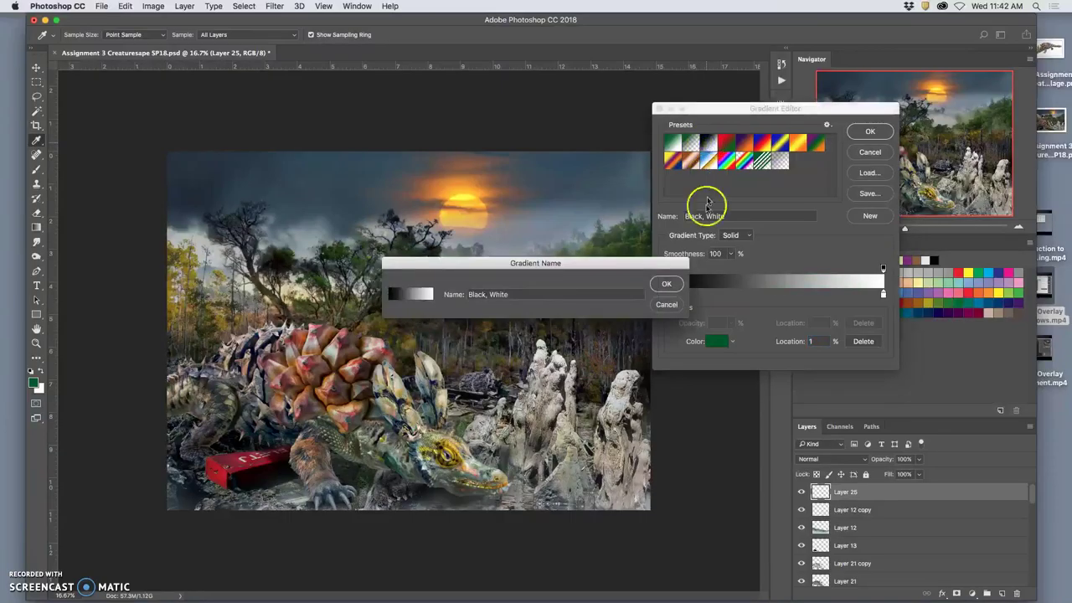
pyautogui.click(667, 283)
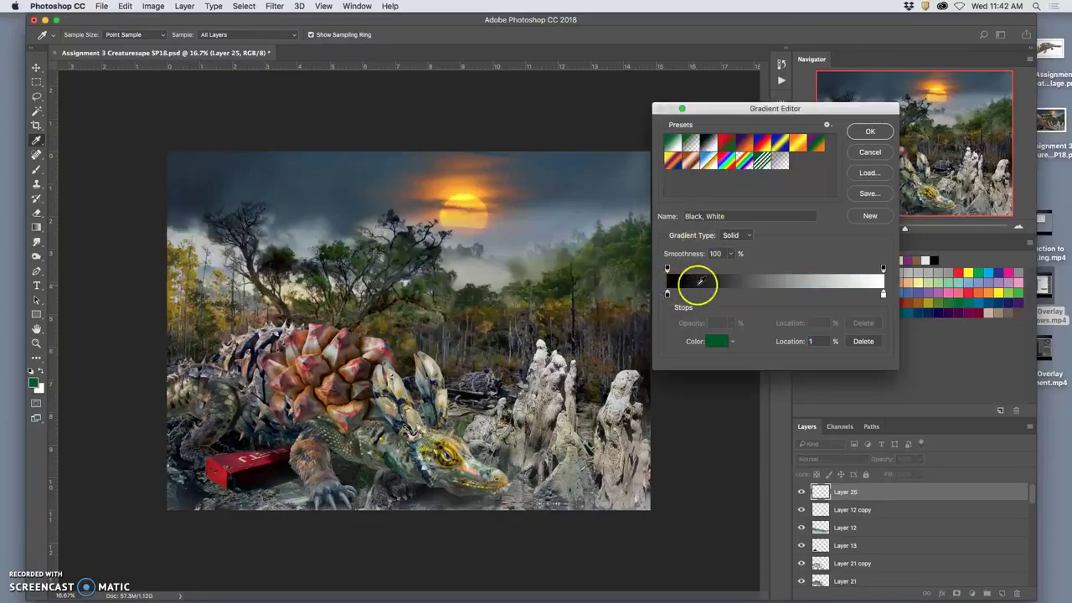
pyautogui.click(866, 131)
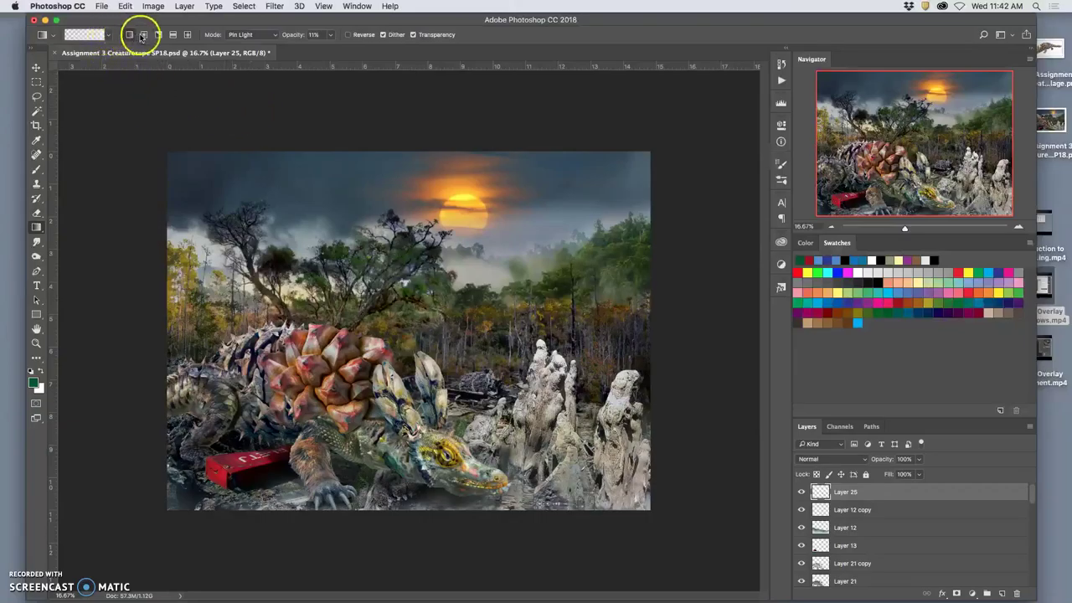
# - Set the gradient options to Normal mode at 100% opacity
pyautogui.click(262, 34)
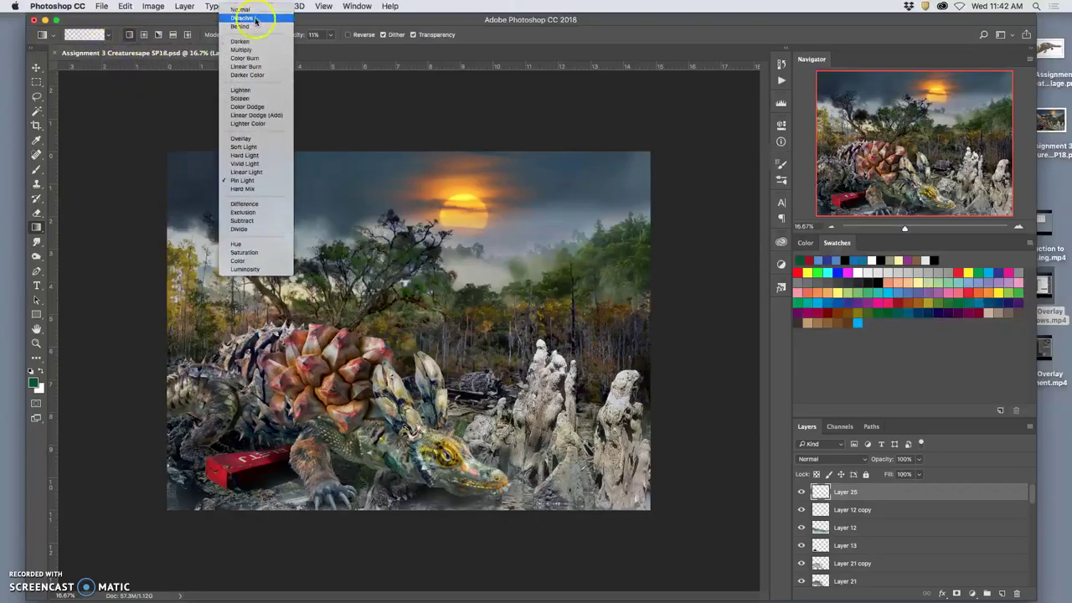
pyautogui.click(248, 10)
pyautogui.click(331, 37)
pyautogui.moveTo(330, 51); pyautogui.dragTo(406, 52)
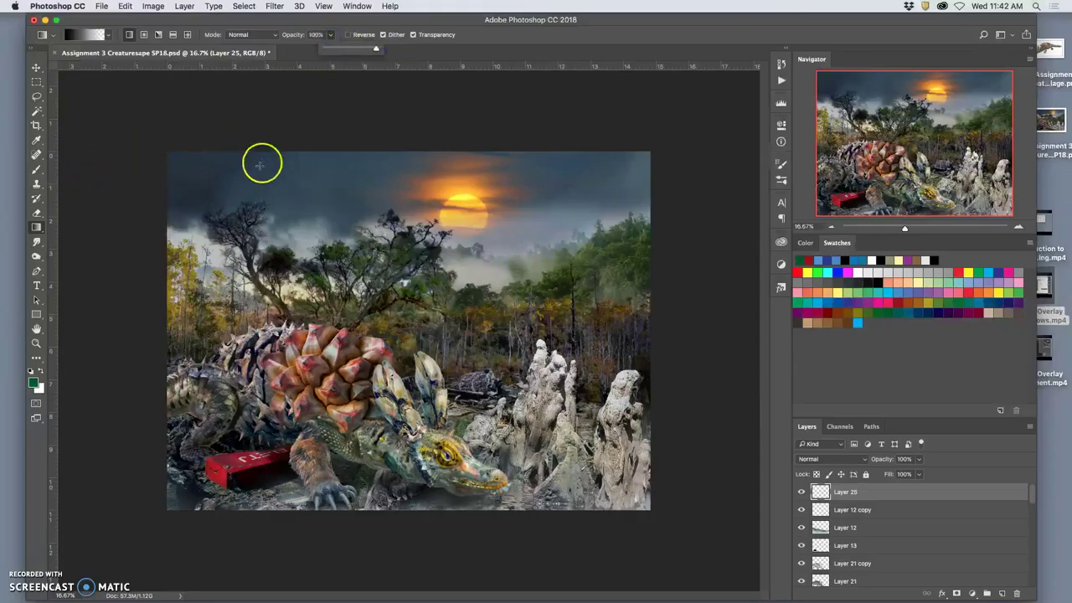
# - Fill Layer 25 with a black-to-white gradient running from the top of the image downward
pyautogui.moveTo(310, 120); pyautogui.dragTo(500, 546)
pyautogui.moveTo(438, 141); pyautogui.dragTo(467, 577)
pyautogui.moveTo(397, 144); pyautogui.dragTo(422, 536)
pyautogui.moveTo(360, 146); pyautogui.dragTo(435, 512)
pyautogui.moveTo(394, 132); pyautogui.dragTo(467, 538)
pyautogui.moveTo(475, 573); pyautogui.dragTo(474, 572)
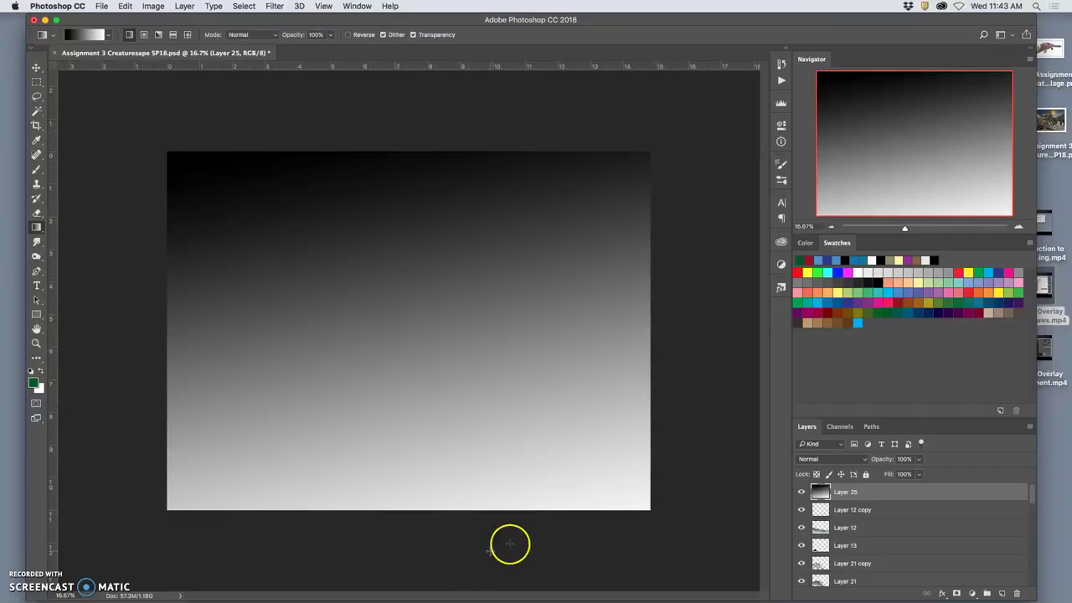
pyautogui.click(829, 458)
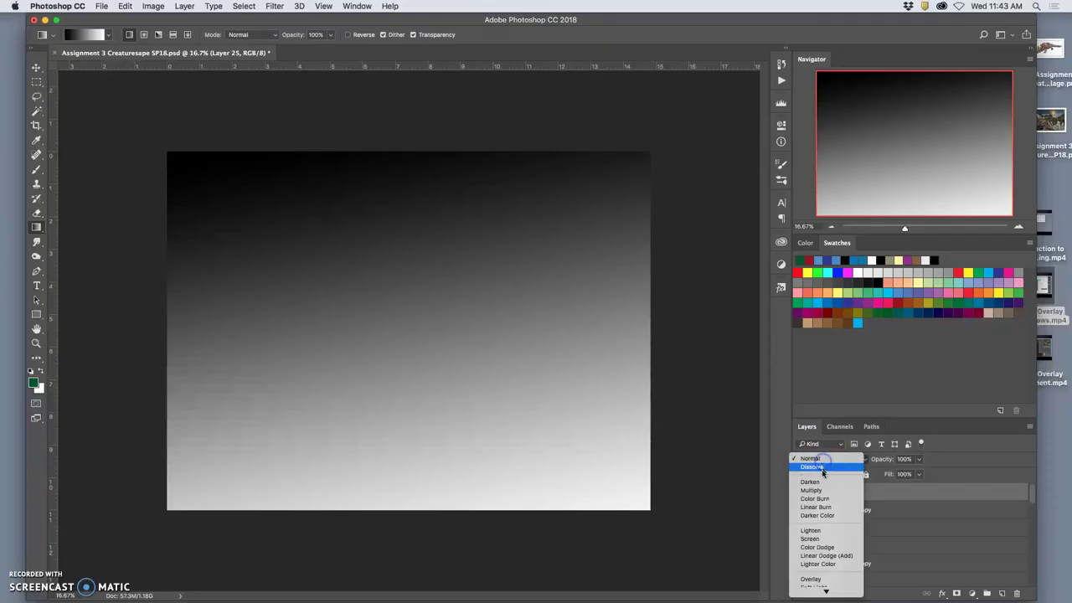
# - Set Layer 25 to Overlay, compare it on and off, and lower its opacity to 15%
pyautogui.click(819, 578)
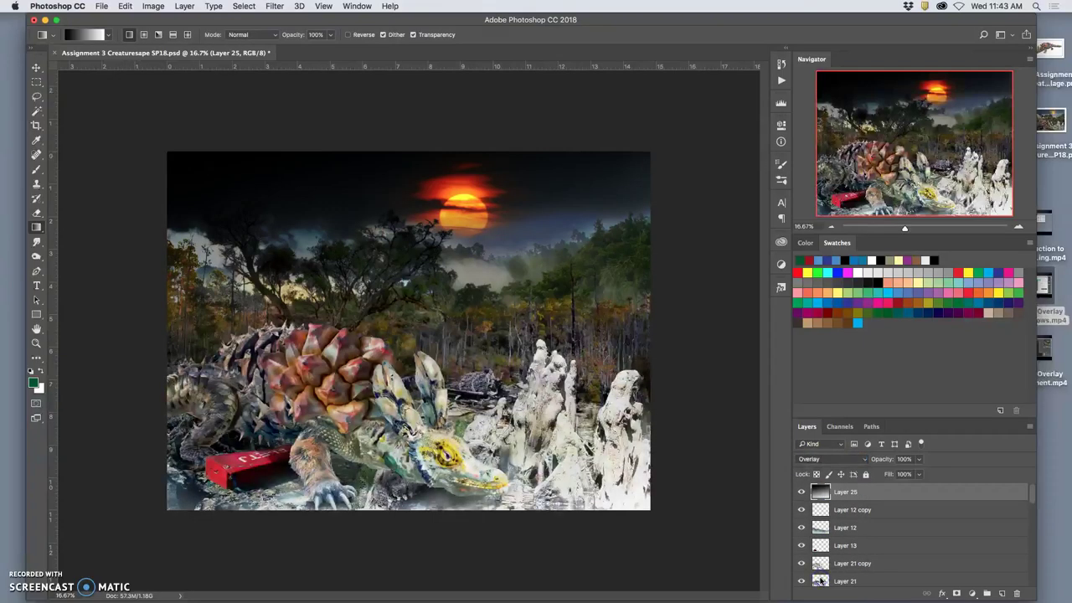
pyautogui.click(802, 495)
pyautogui.click(802, 494)
pyautogui.click(802, 494)
pyautogui.click(802, 495)
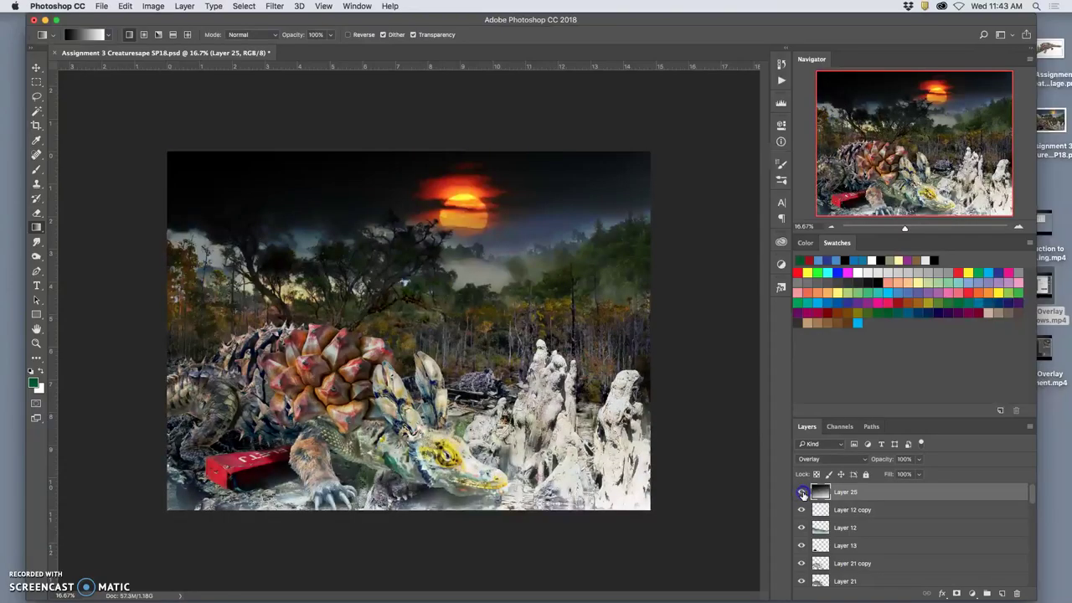
pyautogui.click(918, 458)
pyautogui.moveTo(908, 474); pyautogui.dragTo(875, 474)
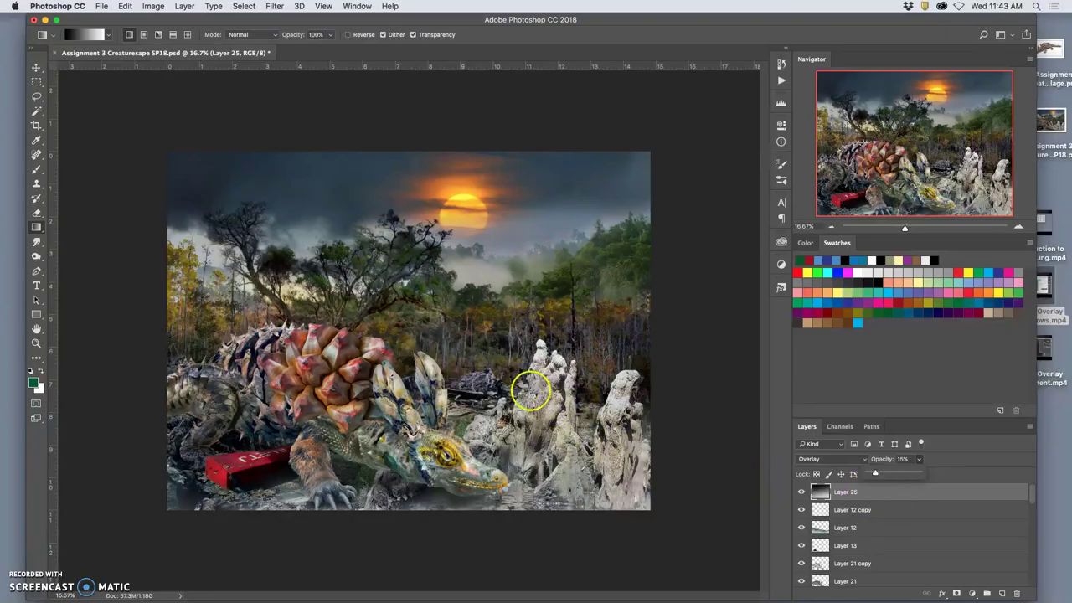
# - Flip Layer 25's gradient vertically with Free Transform and commit the change
pyautogui.hotkey('ctrl', 't')
pyautogui.rightClick(511, 375)
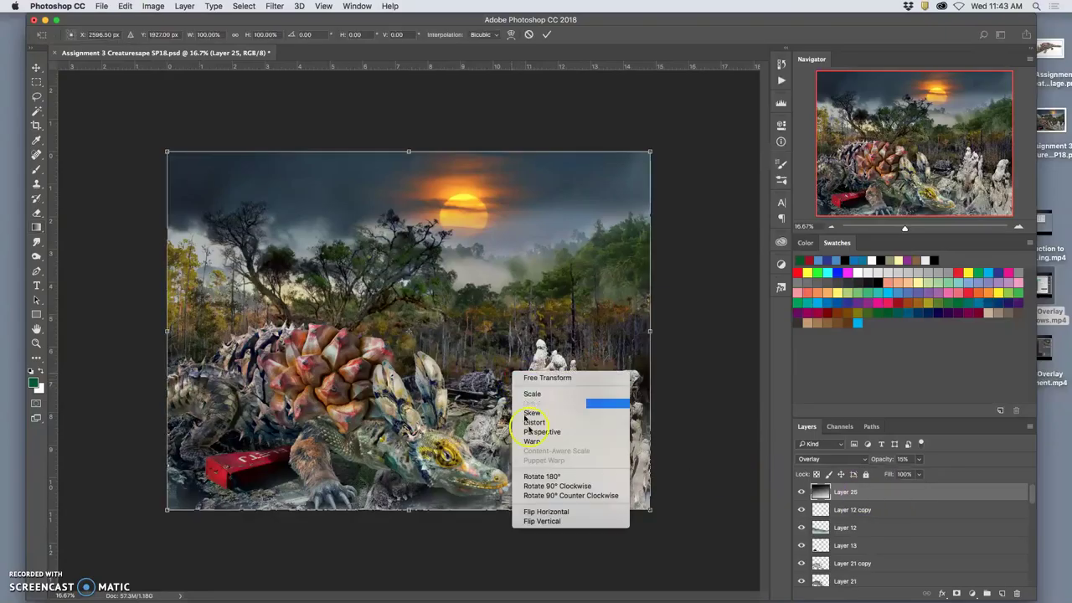
pyautogui.click(553, 522)
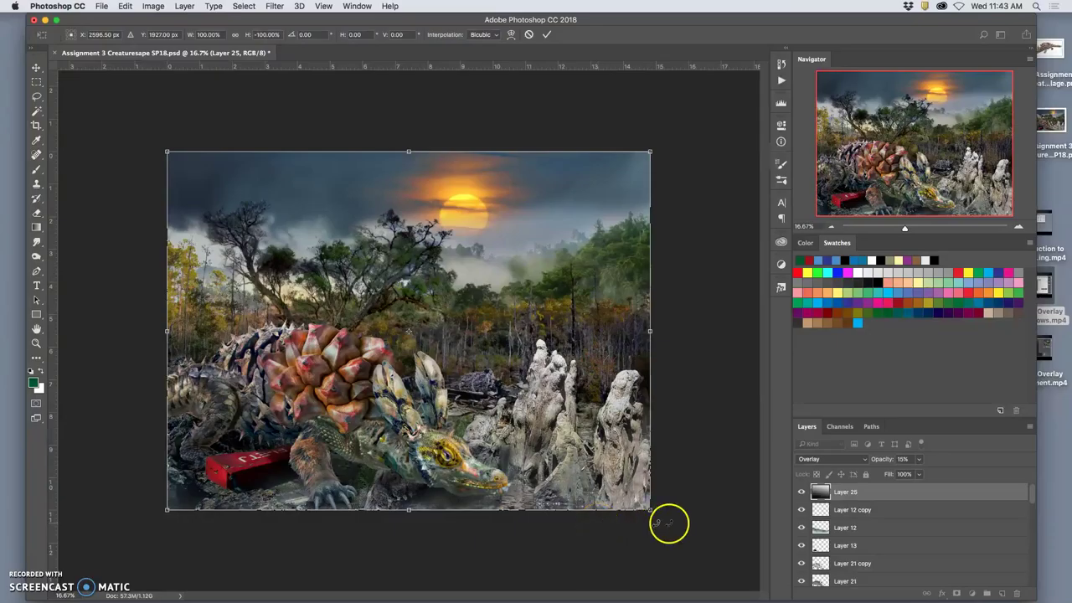
pyautogui.click(801, 493)
pyautogui.click(705, 476)
# - Compare the scene with and without the flipped overlay by undoing and toggling Layer 25's visibility
pyautogui.press('super+z')
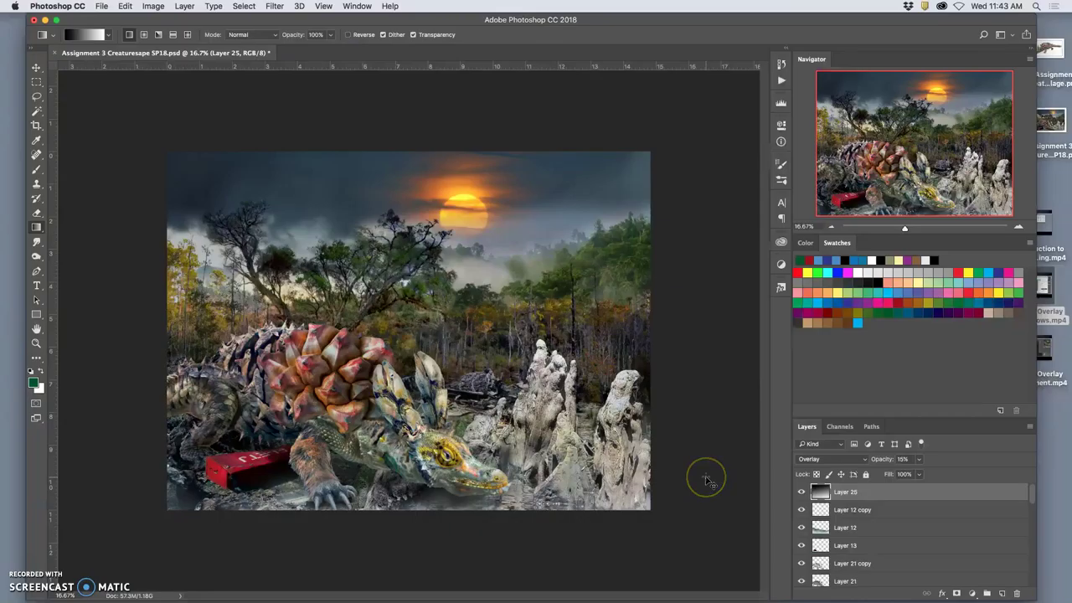
pyautogui.press('super+z')
pyautogui.press('super+z')
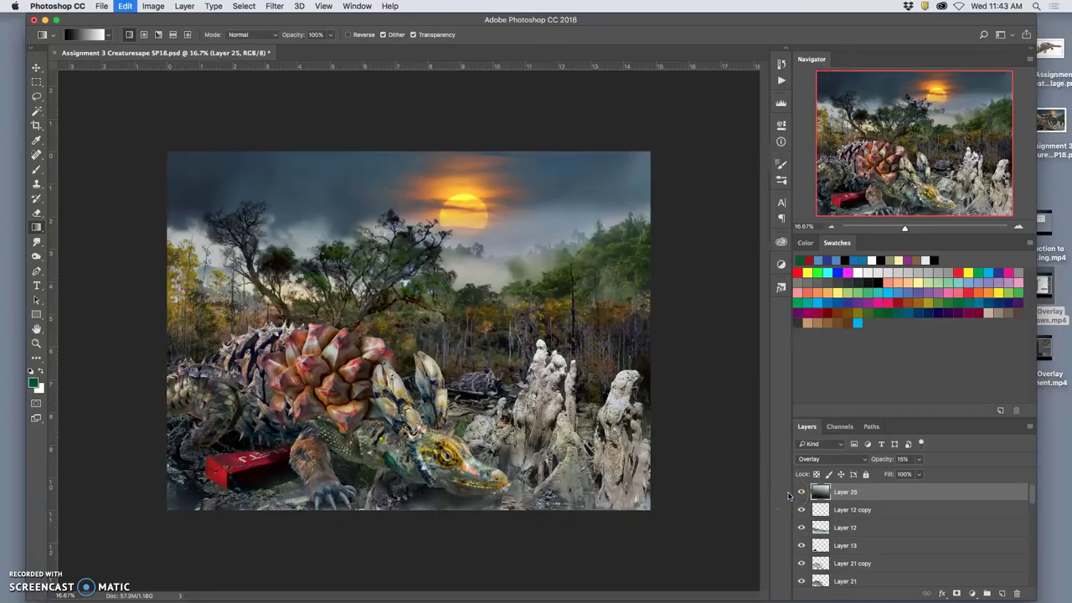
pyautogui.press('super+z')
pyautogui.click(801, 494)
pyautogui.click(802, 494)
pyautogui.click(801, 494)
pyautogui.click(801, 494)
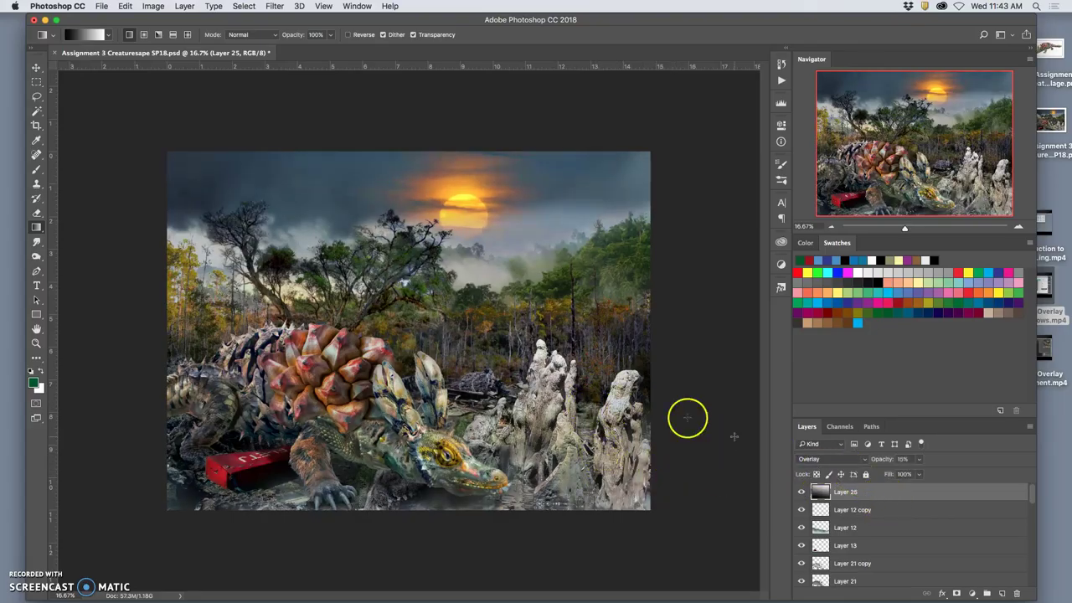
# - Colorize Layer 25 through Hue/Saturation with Hue 216, Saturation 34 and Lightness -18
pyautogui.click(154, 6)
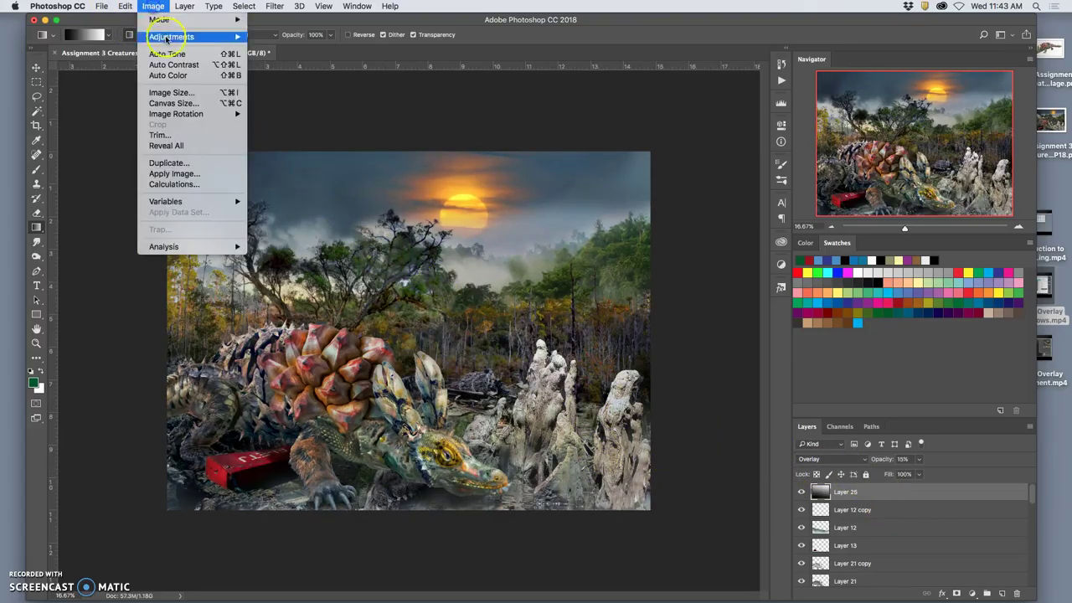
pyautogui.moveTo(180, 35)
pyautogui.click(318, 96)
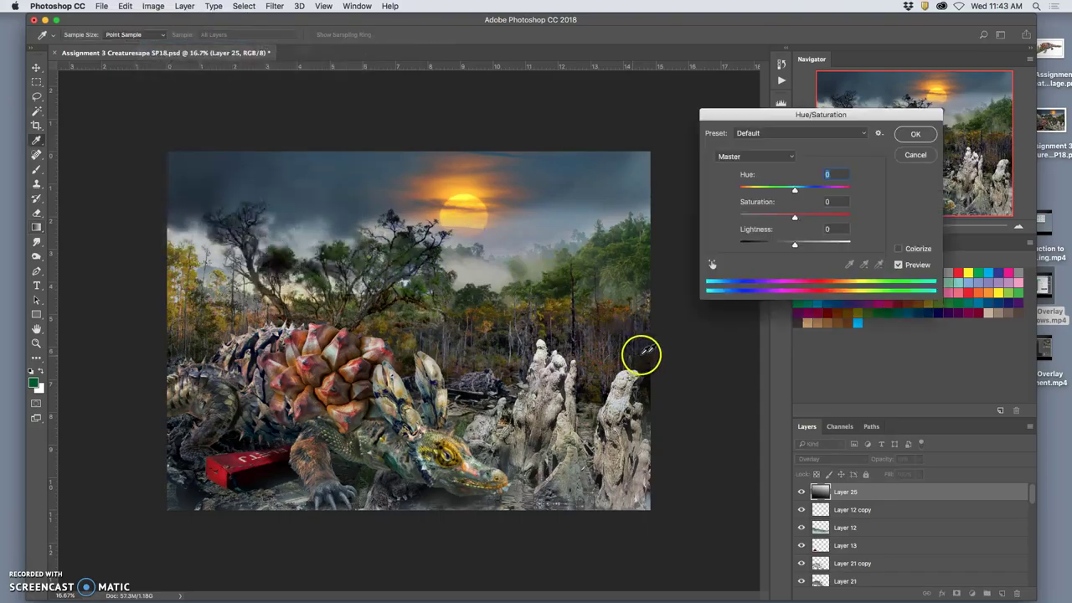
pyautogui.click(897, 249)
pyautogui.moveTo(783, 191); pyautogui.dragTo(845, 193)
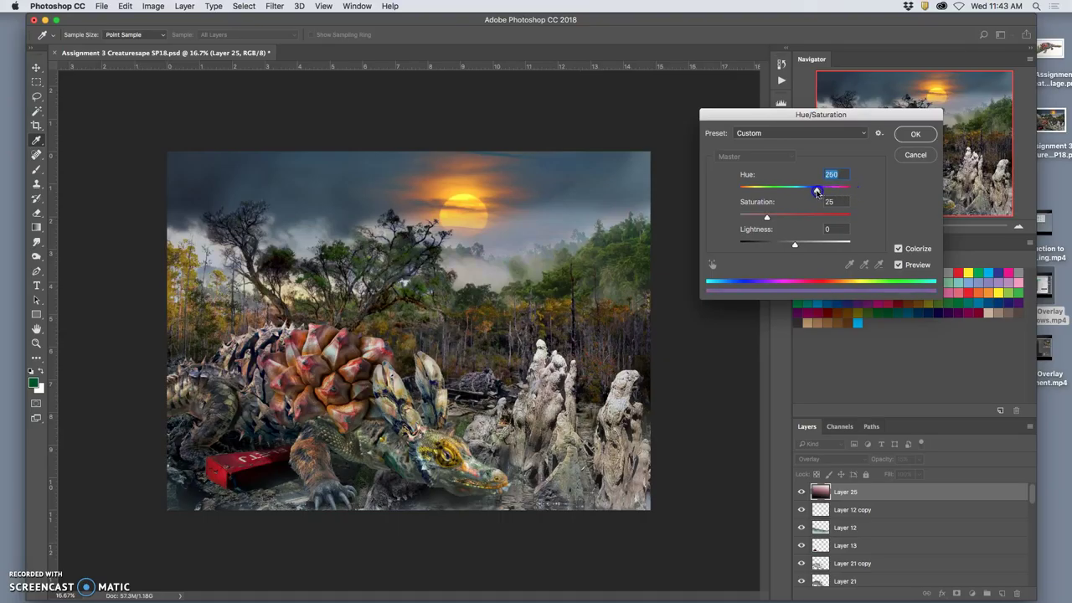
pyautogui.moveTo(805, 192); pyautogui.dragTo(766, 193)
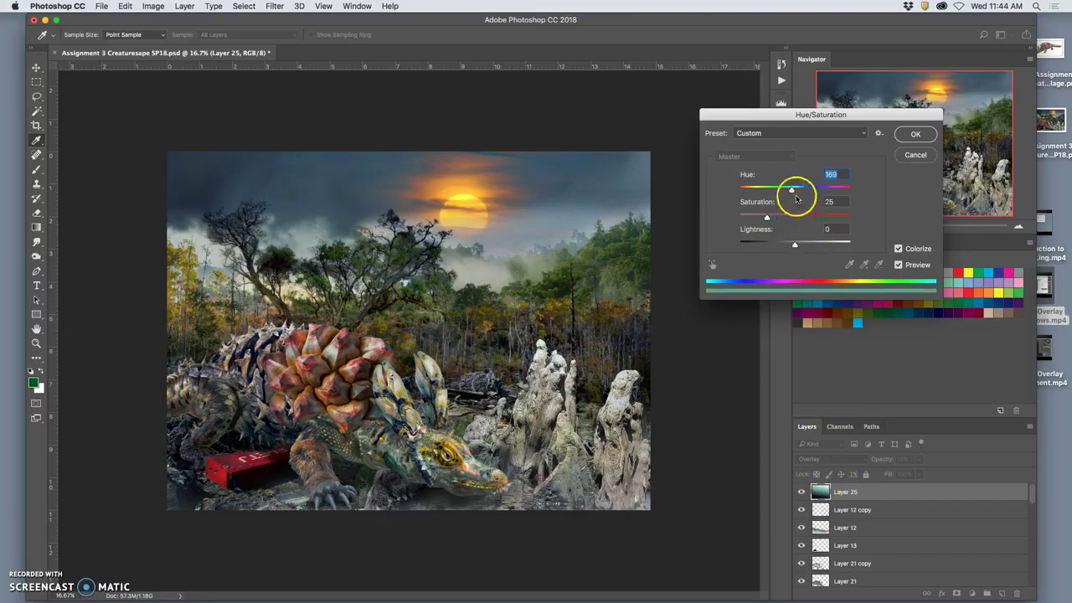
pyautogui.moveTo(795, 196)
pyautogui.mouseDown()
pyautogui.moveTo(818, 192)
pyautogui.moveTo(779, 192)
pyautogui.mouseUp()
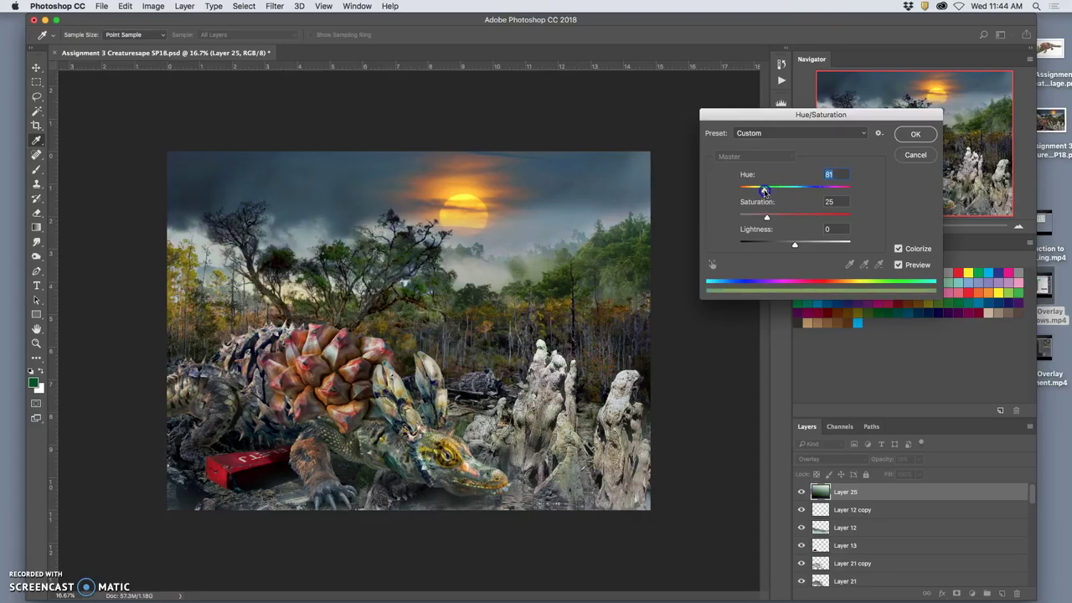
pyautogui.moveTo(796, 193); pyautogui.dragTo(804, 193)
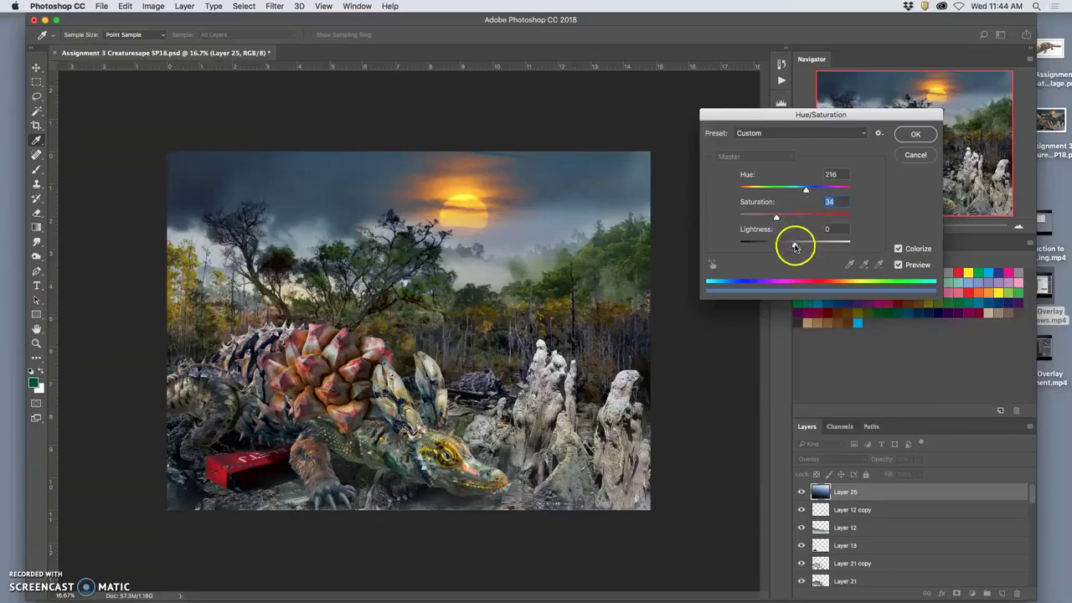
pyautogui.moveTo(794, 243)
pyautogui.mouseDown()
pyautogui.moveTo(811, 244)
pyautogui.moveTo(782, 247)
pyautogui.mouseUp()
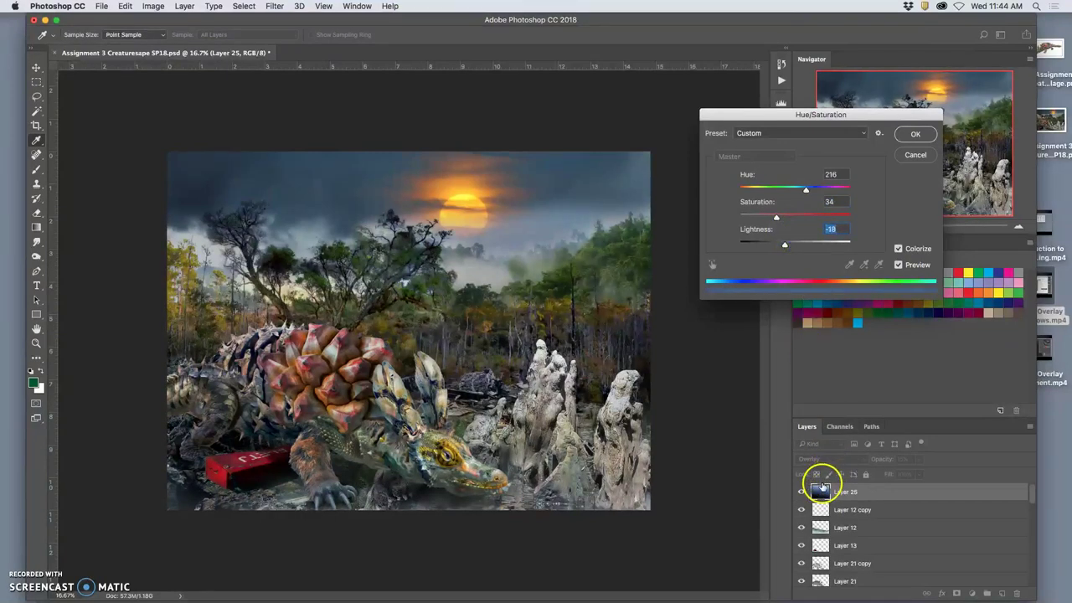
pyautogui.click(914, 136)
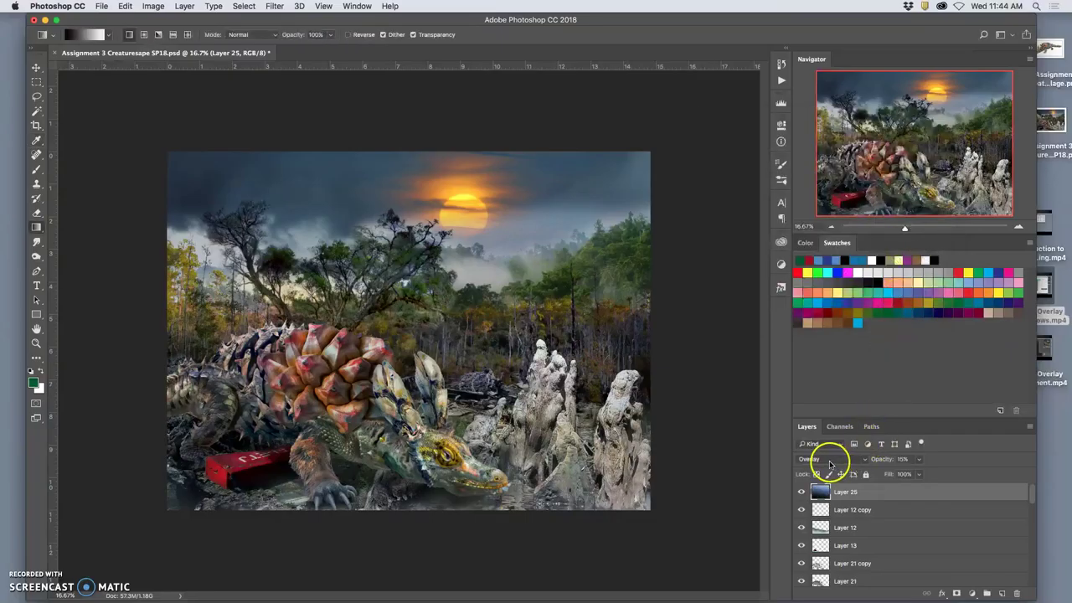
# - Try Layer 25 in Normal blend mode at full, then 17% opacity
pyautogui.click(824, 459)
pyautogui.click(822, 337)
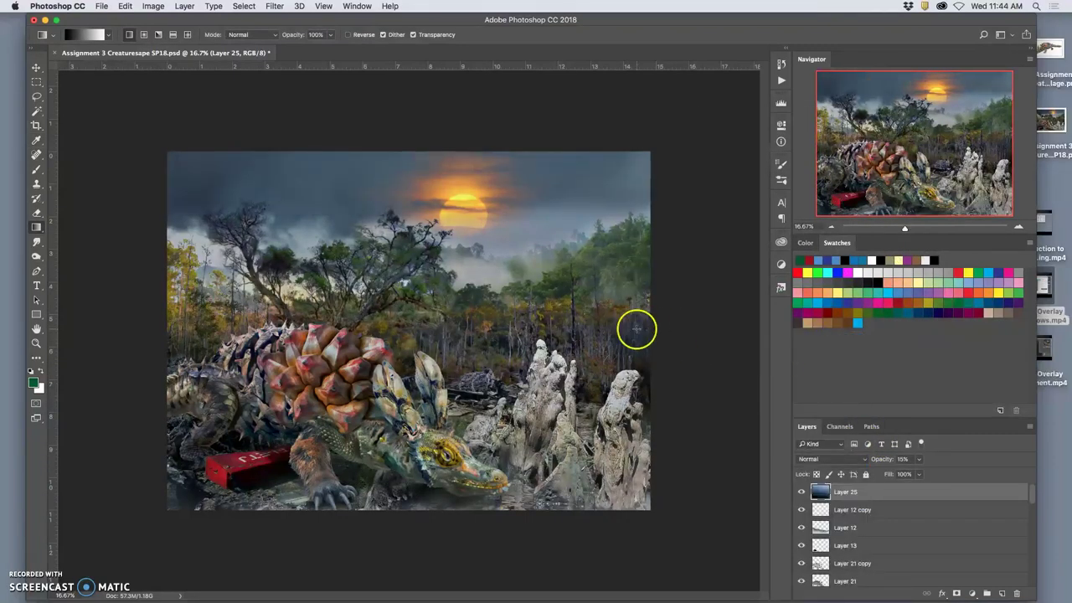
pyautogui.moveTo(916, 463)
pyautogui.mouseDown()
pyautogui.moveTo(1045, 474)
pyautogui.moveTo(923, 475)
pyautogui.mouseUp()
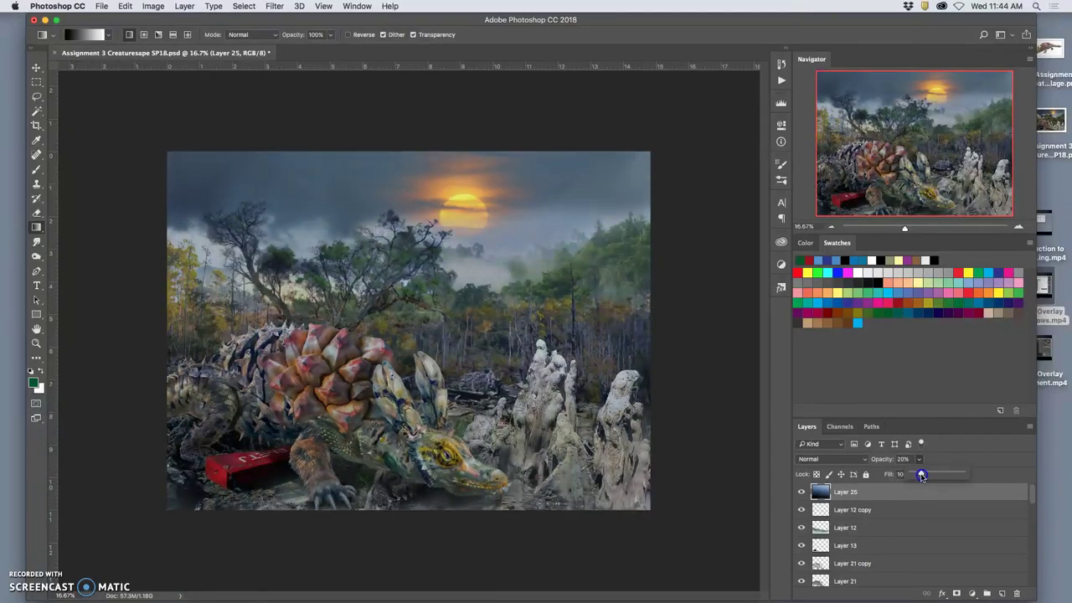
pyautogui.moveTo(919, 477); pyautogui.dragTo(919, 477)
# - Return Layer 25 to Overlay at 23% opacity and check the composite zoomed out
pyautogui.click(825, 459)
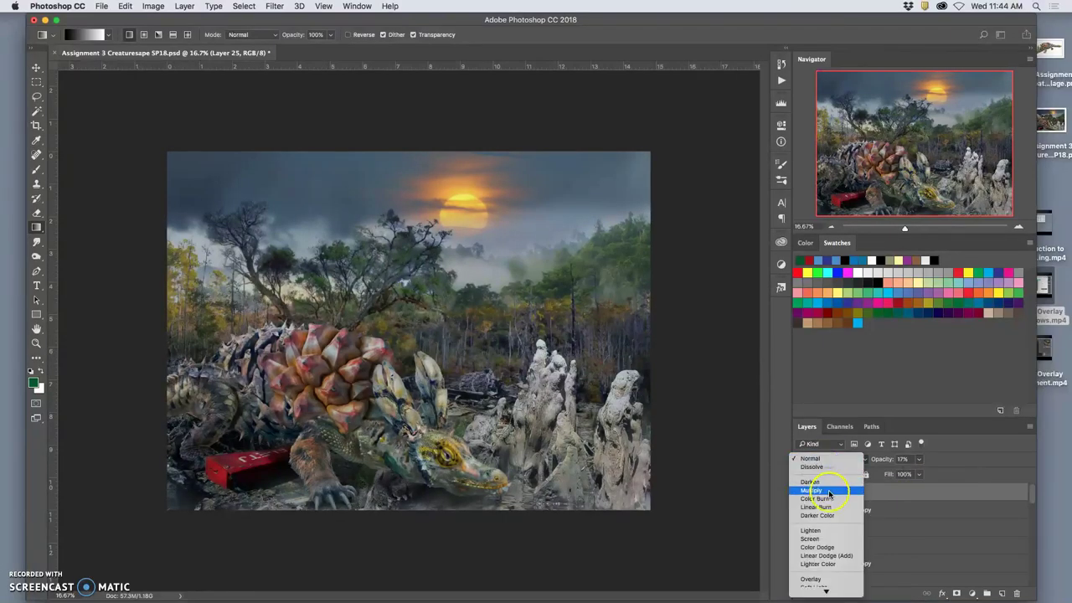
pyautogui.click(822, 580)
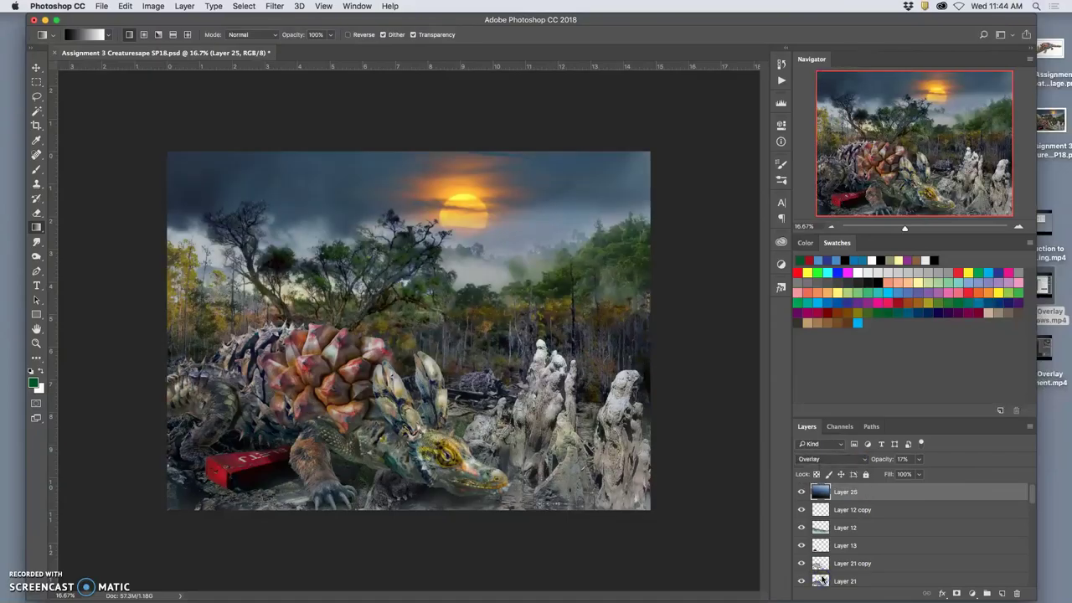
pyautogui.click(920, 460)
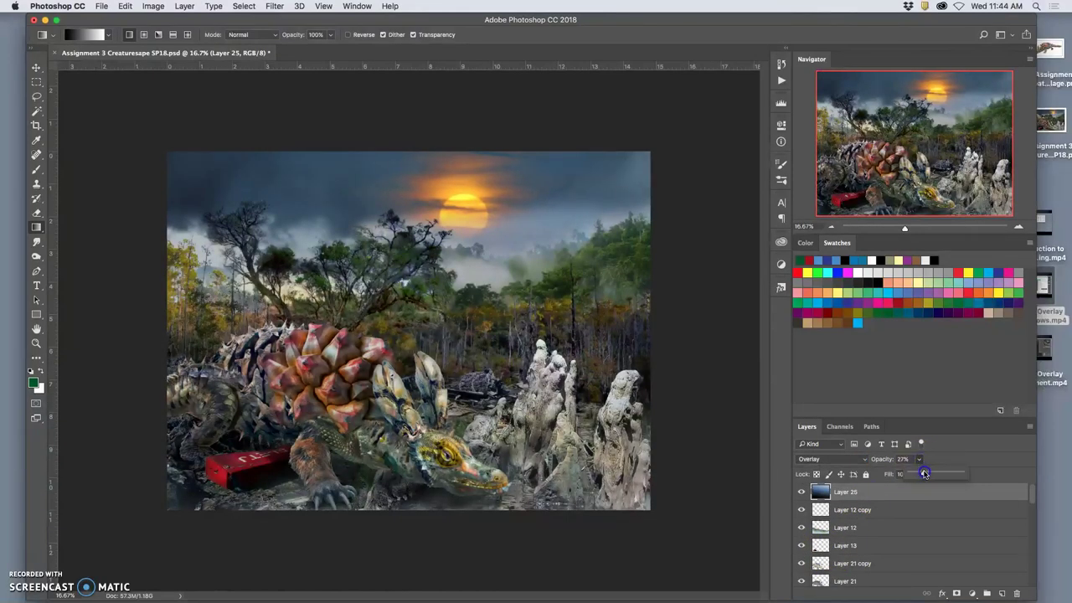
pyautogui.moveTo(923, 474); pyautogui.dragTo(922, 474)
pyautogui.press('super+minus')
pyautogui.press('super+minus')
pyautogui.press('super+minus')
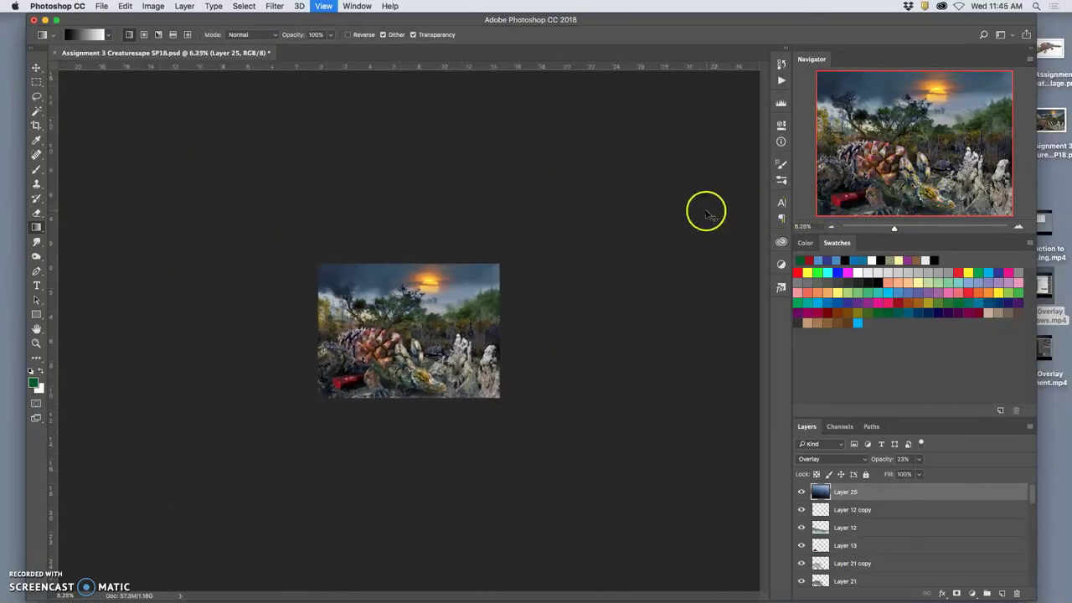
pyautogui.press('super+minus')
pyautogui.press('super+plus')
pyautogui.press('super+plus')
pyautogui.press('super+plus')
pyautogui.press('super+plus')
pyautogui.press('super+plus')
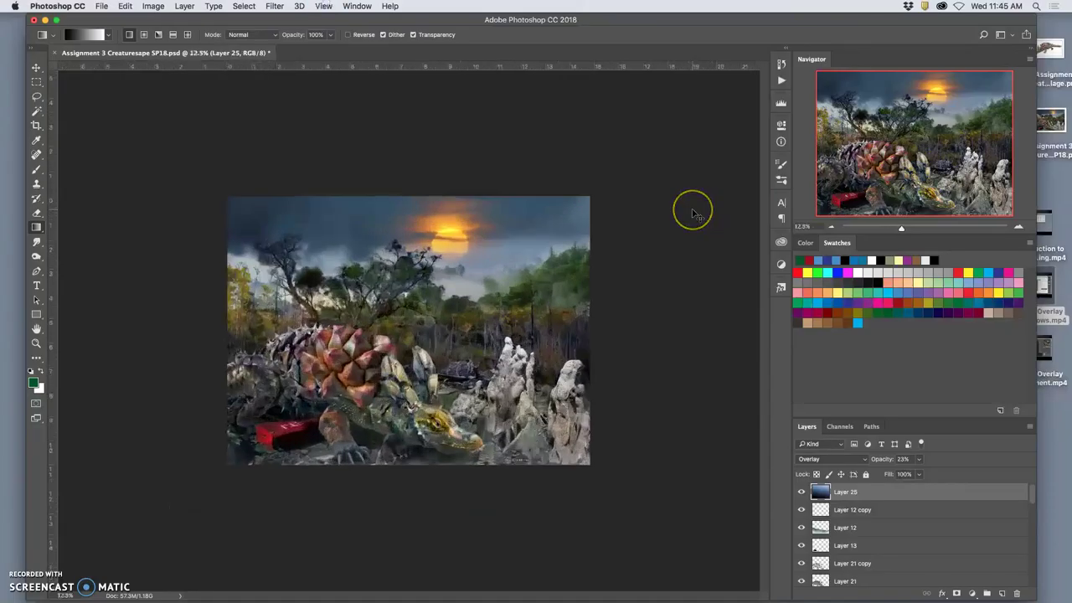
pyautogui.press('super+minus')
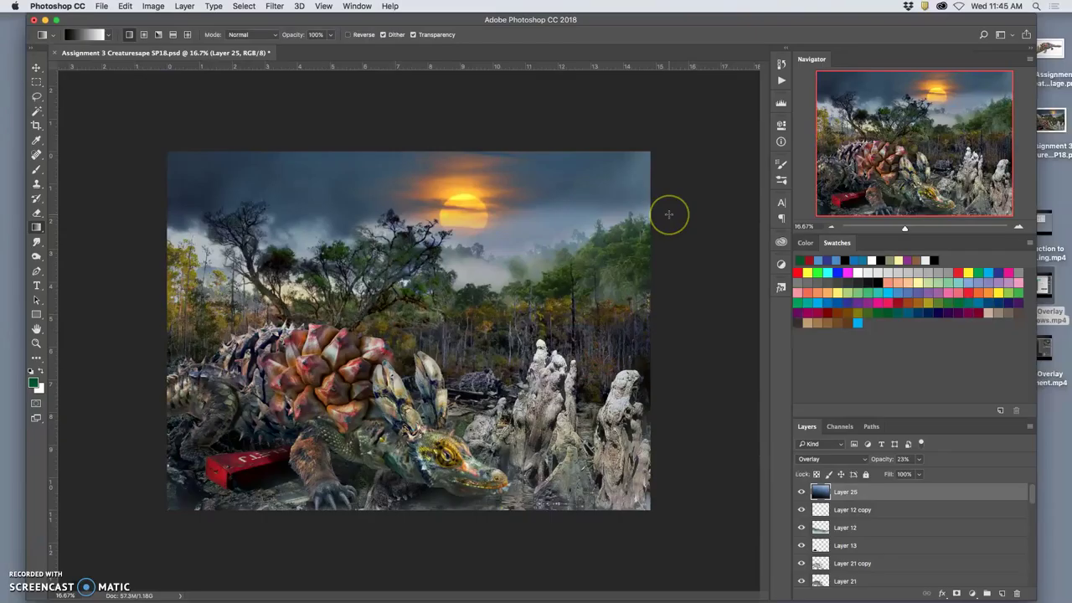
# - Merge all visible layers into a new Layer 26 with Merge Visible
pyautogui.click(913, 496)
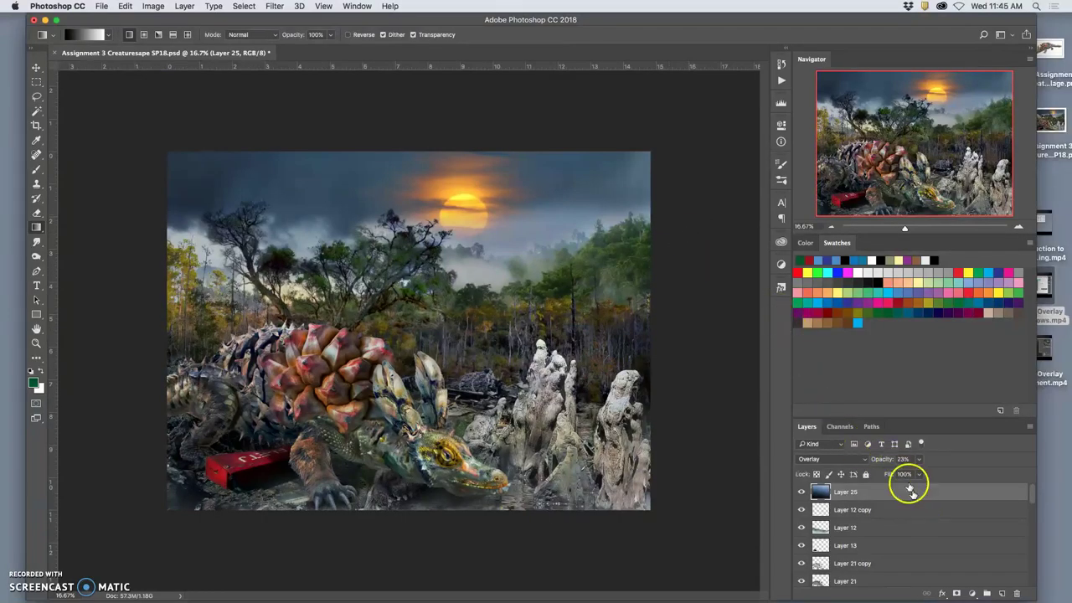
pyautogui.click(186, 7)
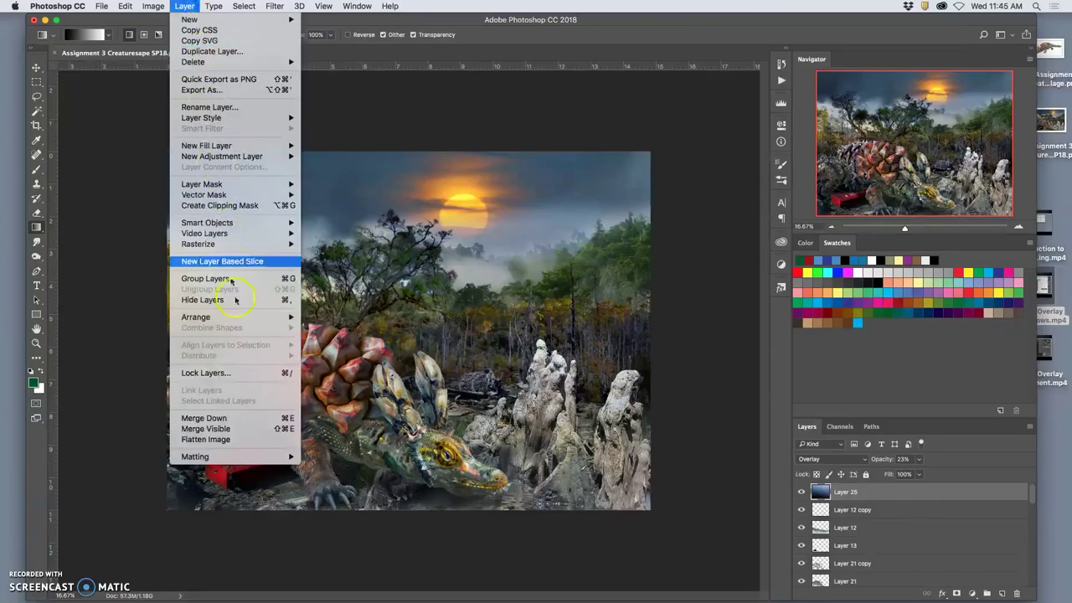
pyautogui.keyDown('alt'); pyautogui.click(206, 428); pyautogui.keyUp('alt')
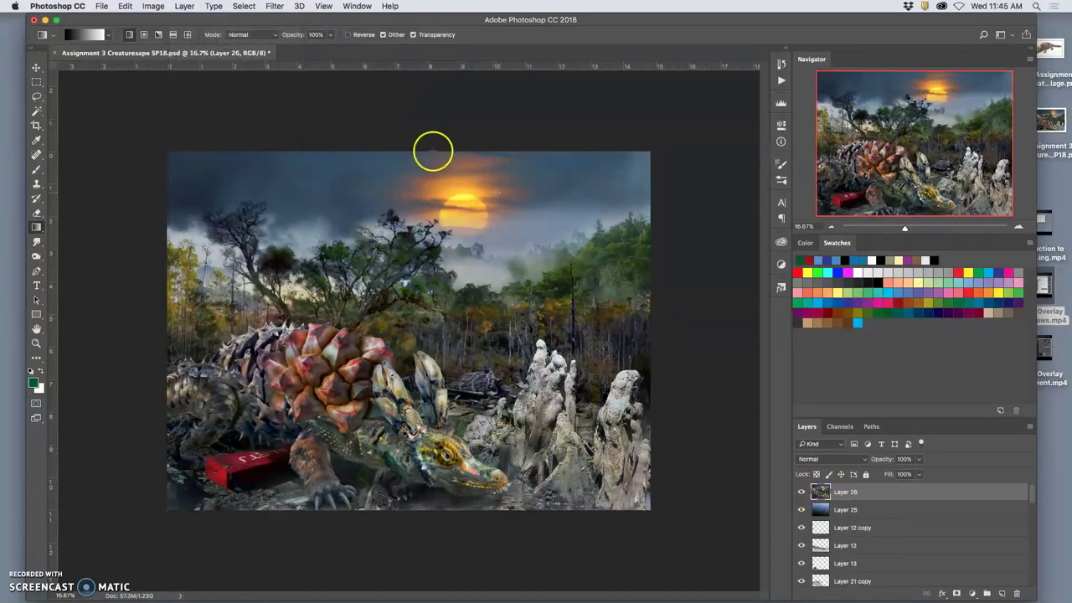
# - Desaturate Layer 26 so the composite turns black and white
pyautogui.click(155, 6)
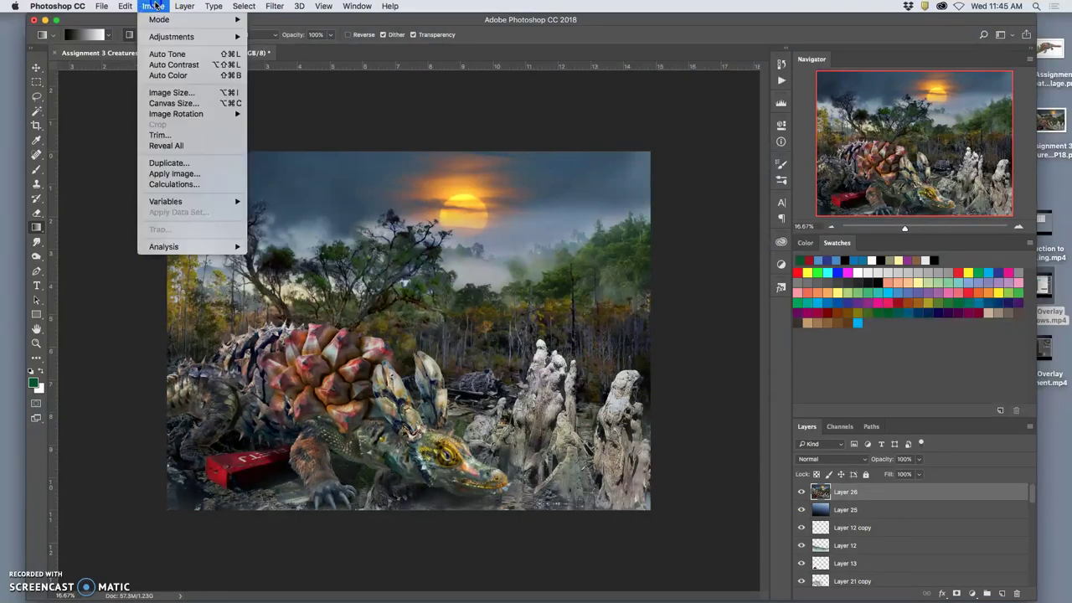
pyautogui.moveTo(164, 36)
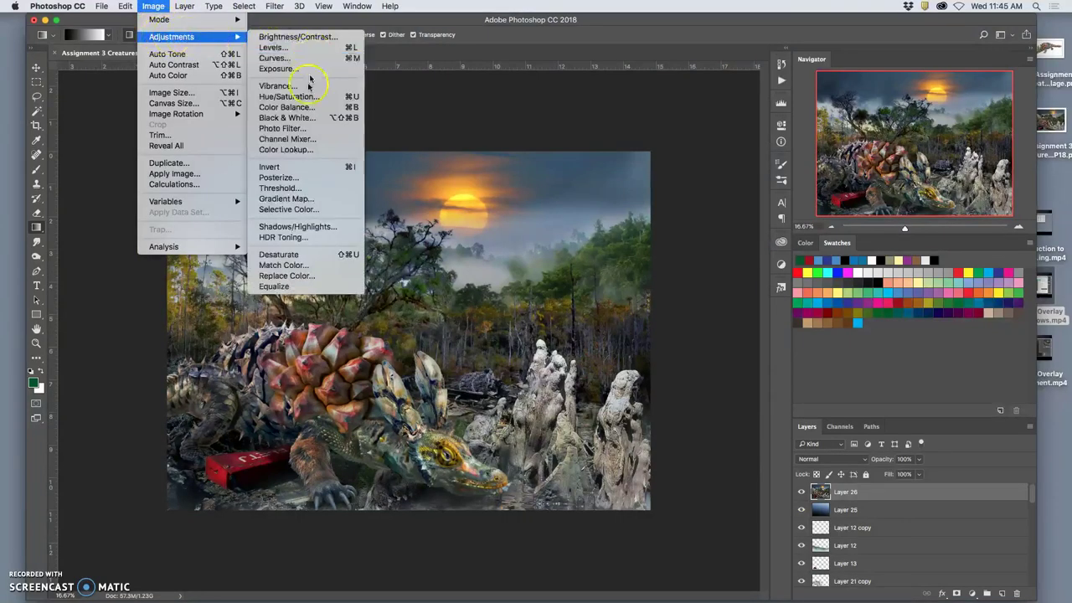
pyautogui.click(305, 253)
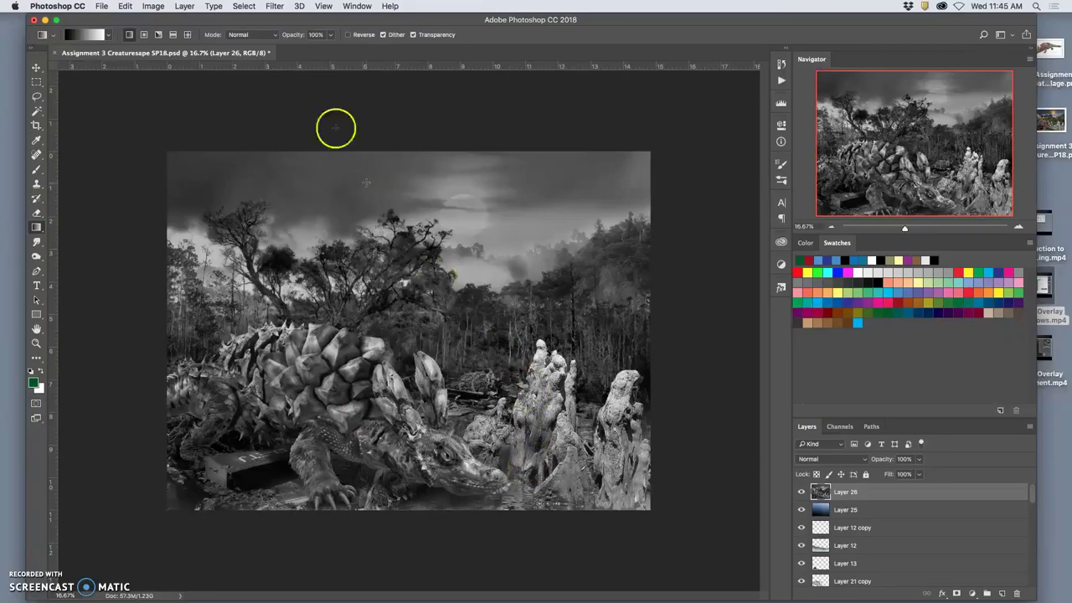
# - Apply Levels to Layer 26 with input values 3, 1.04 and 238
pyautogui.click(155, 6)
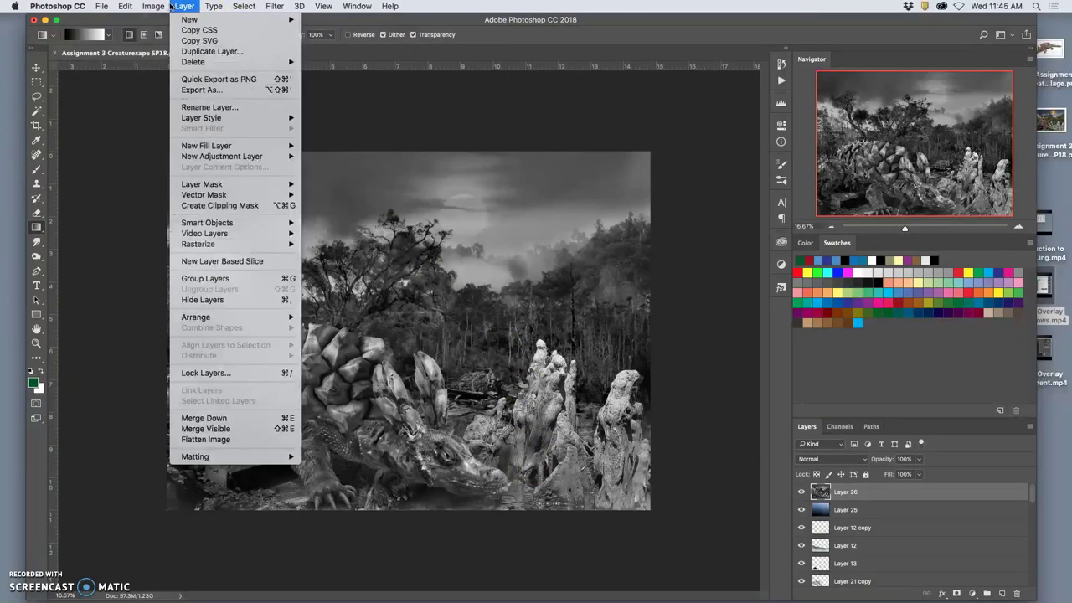
pyautogui.moveTo(172, 37)
pyautogui.click(268, 46)
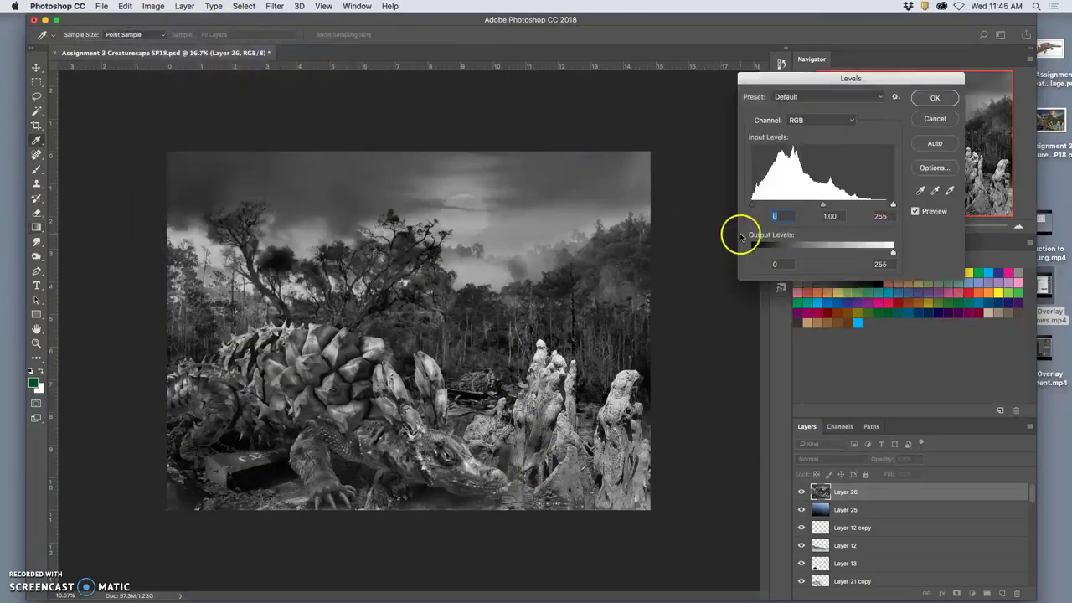
pyautogui.moveTo(823, 209); pyautogui.dragTo(753, 205)
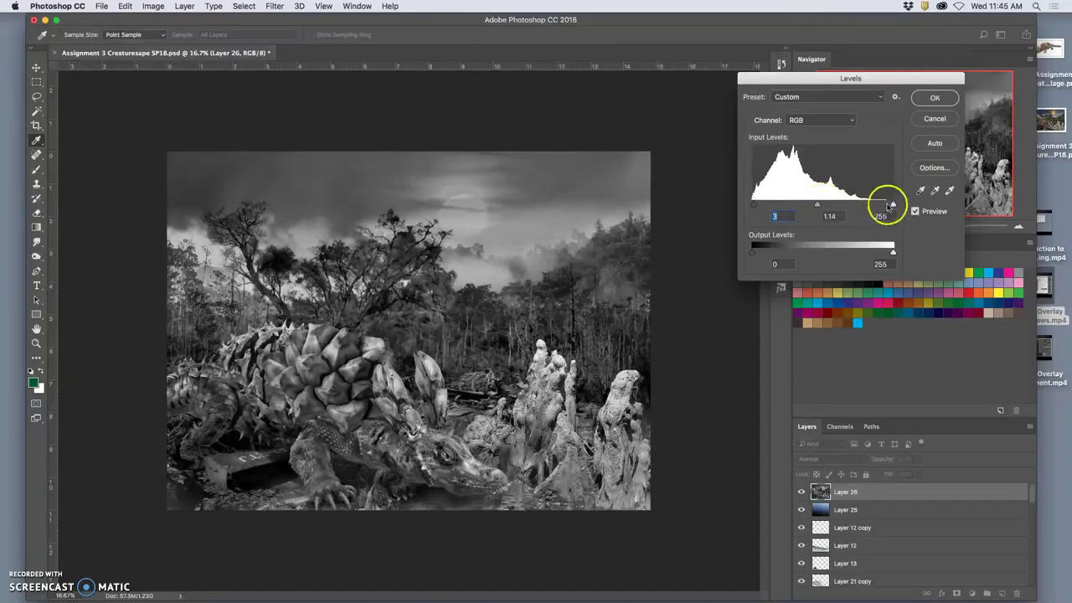
pyautogui.moveTo(891, 206); pyautogui.dragTo(882, 206)
pyautogui.moveTo(812, 206); pyautogui.dragTo(817, 208)
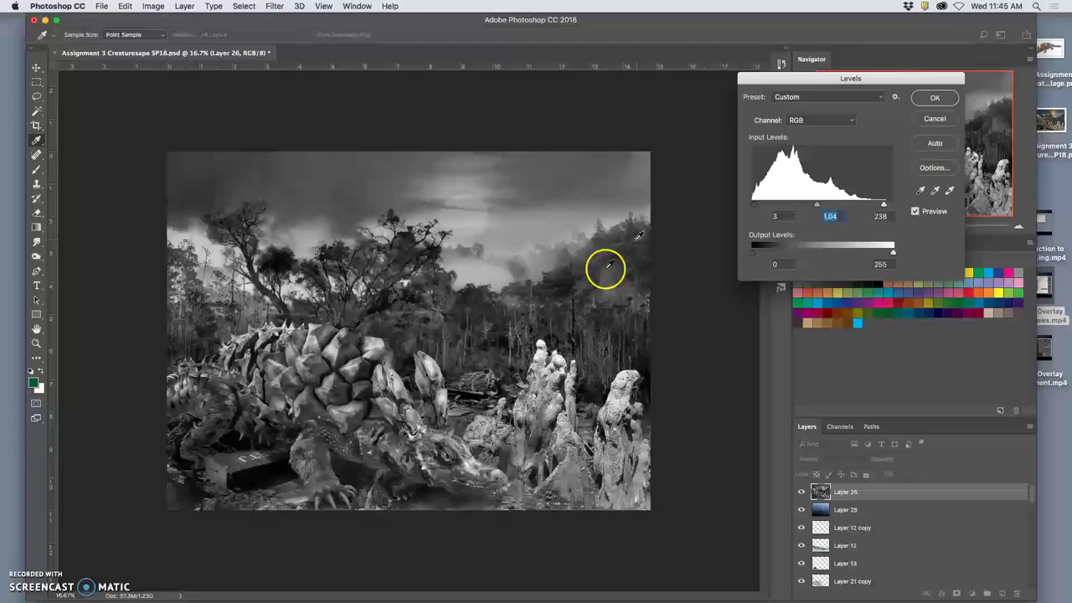
pyautogui.click(935, 98)
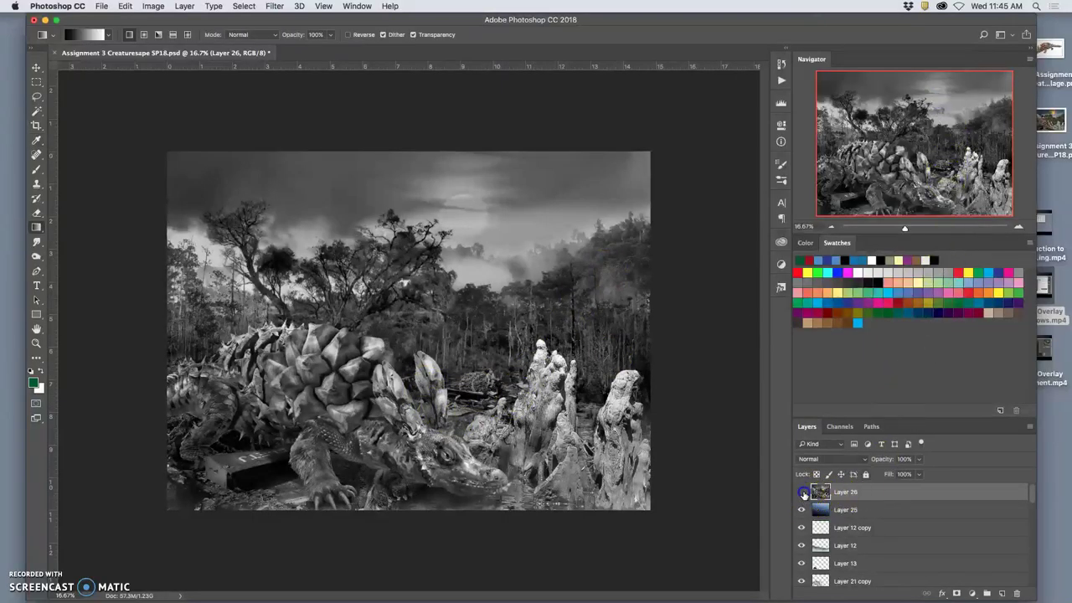
# - Compare the composite with Layer 26 hidden and shown, then set Layer 26's opacity to 27%
pyautogui.click(801, 492)
pyautogui.click(802, 493)
pyautogui.click(850, 492)
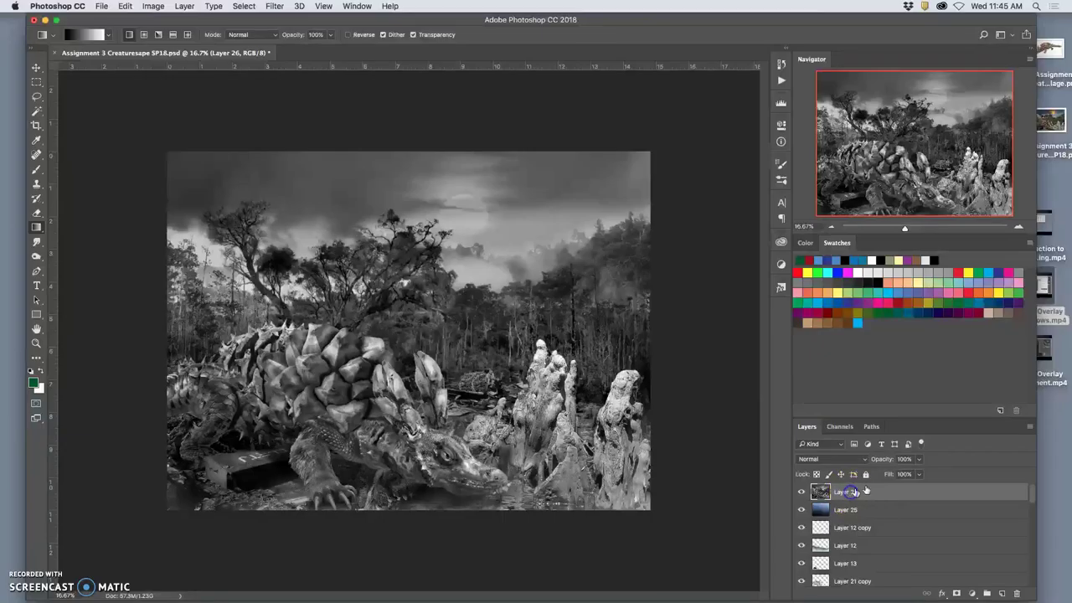
pyautogui.click(920, 460)
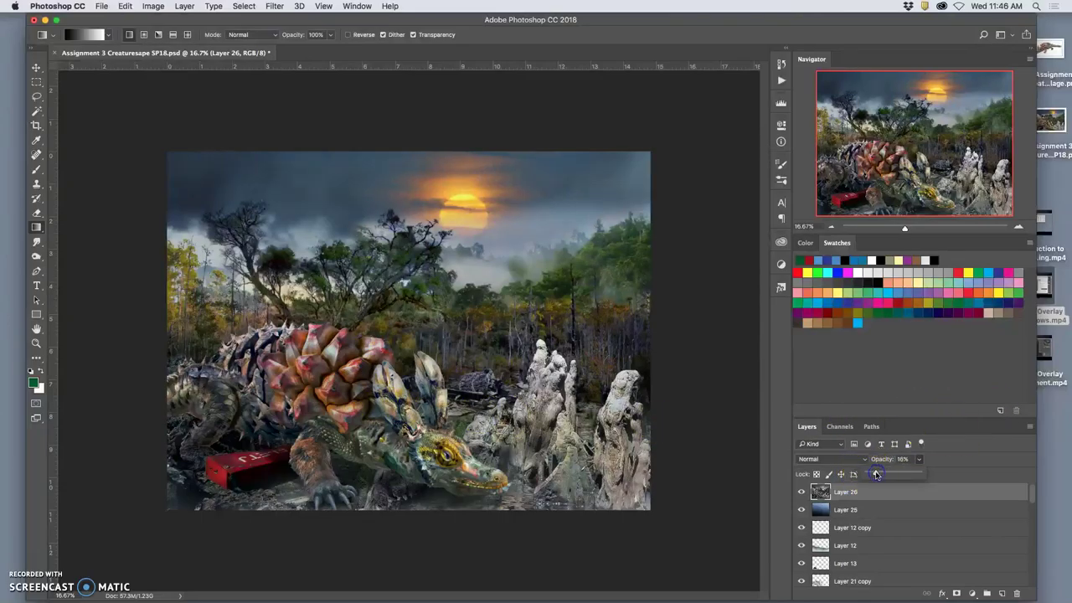
pyautogui.moveTo(875, 473); pyautogui.dragTo(888, 474)
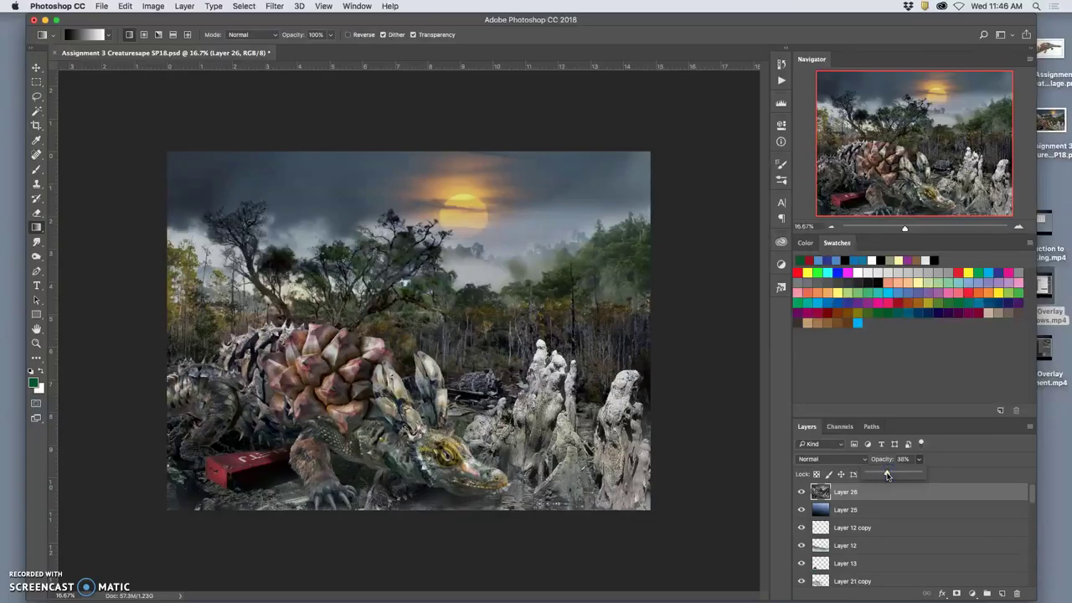
pyautogui.moveTo(907, 475); pyautogui.dragTo(905, 475)
pyautogui.moveTo(895, 475); pyautogui.dragTo(890, 475)
pyautogui.press('super+plus')
pyautogui.scroll(-2, 592, 414)
pyautogui.scroll(-2, 590, 414)
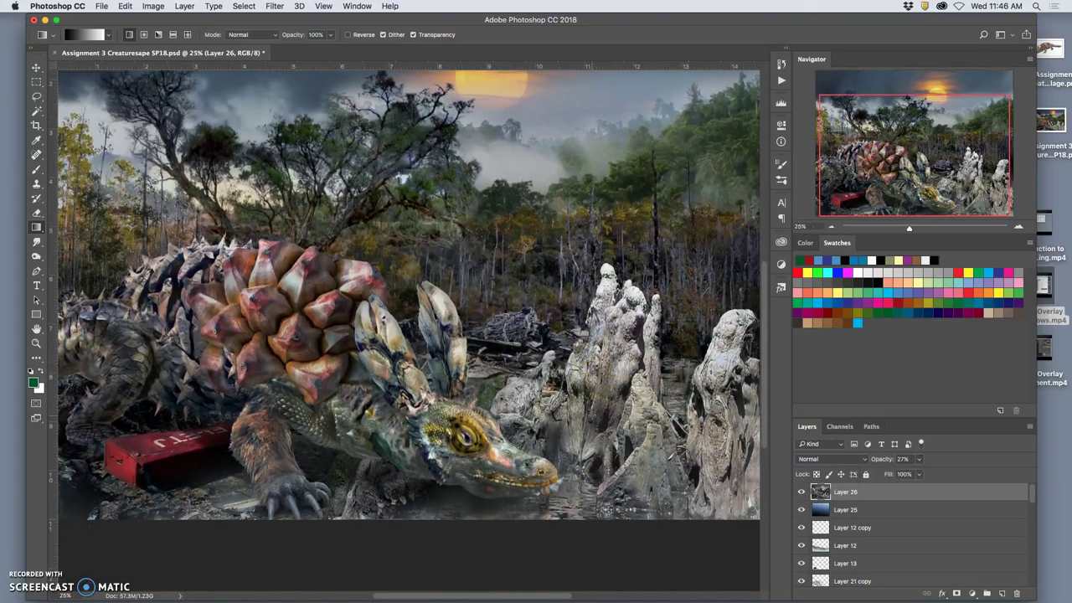
pyautogui.hscroll(10, 591, 414)
pyautogui.hscroll(-10, 590, 416)
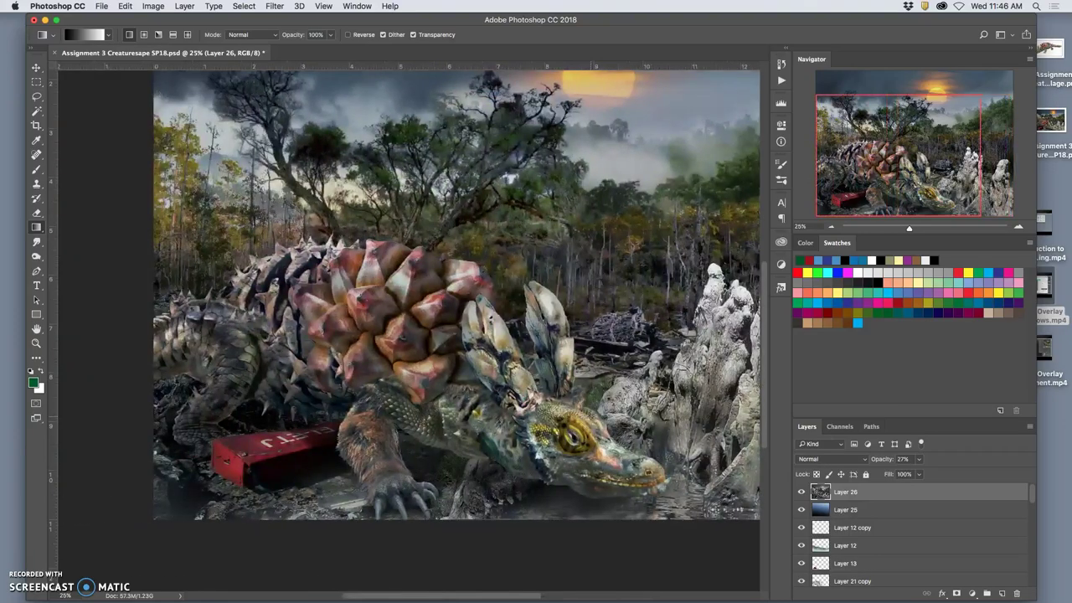
pyautogui.hscroll(10, 656, 513)
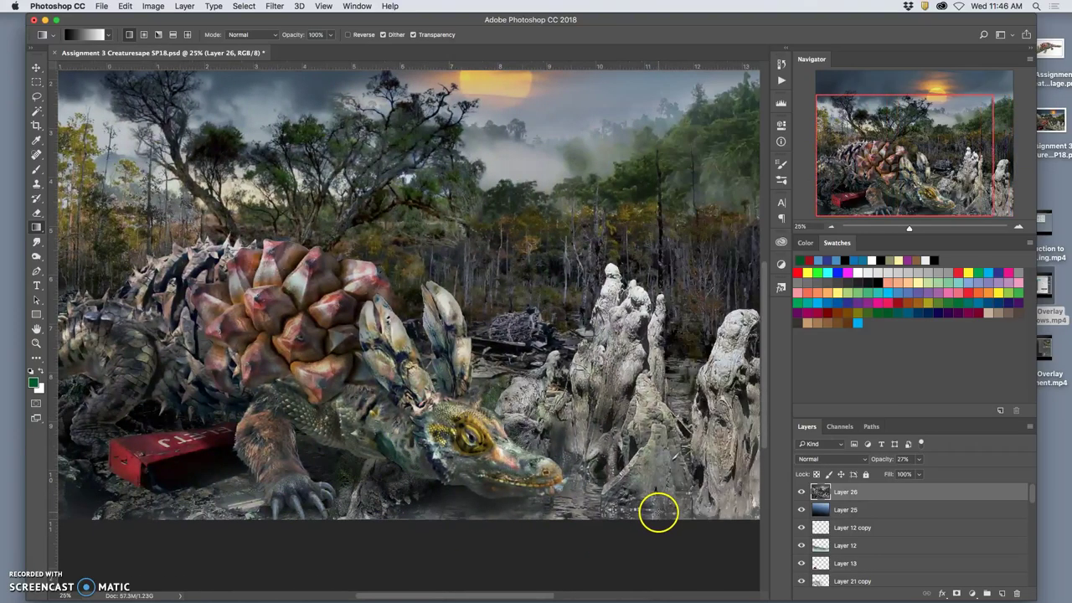
pyautogui.hscroll(3, 656, 512)
pyautogui.scroll(10, 597, 472)
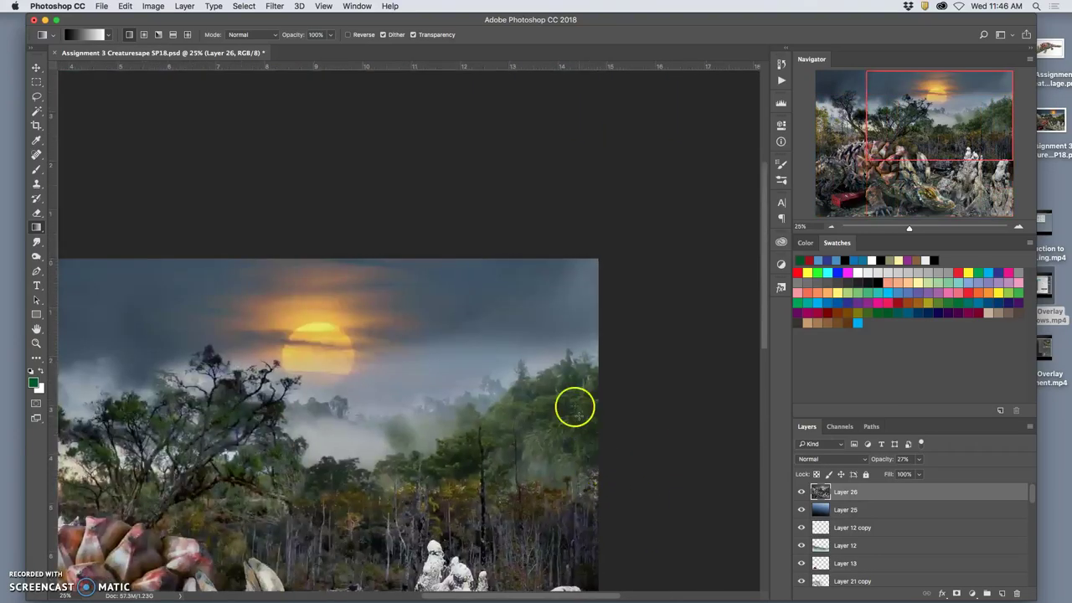
pyautogui.hscroll(-6, 545, 363)
pyautogui.scroll(-10, 531, 363)
pyautogui.scroll(3, 532, 362)
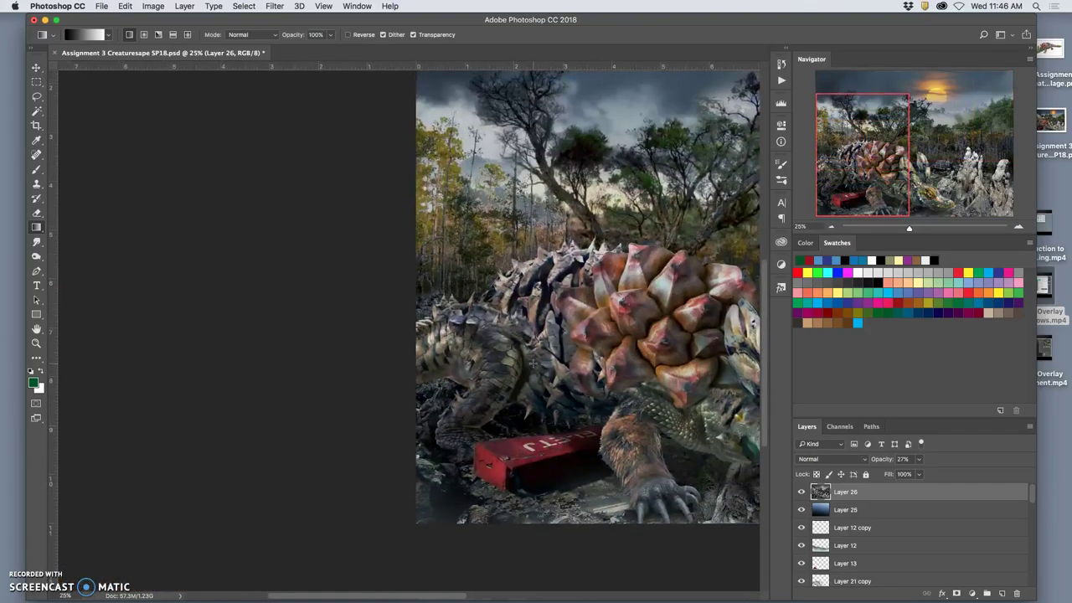
pyautogui.hscroll(4, 532, 362)
pyautogui.hscroll(12, 469, 297)
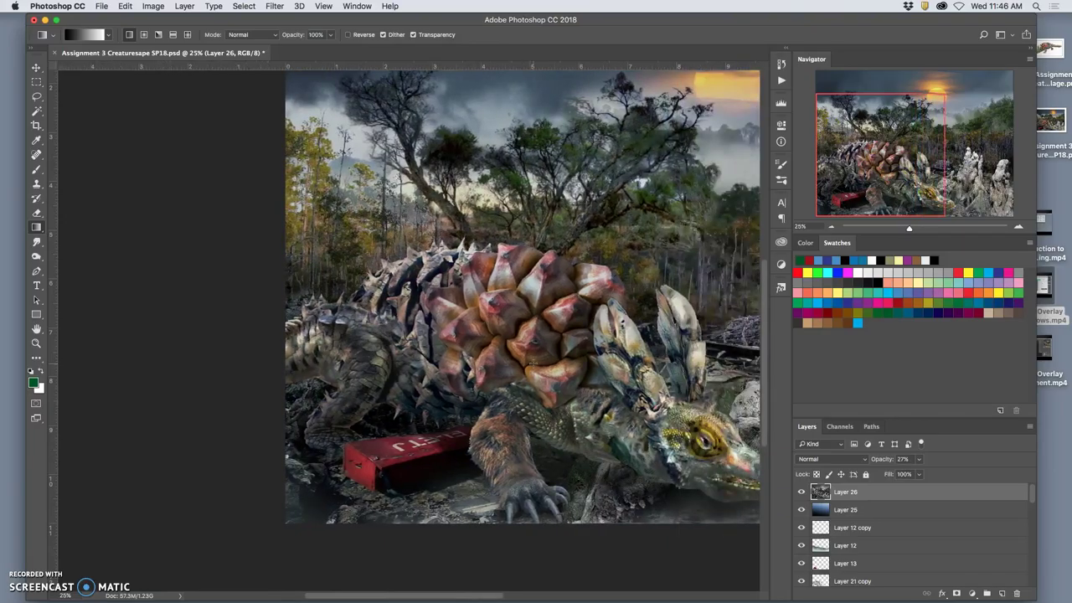
pyautogui.scroll(-1, 540, 368)
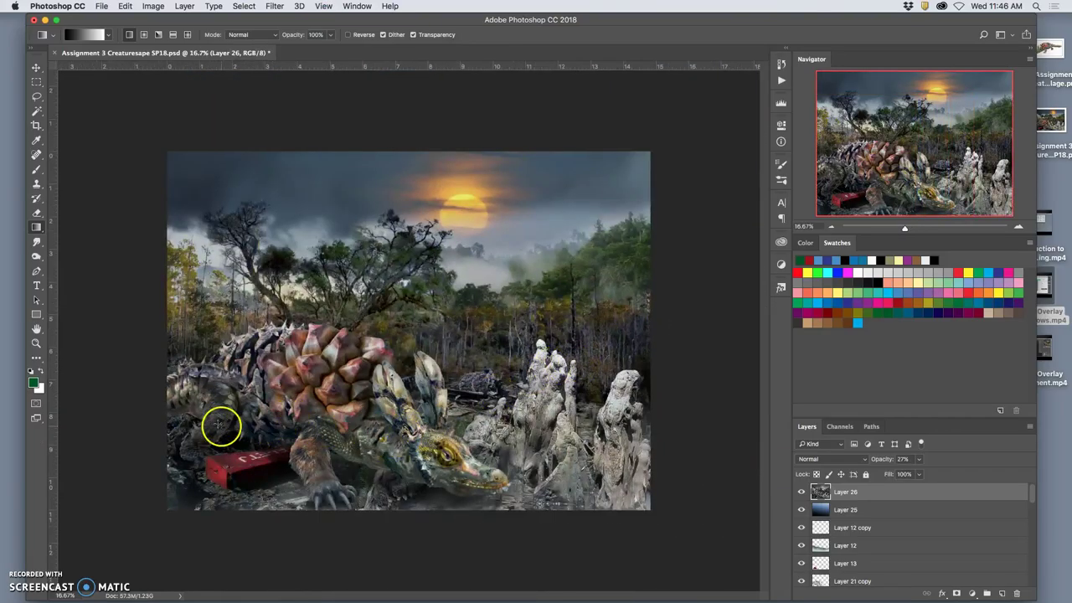
# - Zoom out to 12.5% and save Assignment 3 Creaturesape SP18.psd
pyautogui.scroll(-1, 568, 467)
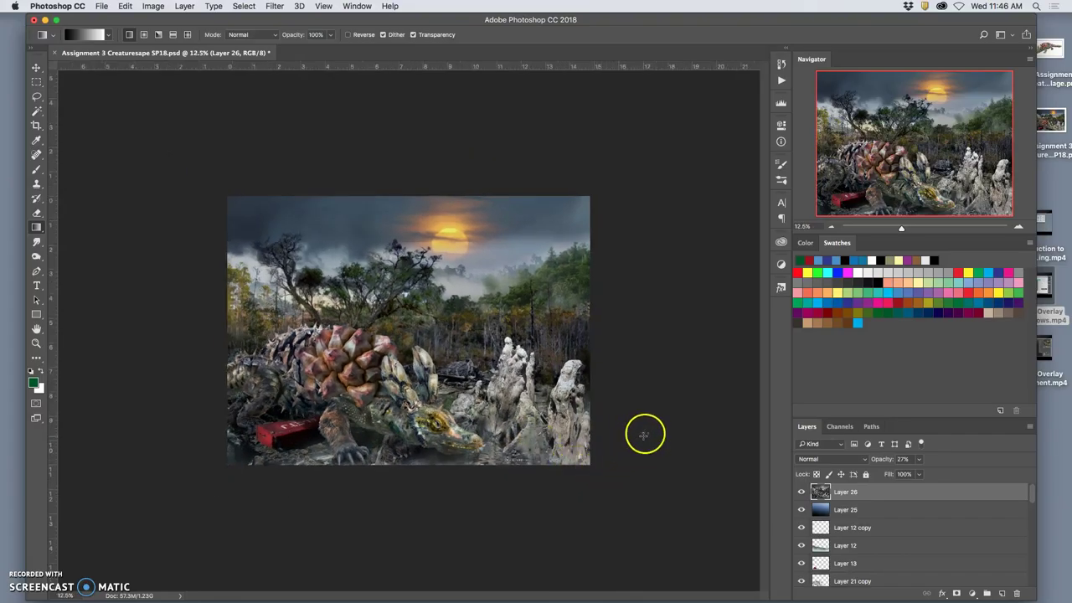
pyautogui.click(102, 5)
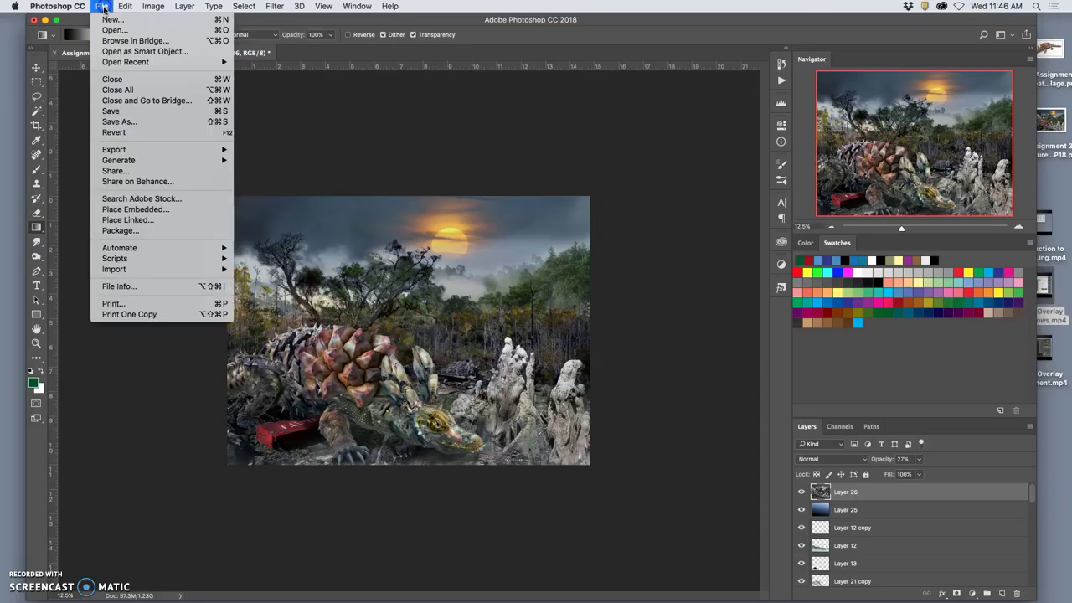
pyautogui.click(134, 111)
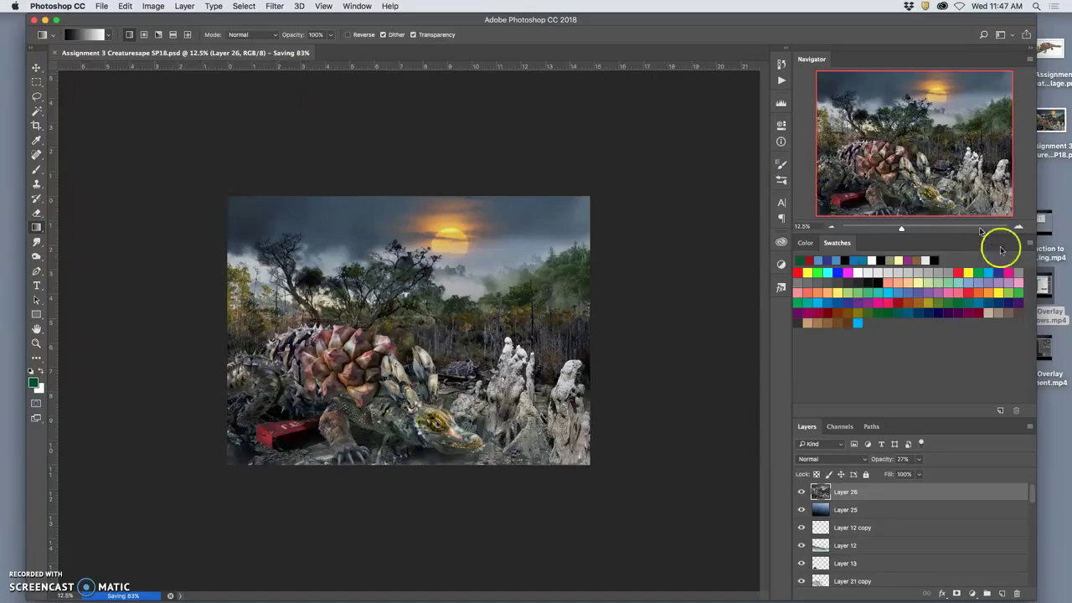
# - On the desktop, rename the saved psd file so its name begins with the student's first name
pyautogui.press('F11')
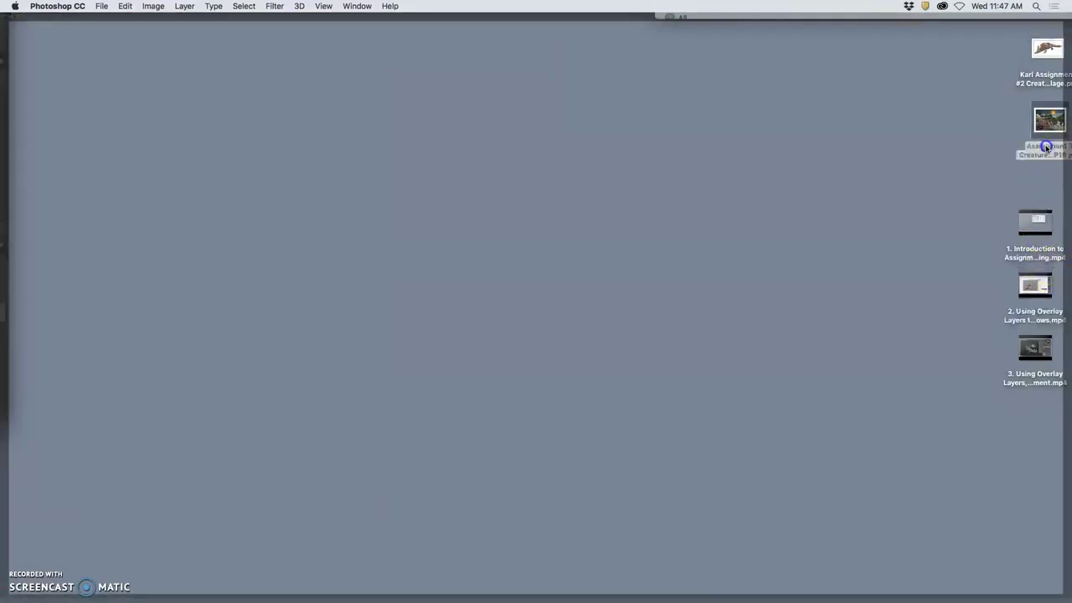
pyautogui.moveTo(1045, 144); pyautogui.dragTo(1006, 161)
pyautogui.press('F11')
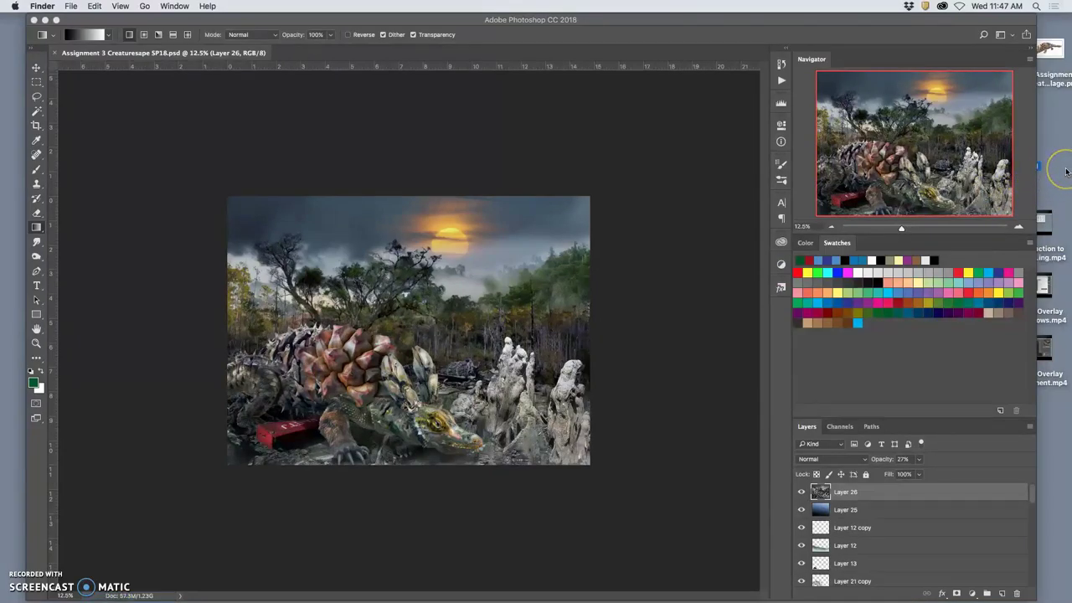
pyautogui.press('F11')
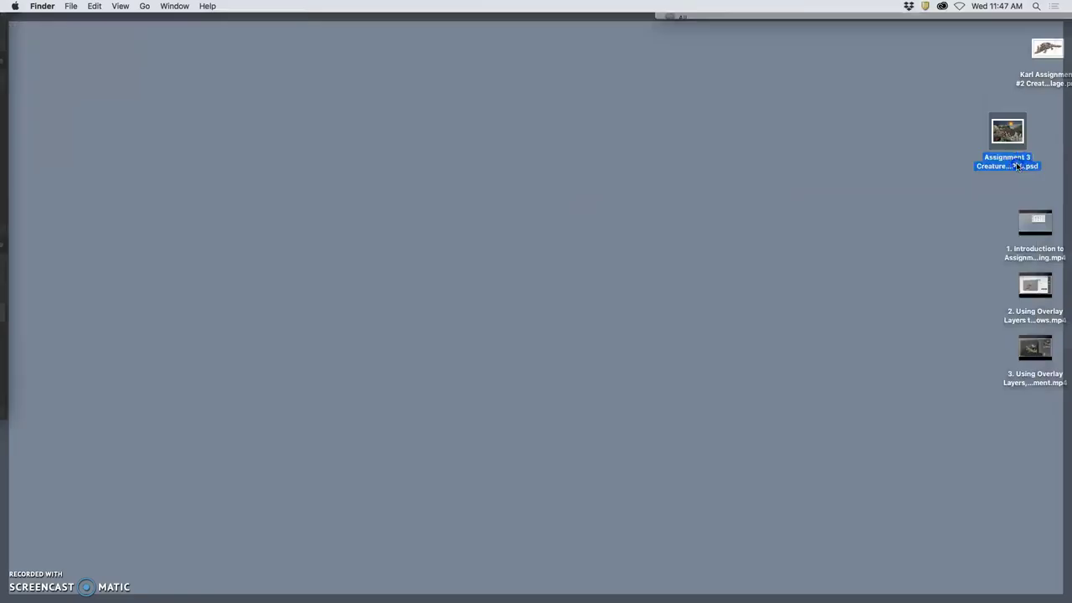
pyautogui.press('F11')
pyautogui.press('F11')
pyautogui.click(987, 159)
pyautogui.press('F11')
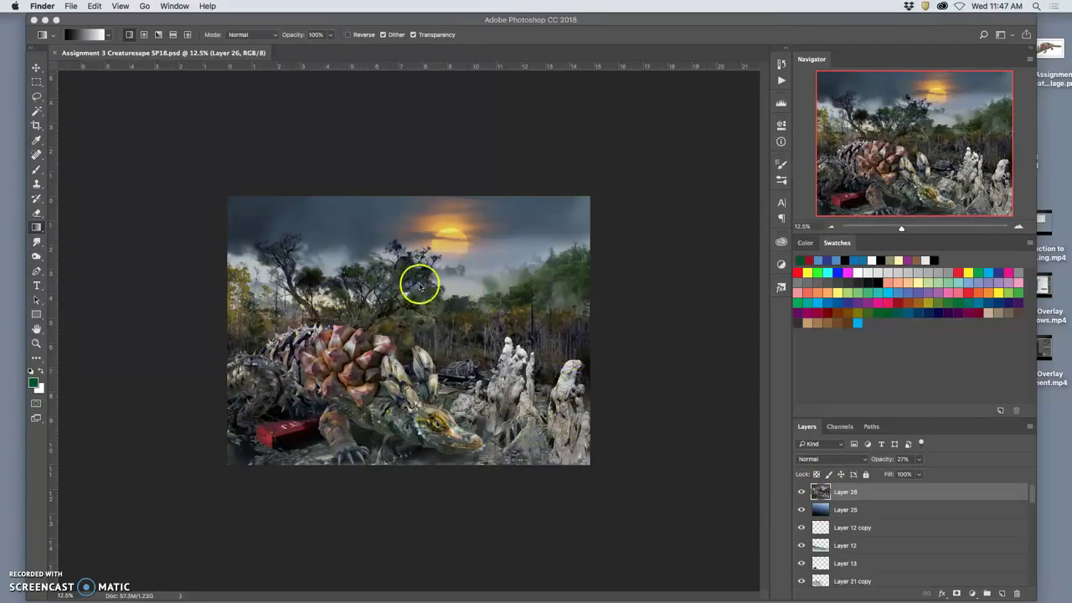
# - Save a copy with the student's first name prefixed to the file name, in JPEG format
pyautogui.click(90, 22)
pyautogui.click(101, 7)
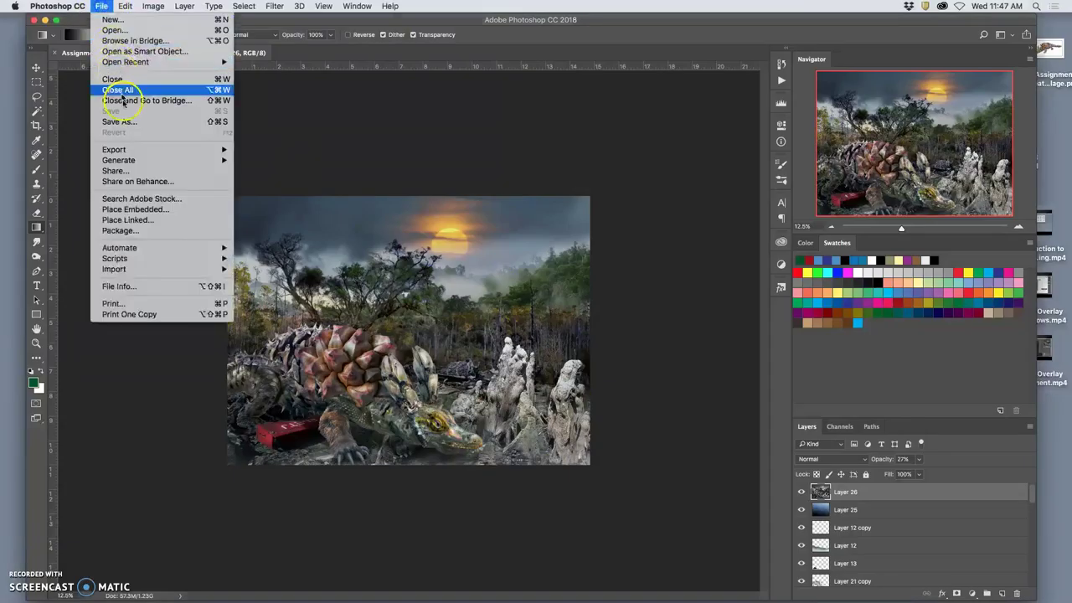
pyautogui.click(123, 126)
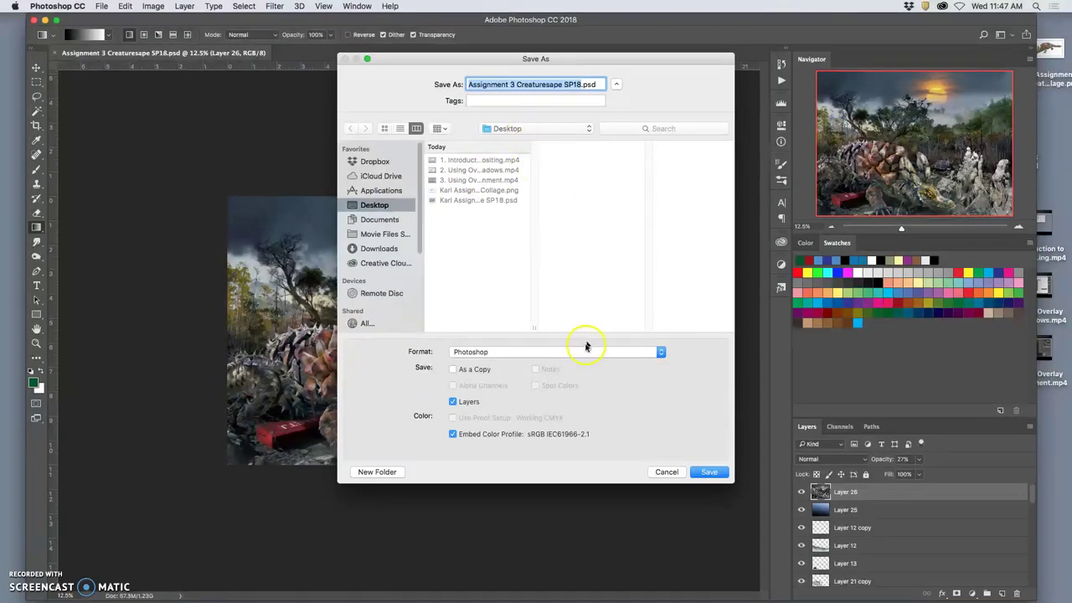
pyautogui.click(470, 85)
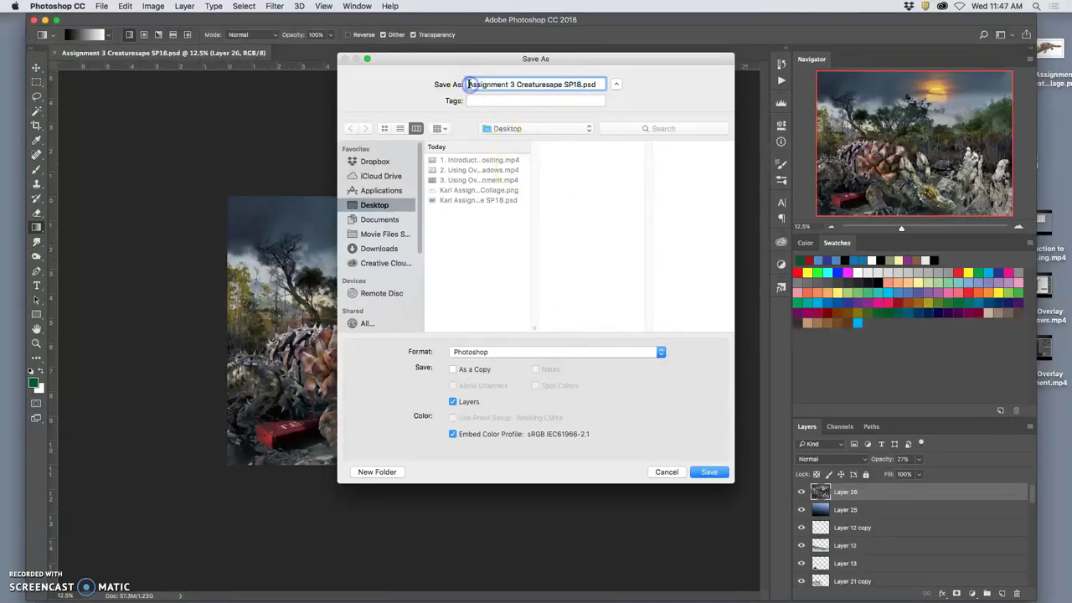
pyautogui.write('Karl')
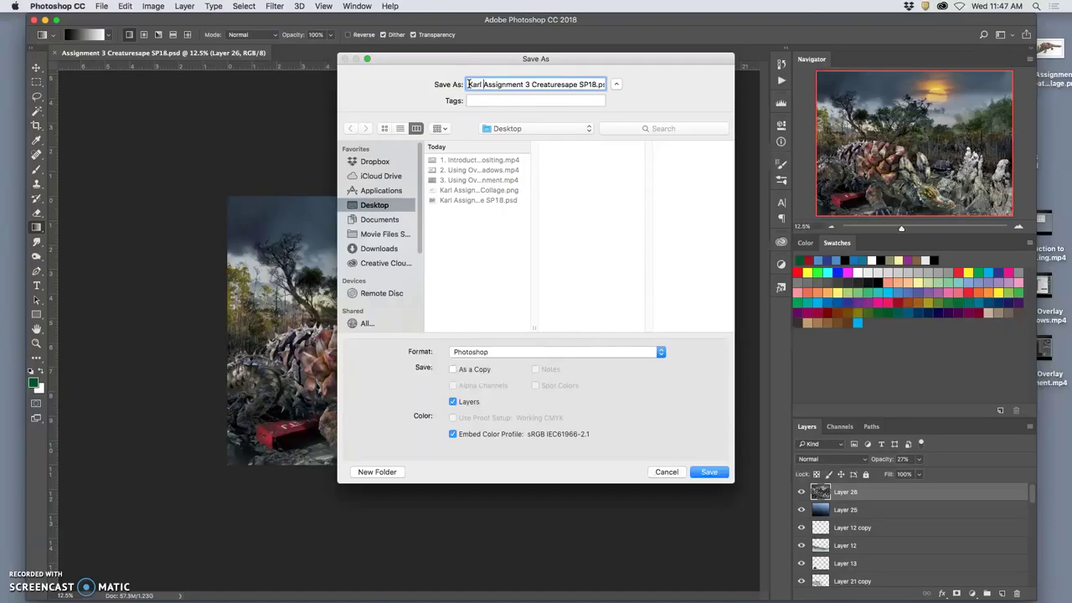
pyautogui.click(526, 311)
pyautogui.click(505, 353)
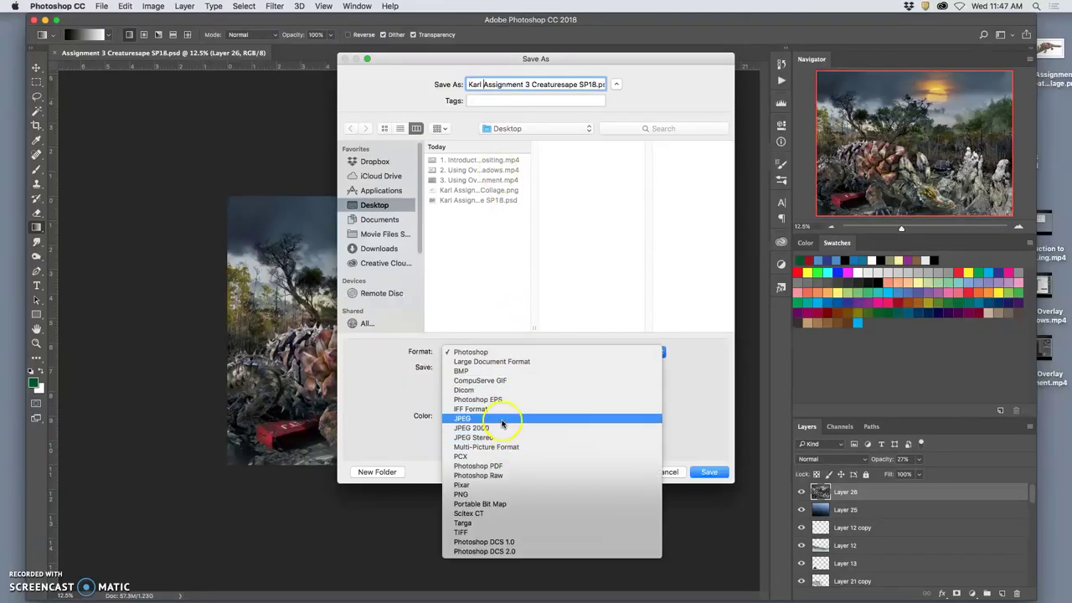
pyautogui.scroll(-2, 585, 410)
pyautogui.click(586, 388)
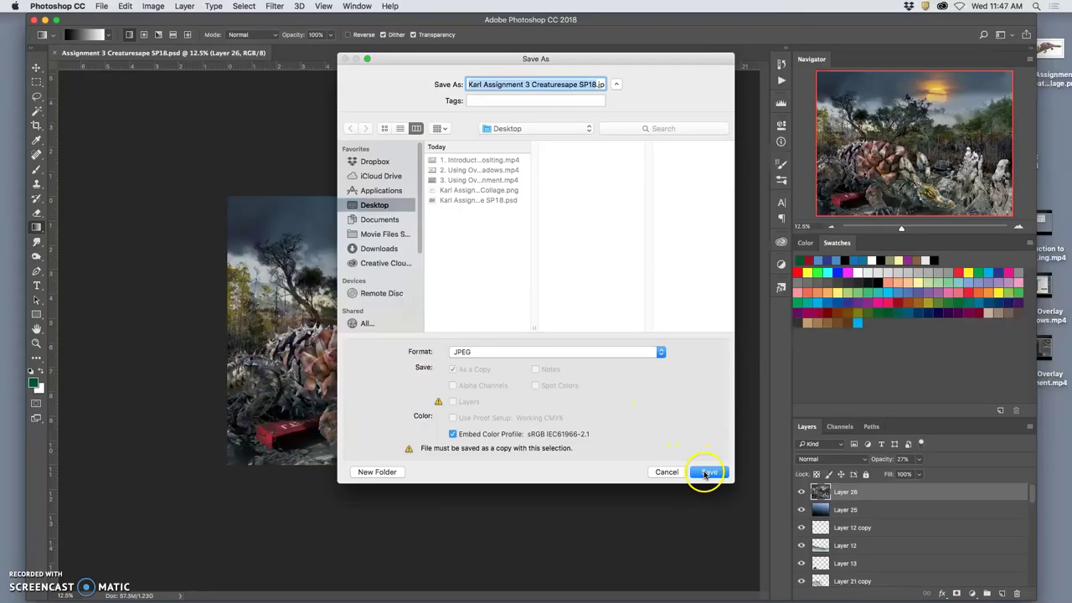
pyautogui.click(705, 473)
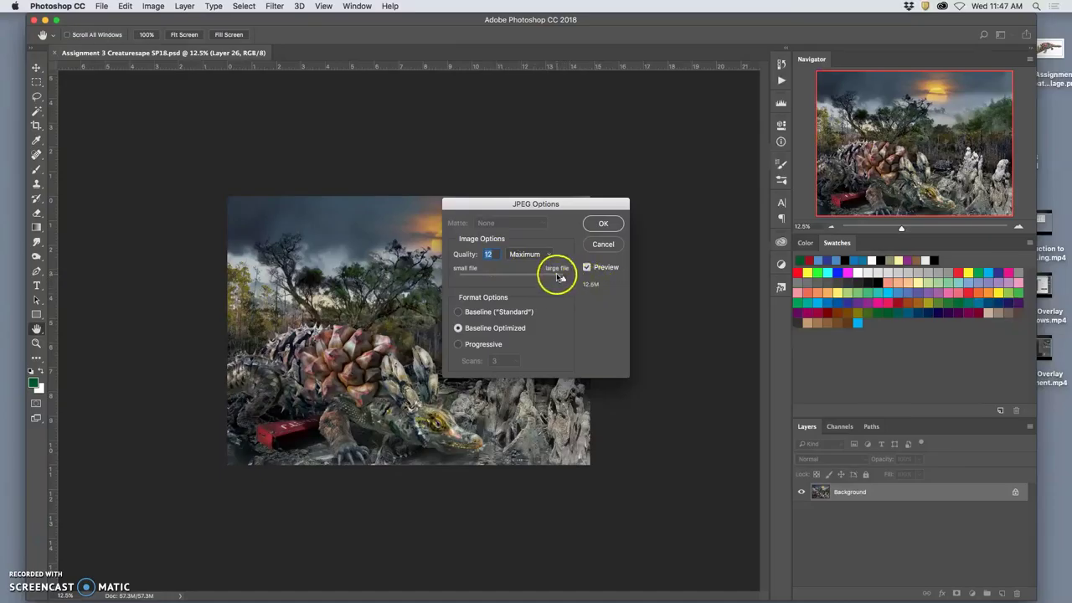
# - Set JPEG quality to maximum 10, keeping Baseline Optimized, and write the JPEG
pyautogui.click(562, 281)
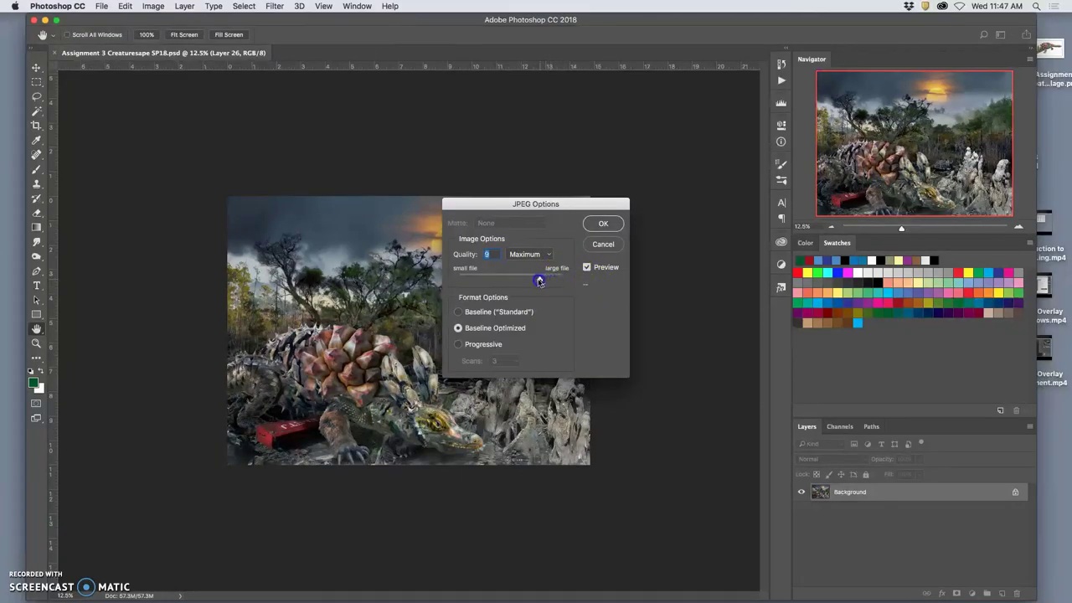
pyautogui.moveTo(538, 281); pyautogui.dragTo(539, 281)
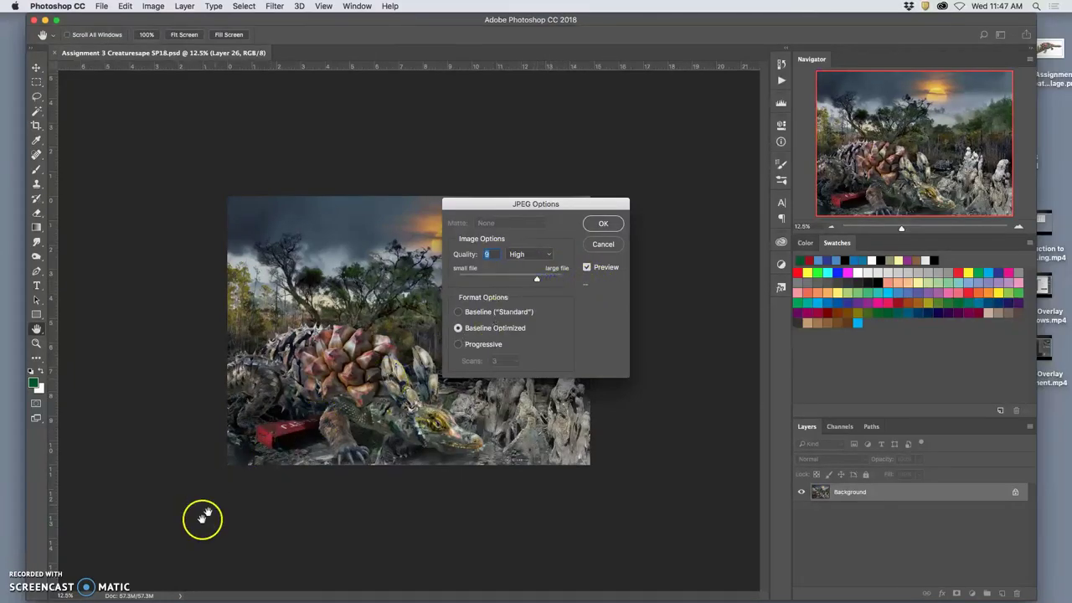
pyautogui.click(533, 282)
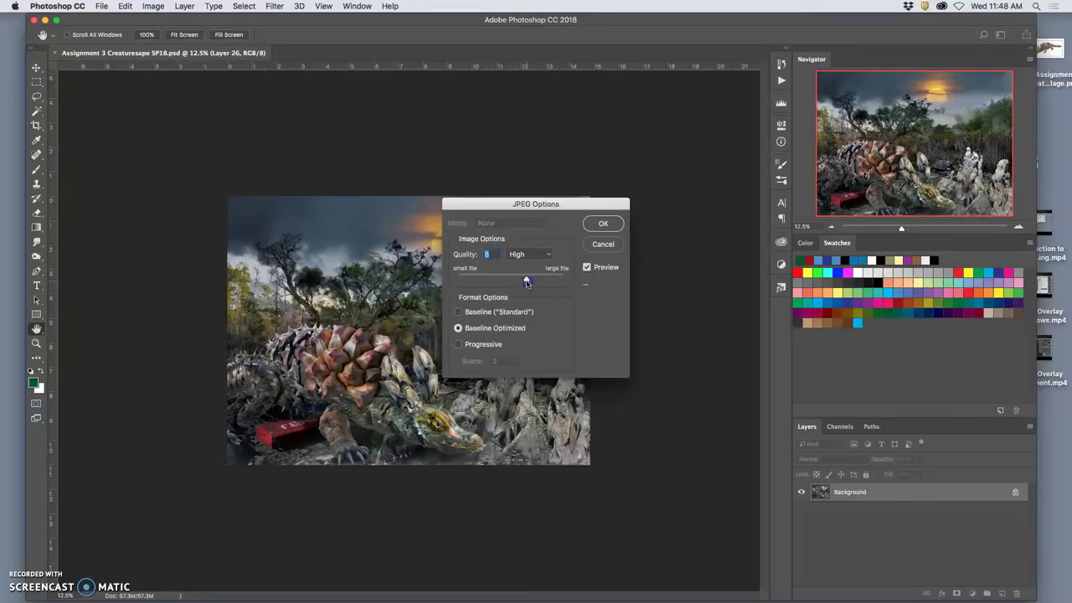
pyautogui.click(526, 281)
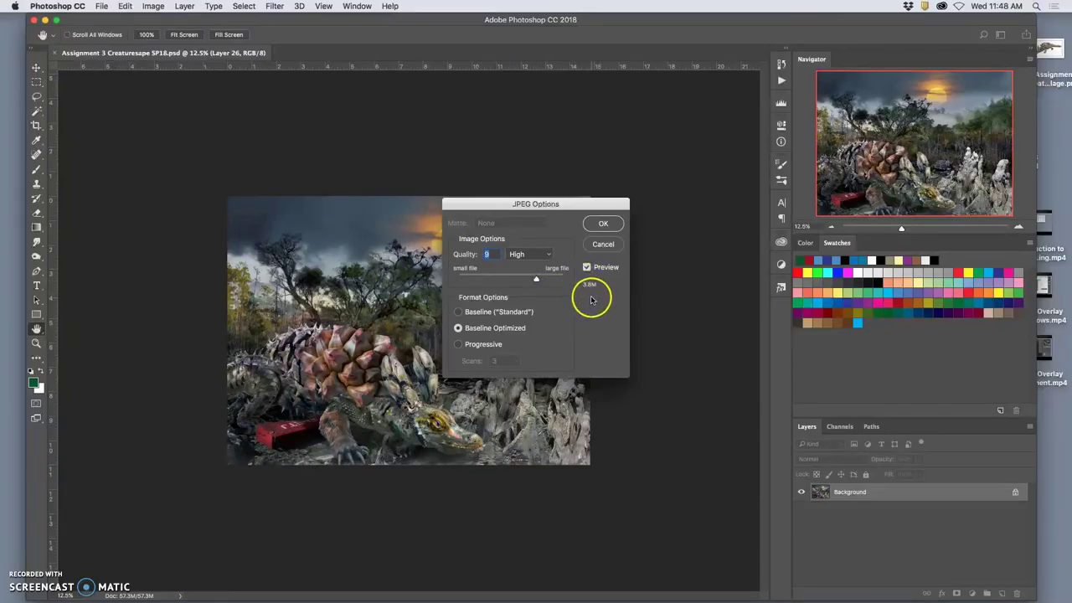
pyautogui.click(539, 281)
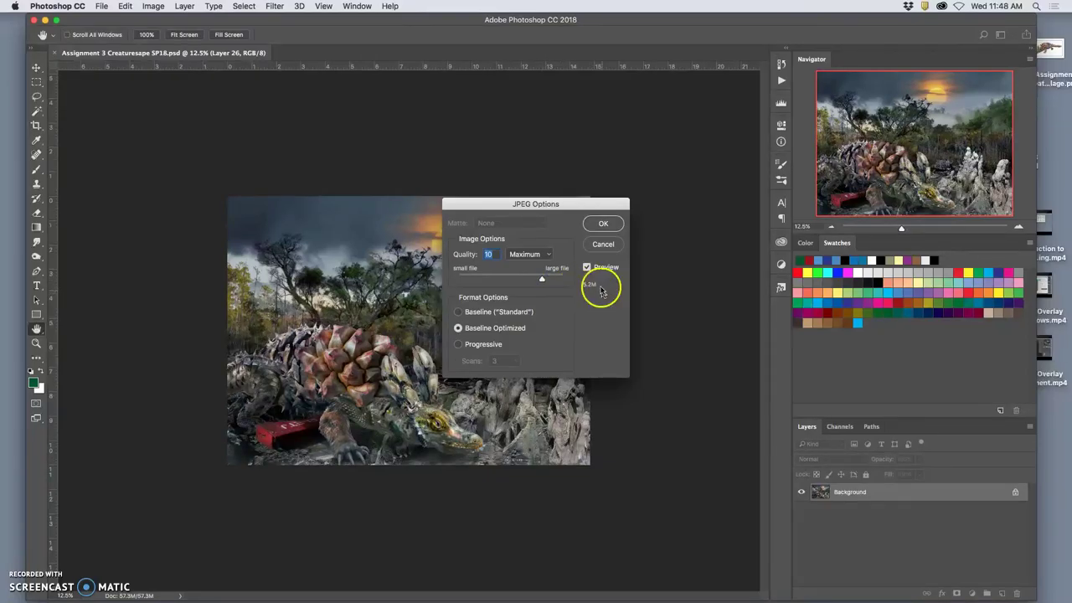
pyautogui.click(542, 280)
pyautogui.click(603, 223)
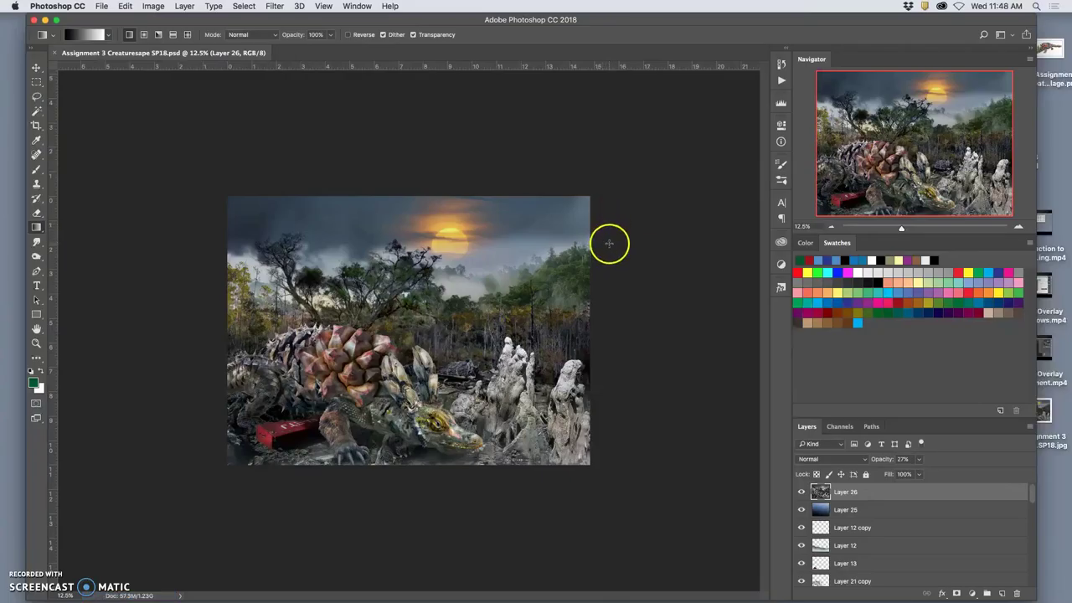
pyautogui.click(153, 7)
pyautogui.click(179, 159)
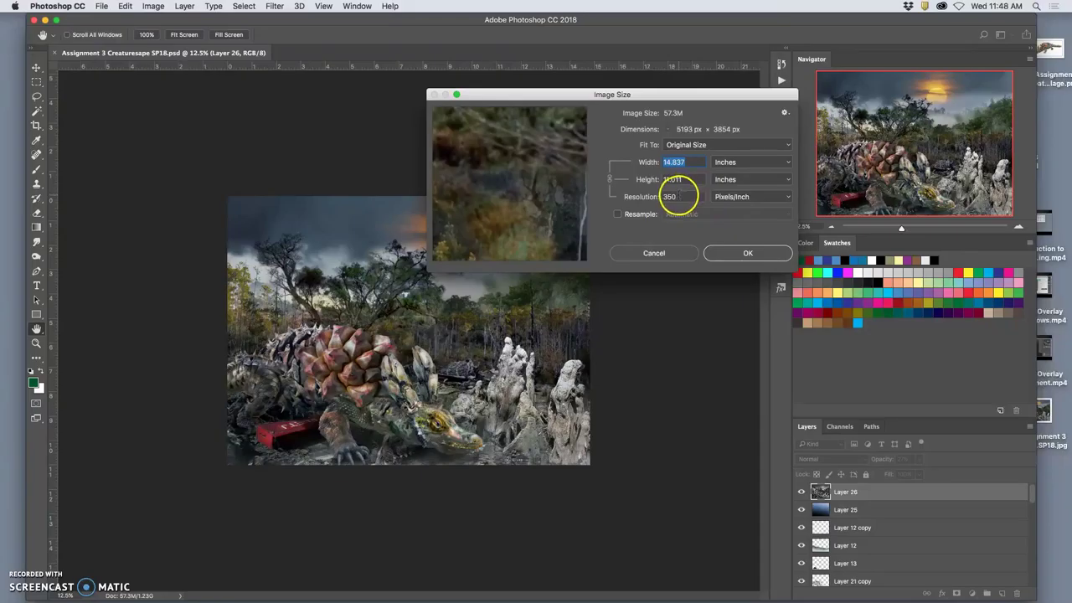
pyautogui.moveTo(676, 195); pyautogui.dragTo(659, 197)
pyautogui.write('240')
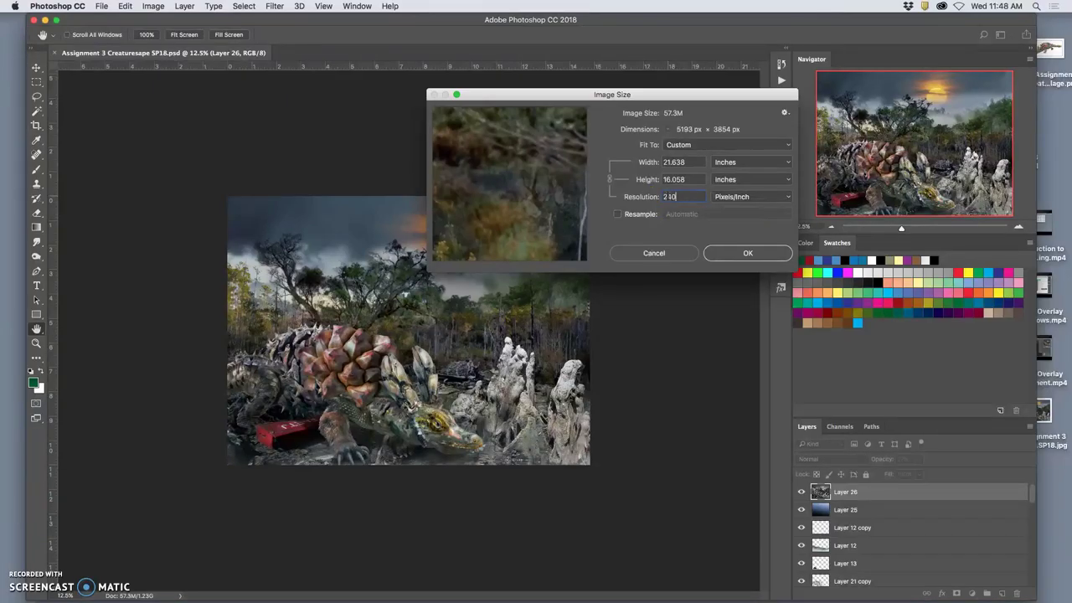
pyautogui.write('4')
pyautogui.click(653, 252)
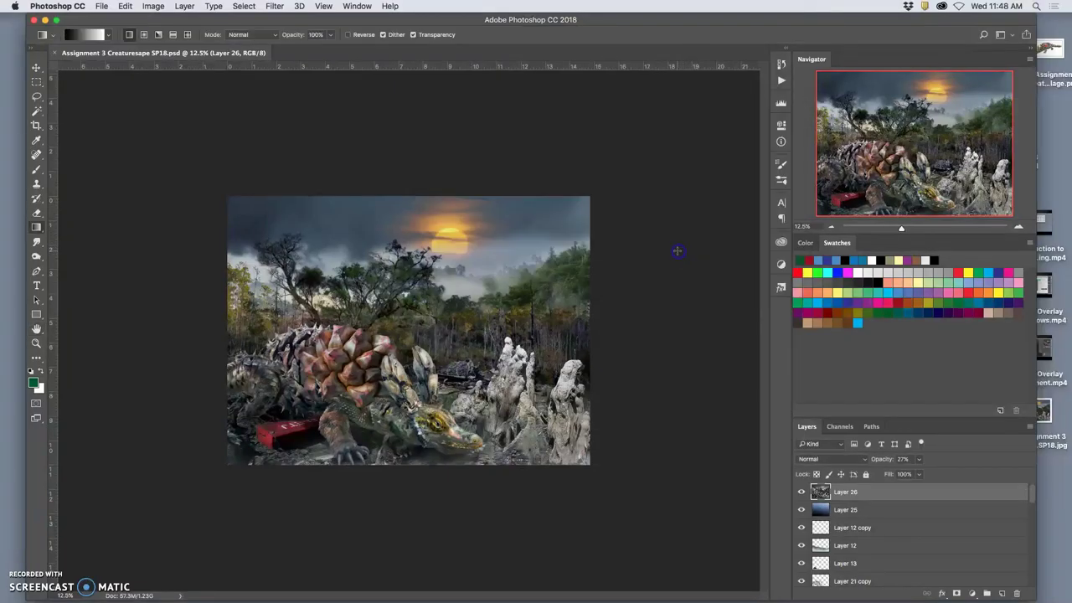
# - Close Photoshop and upload the composite JPEG into the Instructor Demonstrations album
pyautogui.click(56, 53)
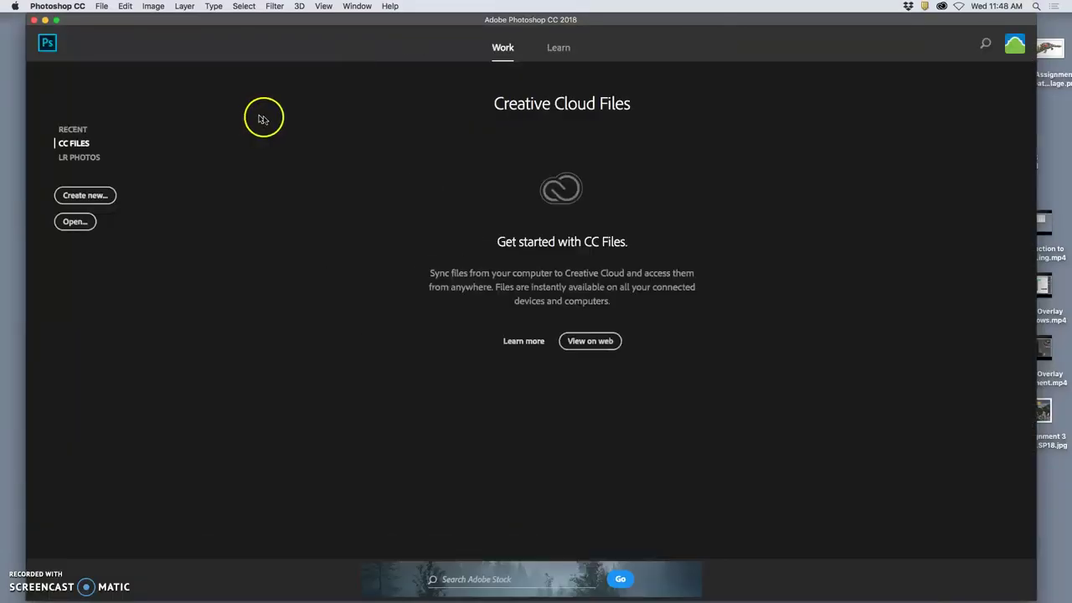
pyautogui.click(33, 20)
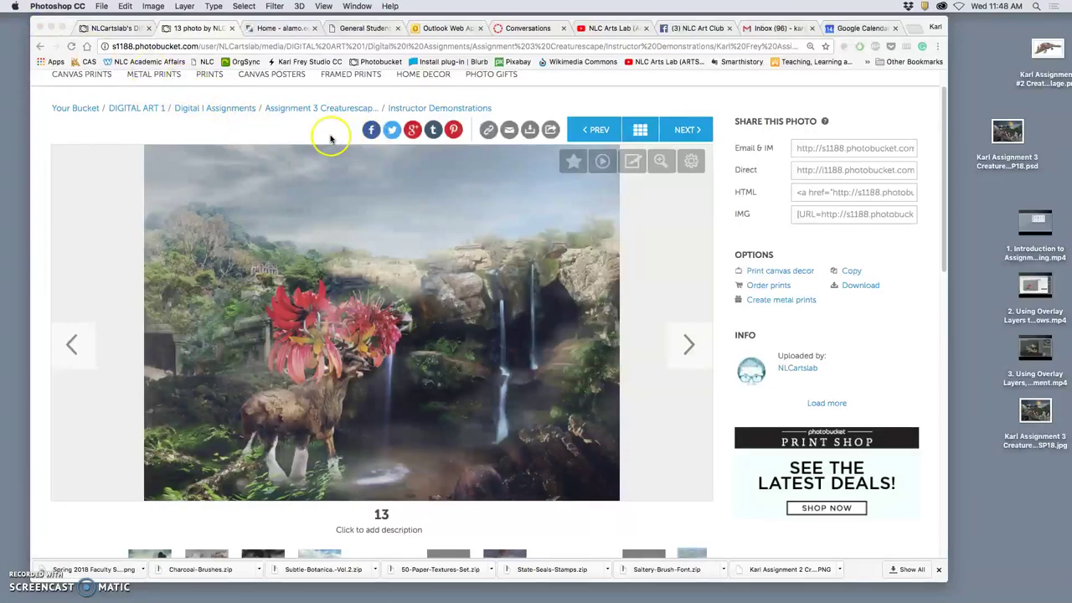
pyautogui.scroll(1, 302, 129)
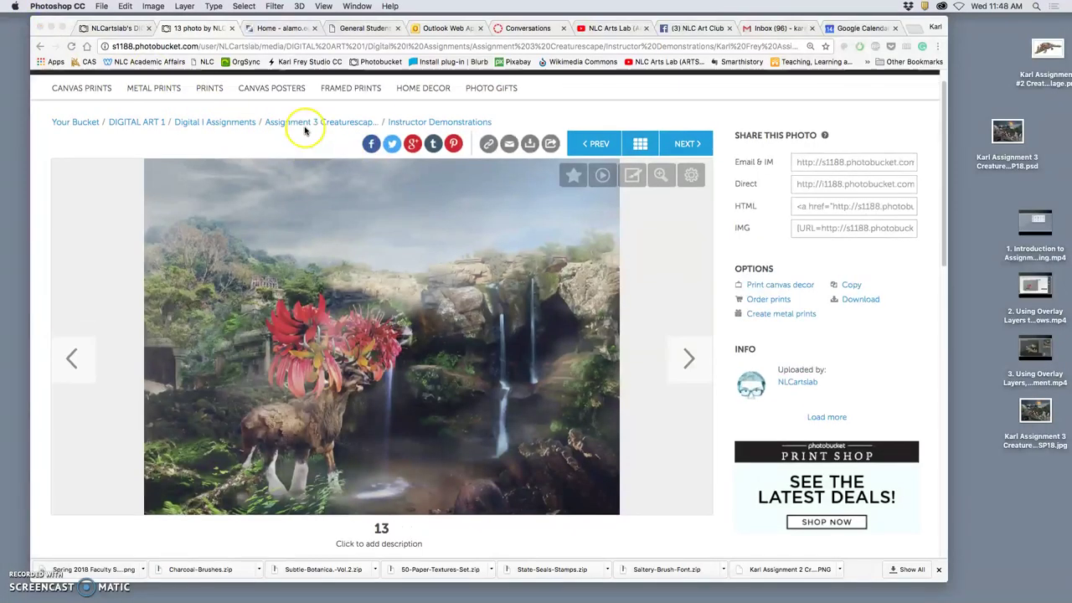
pyautogui.click(411, 123)
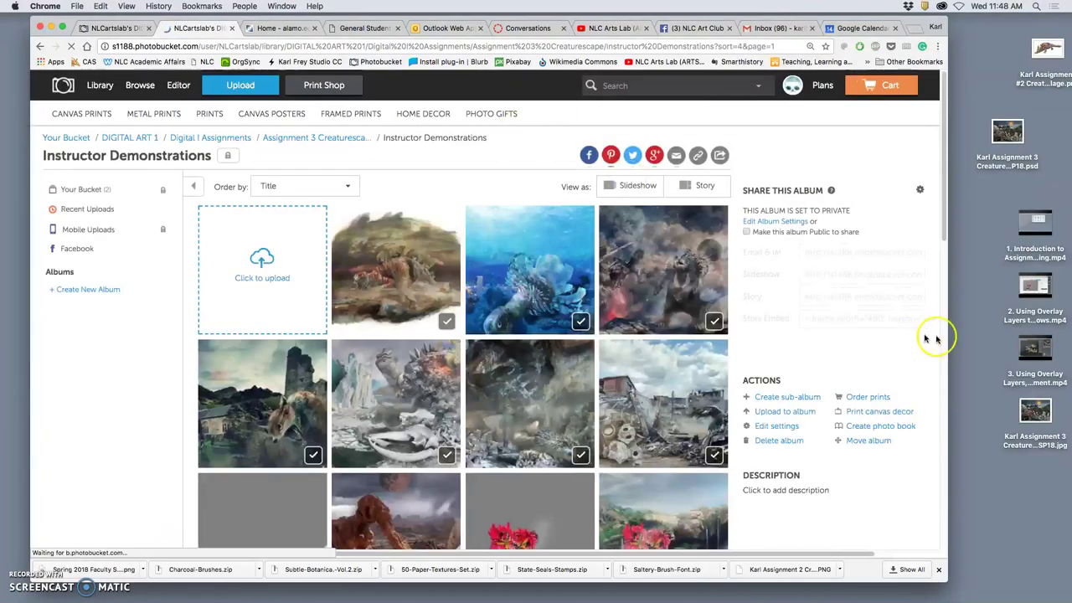
pyautogui.moveTo(1028, 410); pyautogui.dragTo(326, 318)
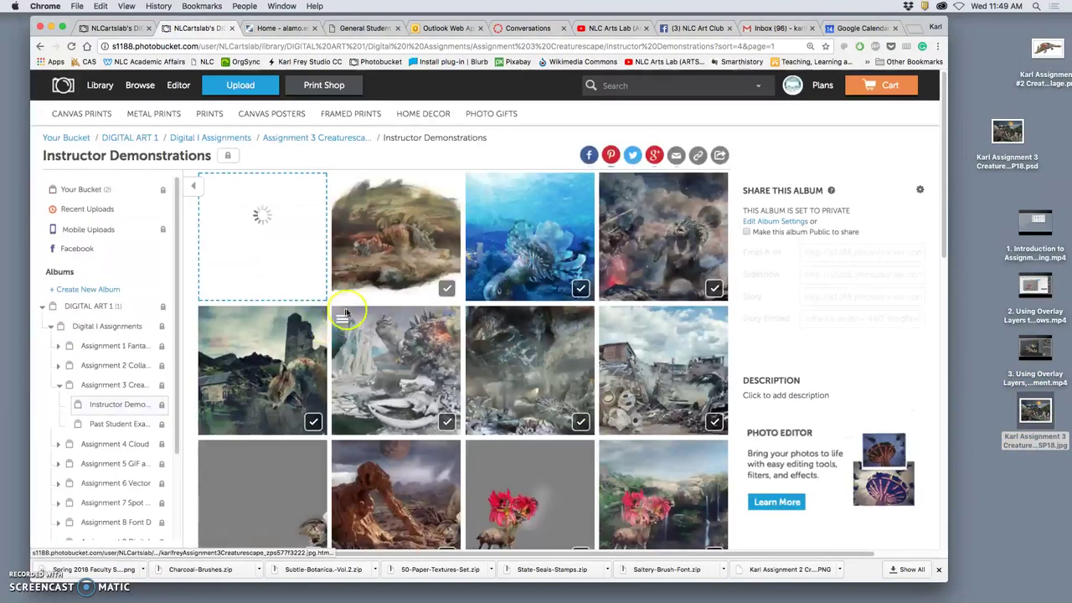
# - Reopen the renamed layered composite PSD from the desktop
pyautogui.scroll(-10, 473, 327)
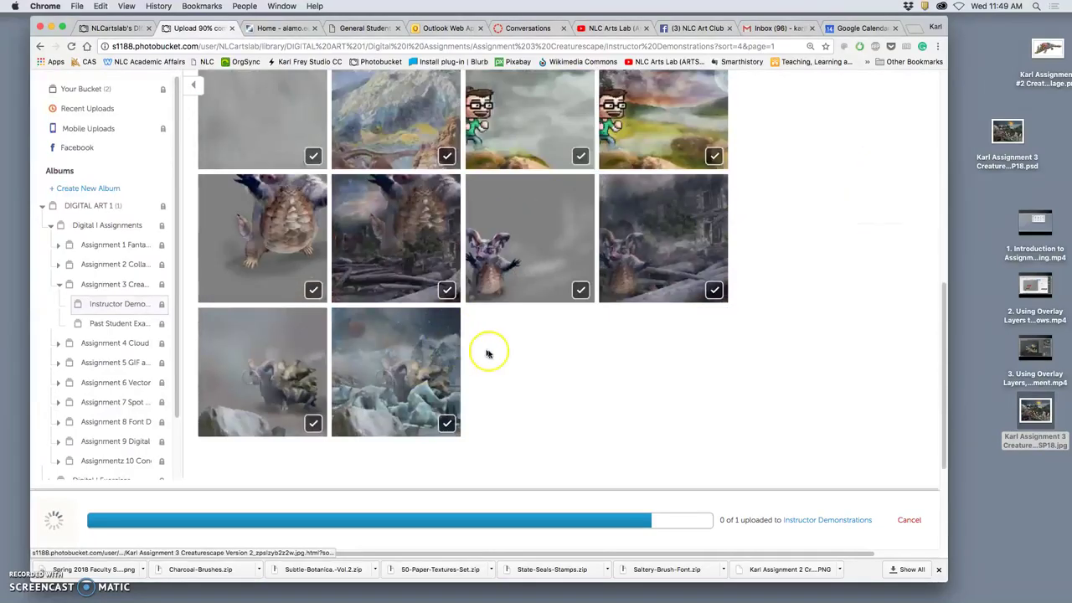
pyautogui.moveTo(613, 586)
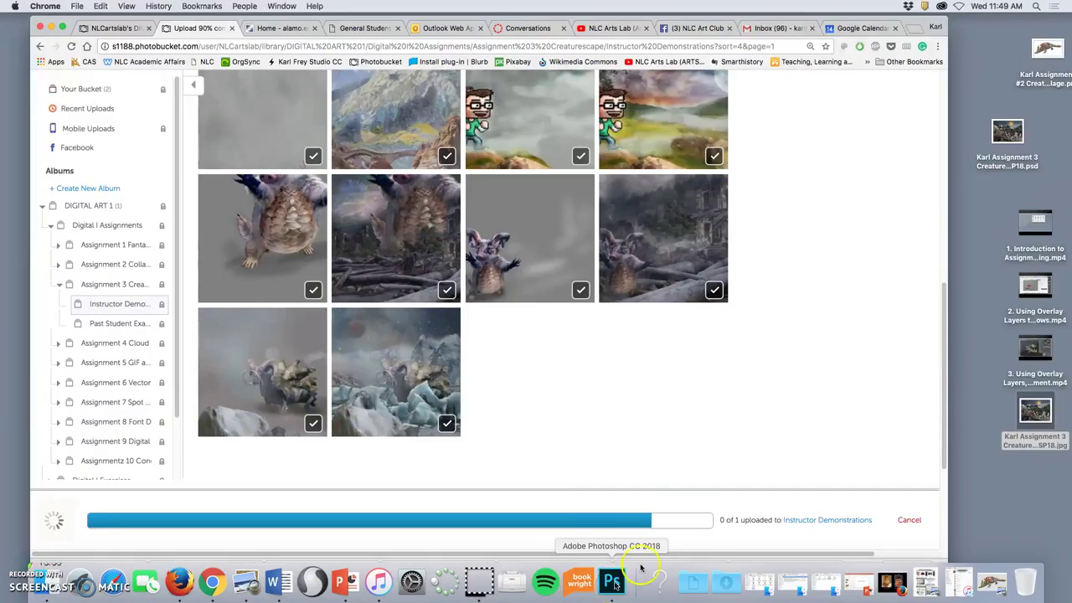
pyautogui.click(1007, 131)
pyautogui.doubleClick(1008, 132)
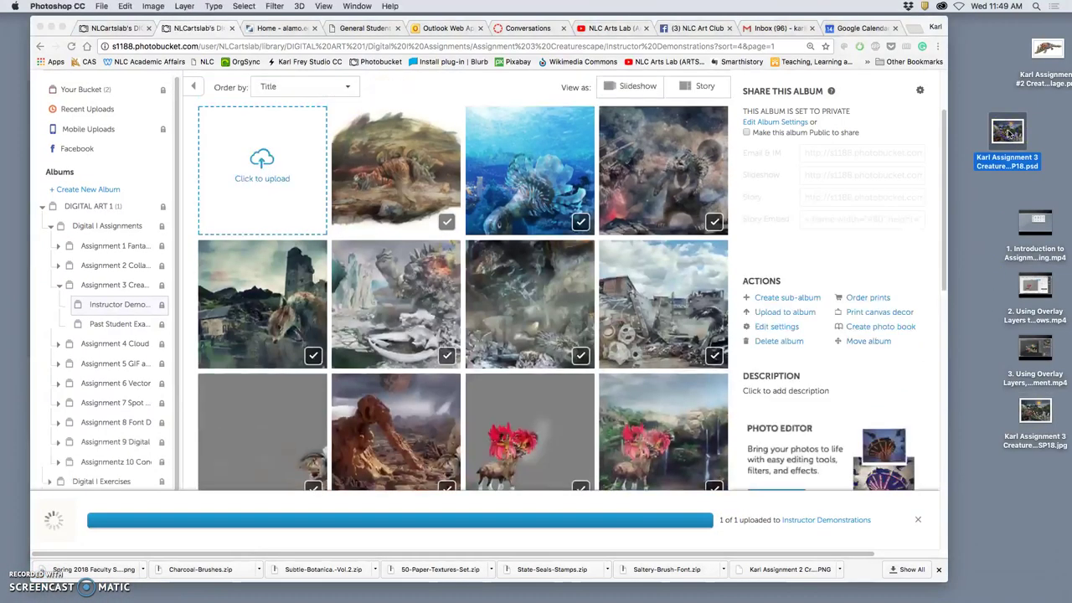
# - Hide the black-and-white Layer 26
pyautogui.scroll(-10, 703, 350)
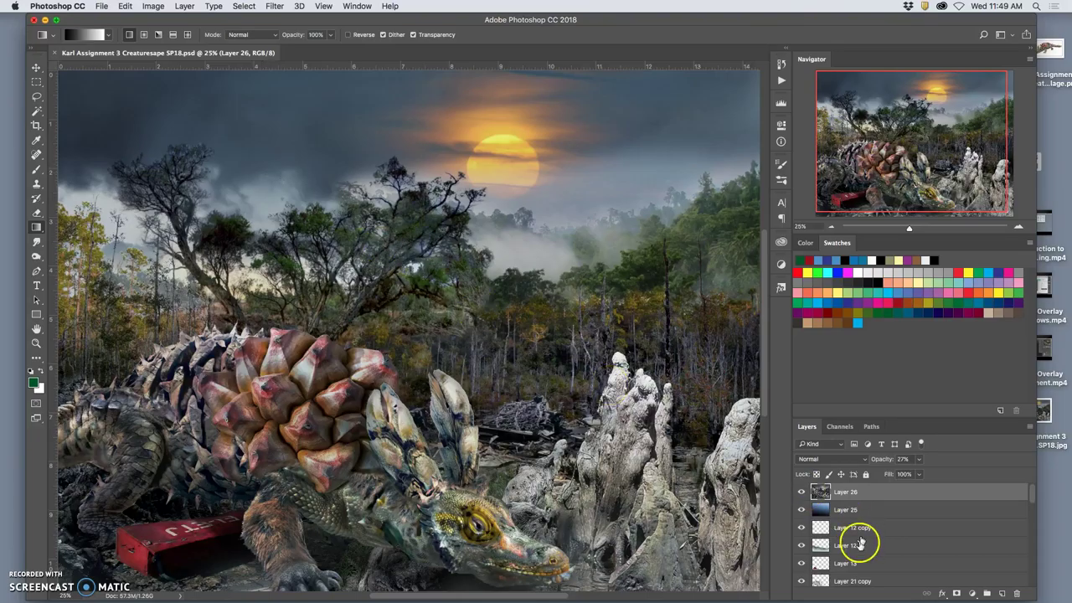
pyautogui.scroll(-3, 846, 540)
pyautogui.scroll(2, 846, 536)
pyautogui.click(802, 492)
# - Change Layer 14's blend mode from Overlay to Normal and zoom out to view the image
pyautogui.scroll(-1, 835, 536)
pyautogui.scroll(-5, 836, 536)
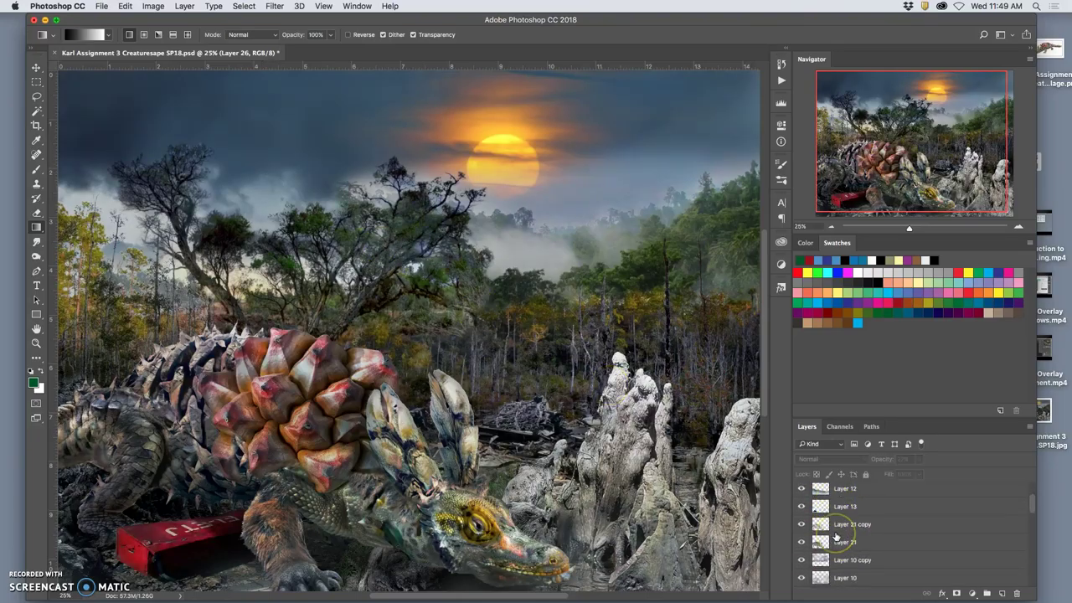
pyautogui.scroll(-5, 835, 535)
pyautogui.click(843, 500)
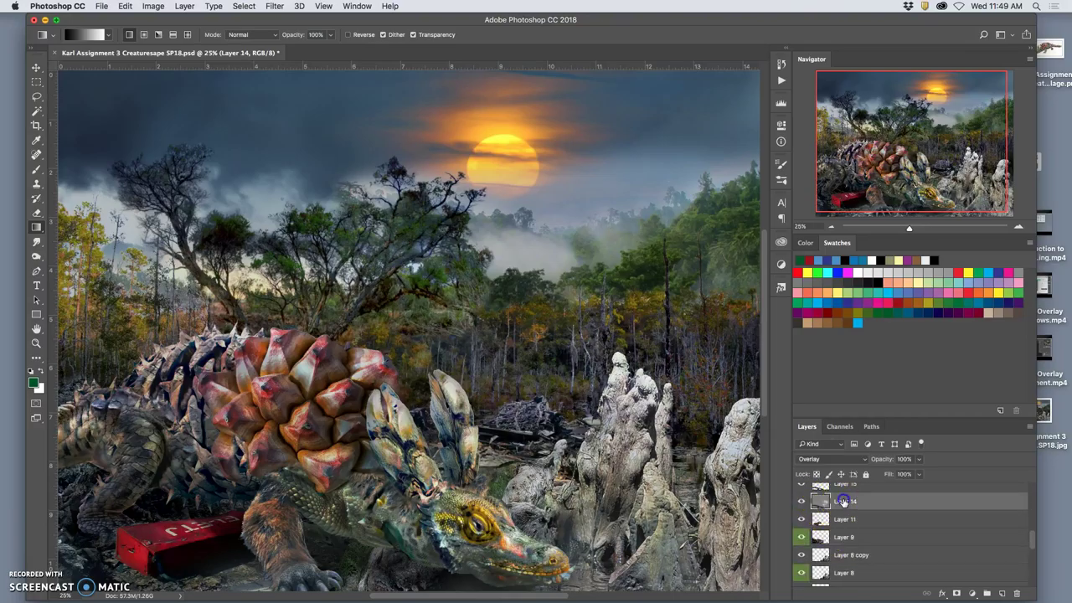
pyautogui.click(823, 462)
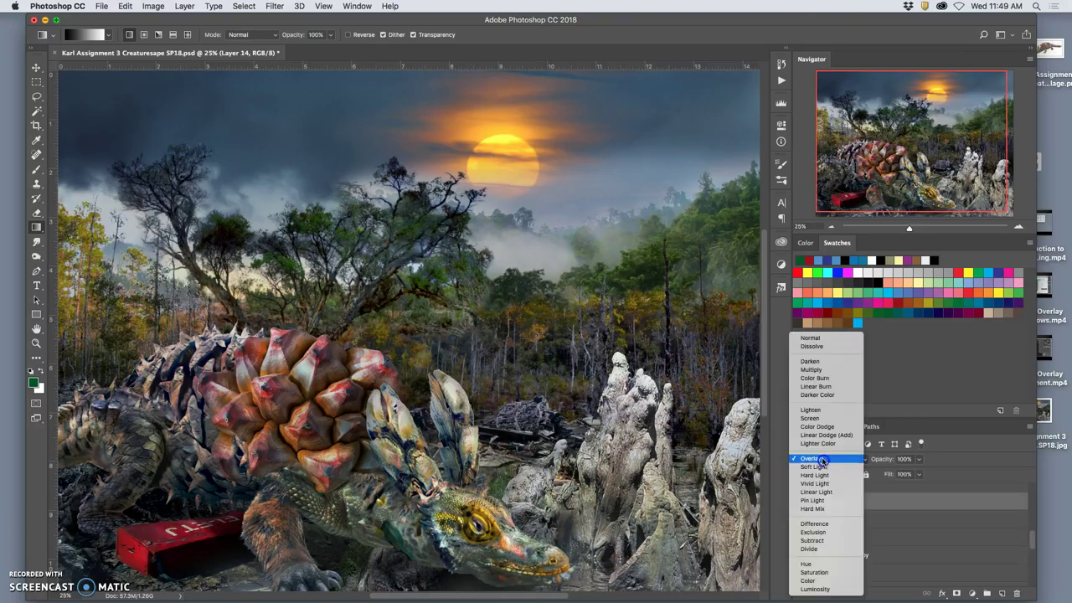
pyautogui.click(799, 340)
pyautogui.press('super+minus')
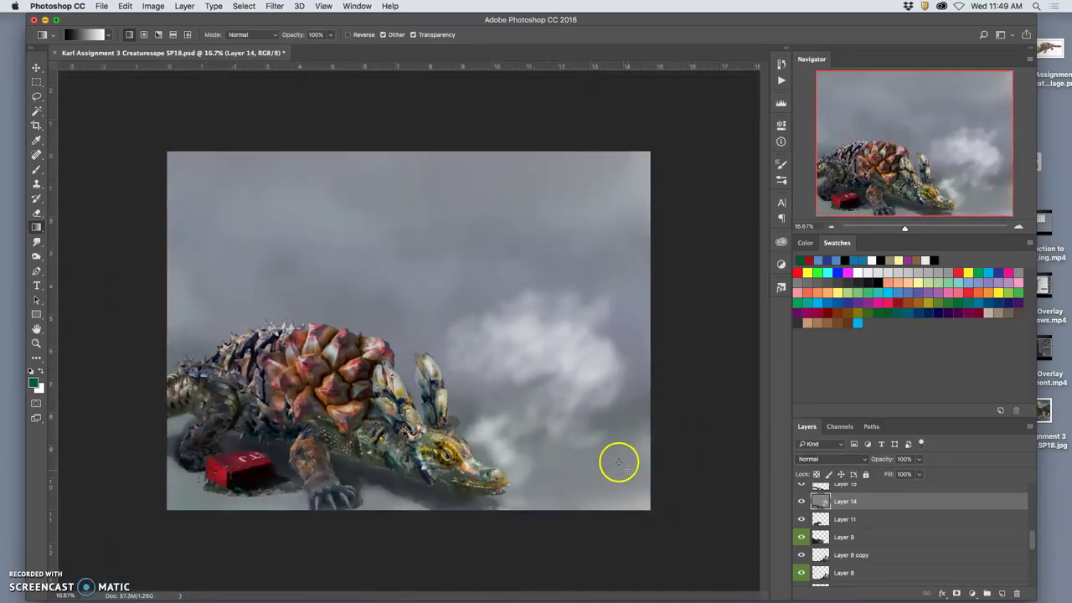
# - Save a JPEG copy with 'overlay layer' appended to its name, at quality 9
pyautogui.click(101, 6)
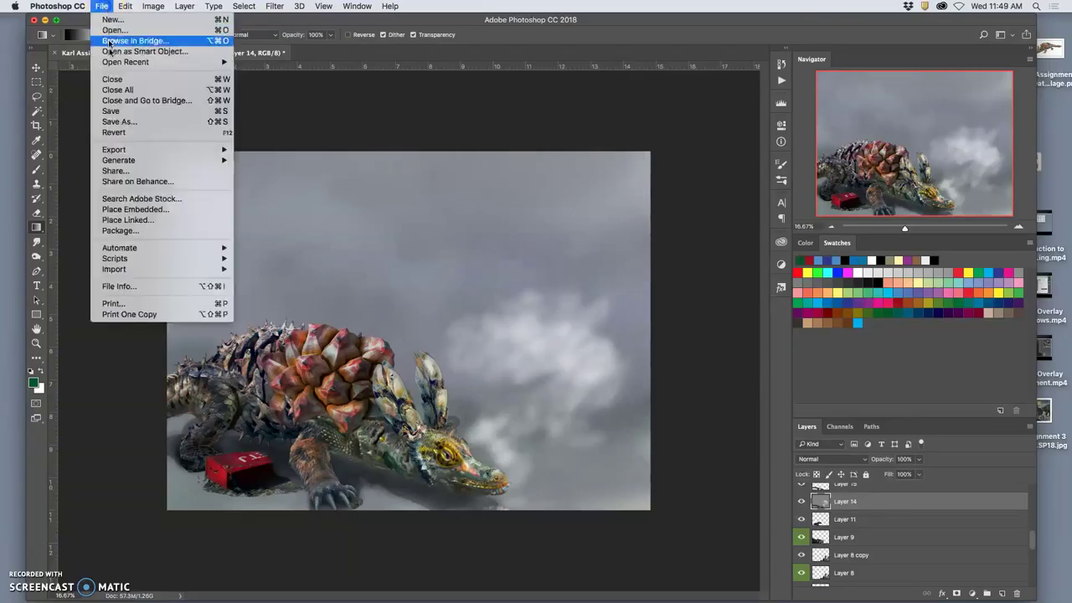
pyautogui.click(151, 131)
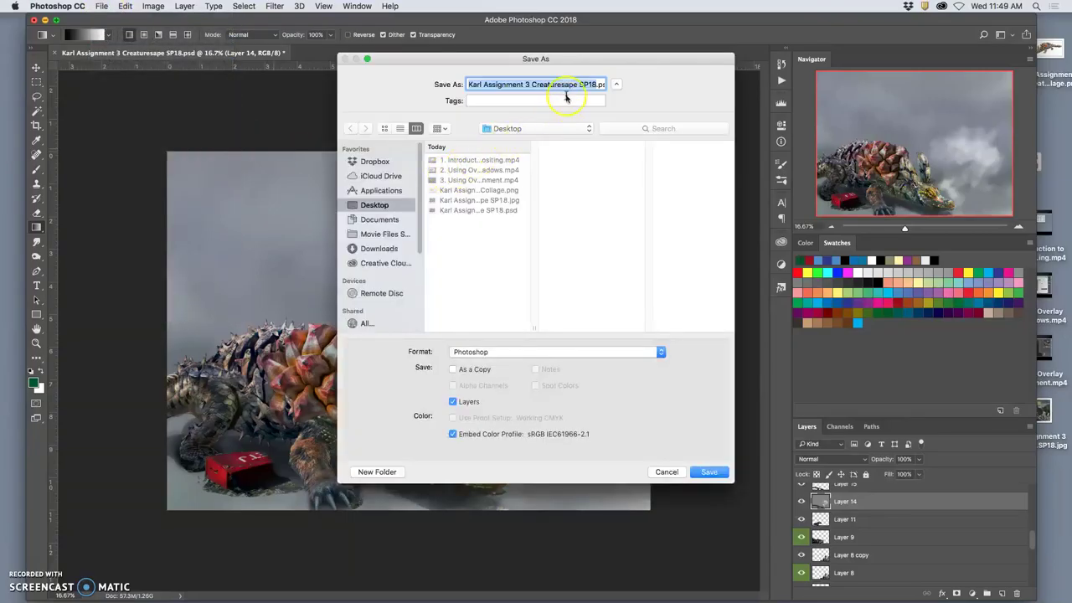
pyautogui.click(596, 83)
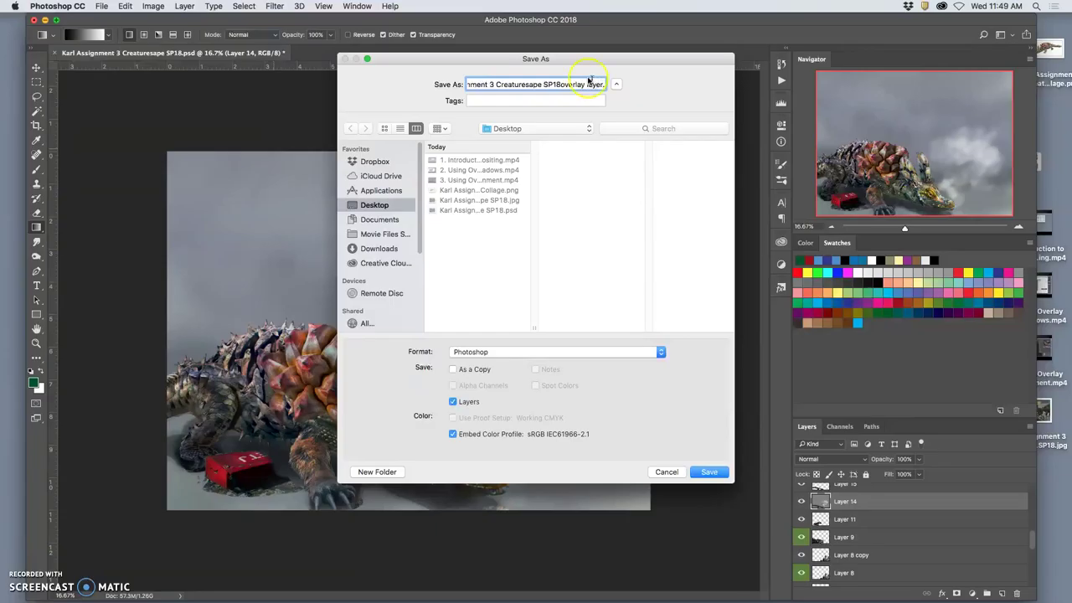
pyautogui.click(539, 346)
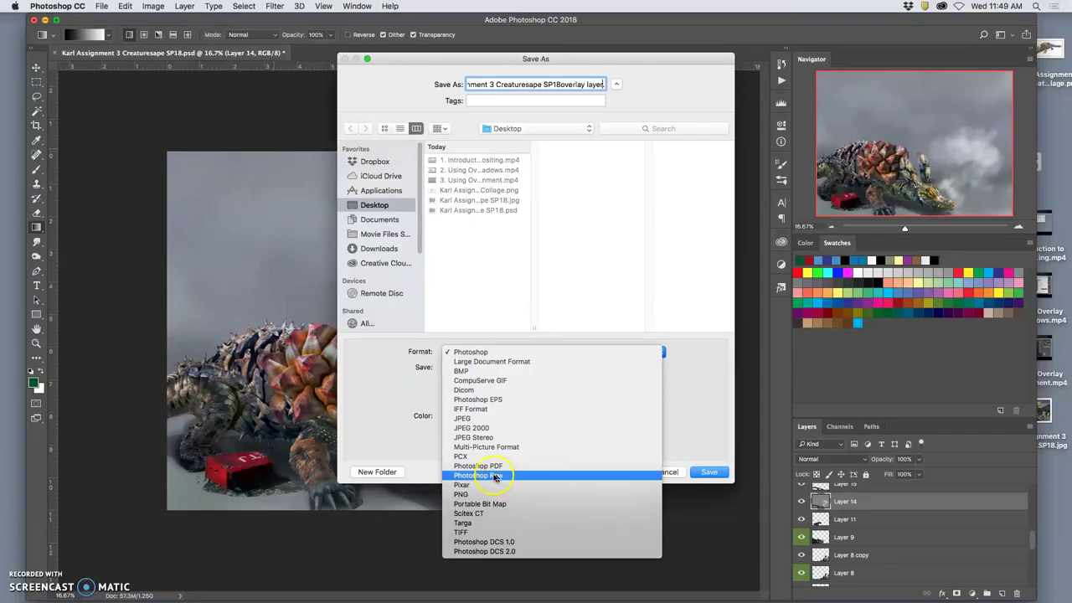
pyautogui.click(471, 417)
pyautogui.click(705, 472)
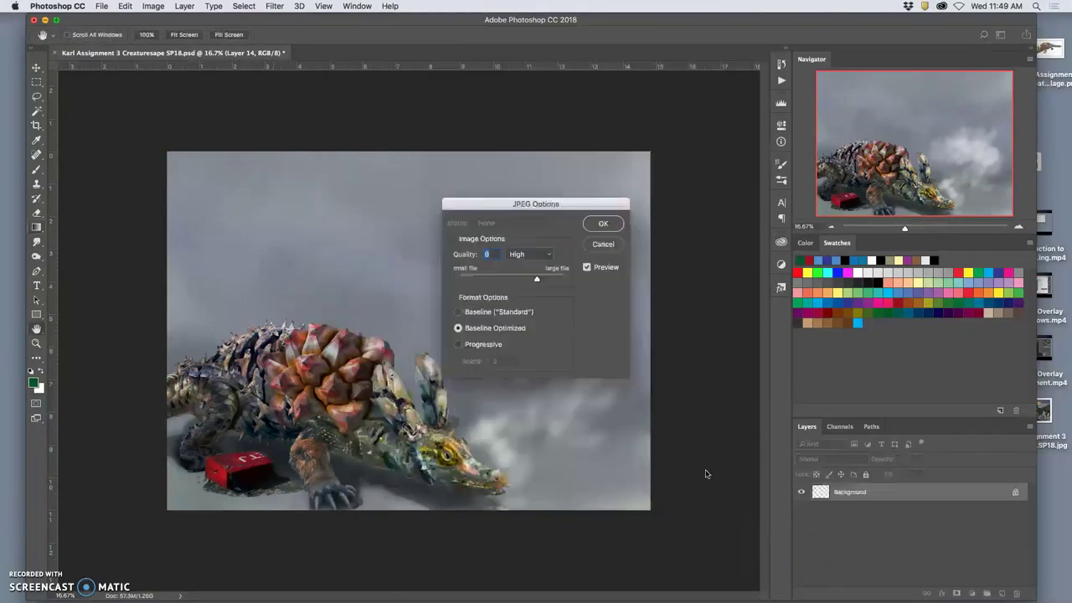
pyautogui.click(604, 225)
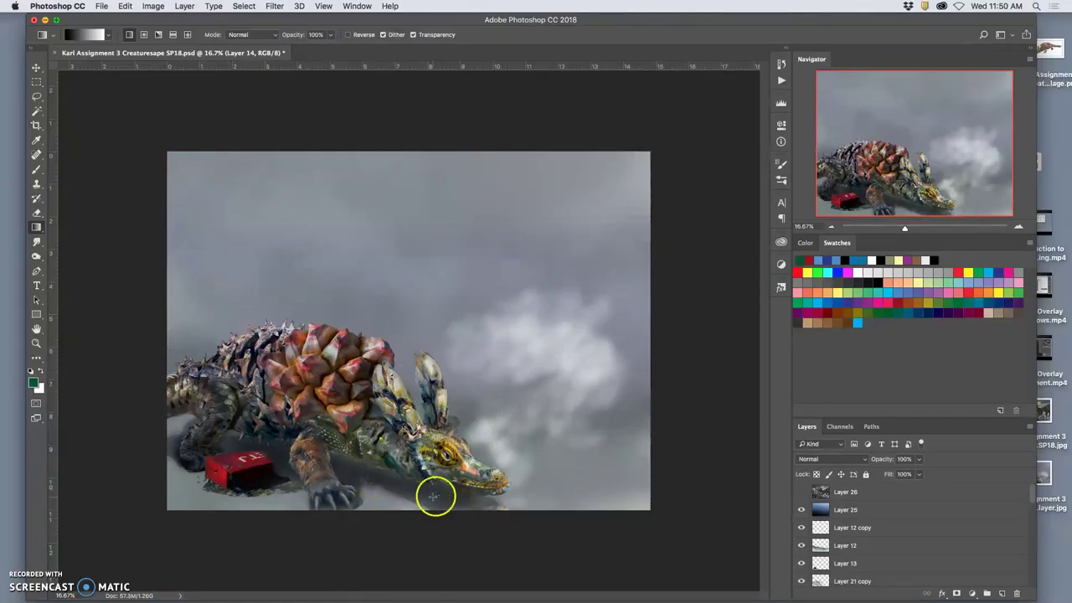
# - Minimize Photoshop and drag the overlay-layer JPEG onto the Instructor Demonstrations album
pyautogui.moveTo(634, 584)
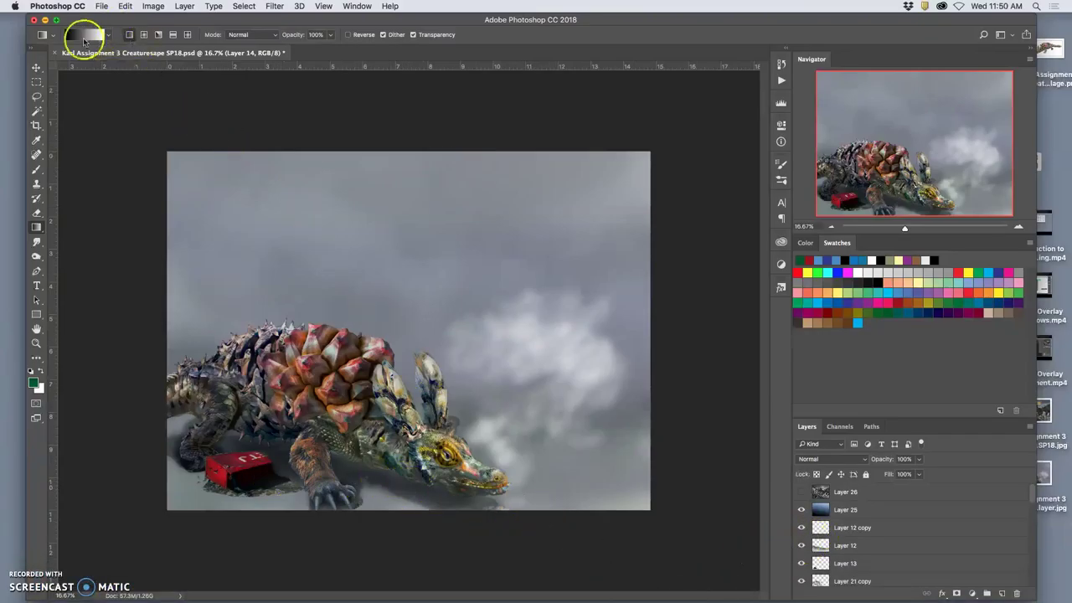
pyautogui.click(45, 19)
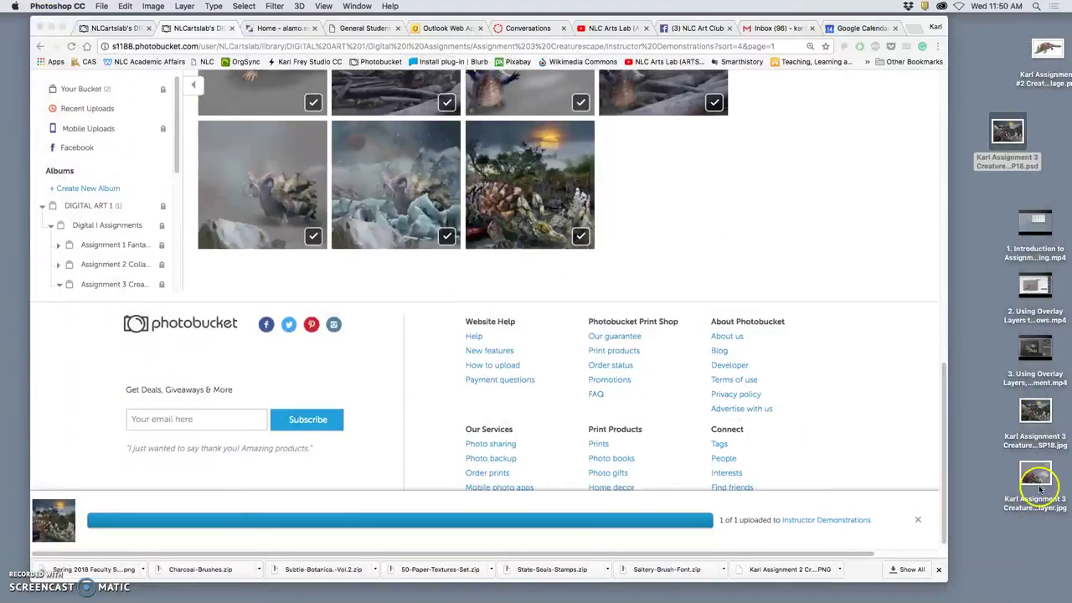
pyautogui.moveTo(1038, 477); pyautogui.dragTo(627, 220)
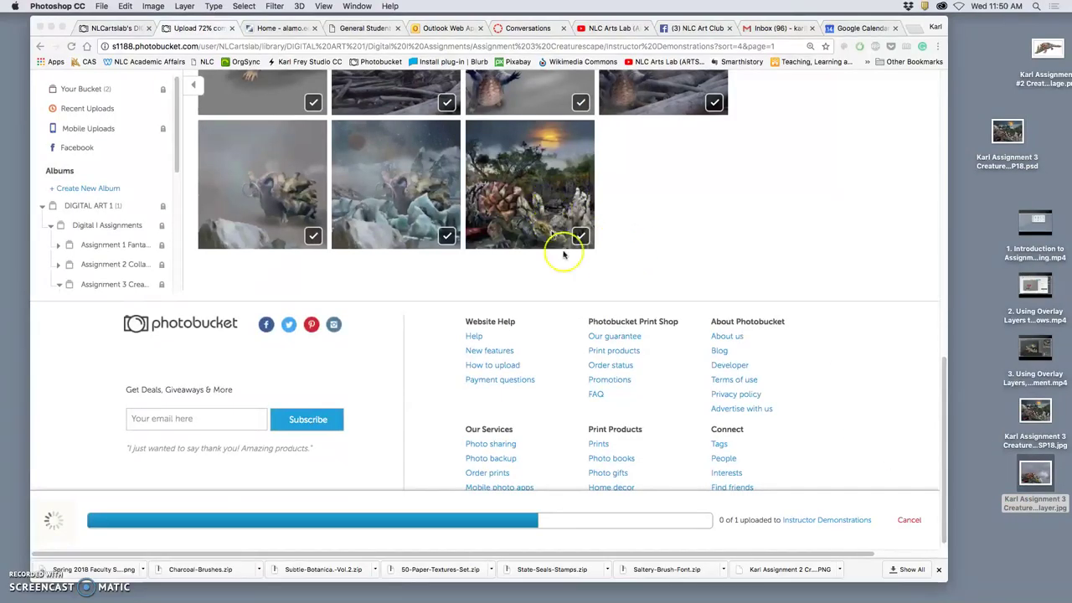